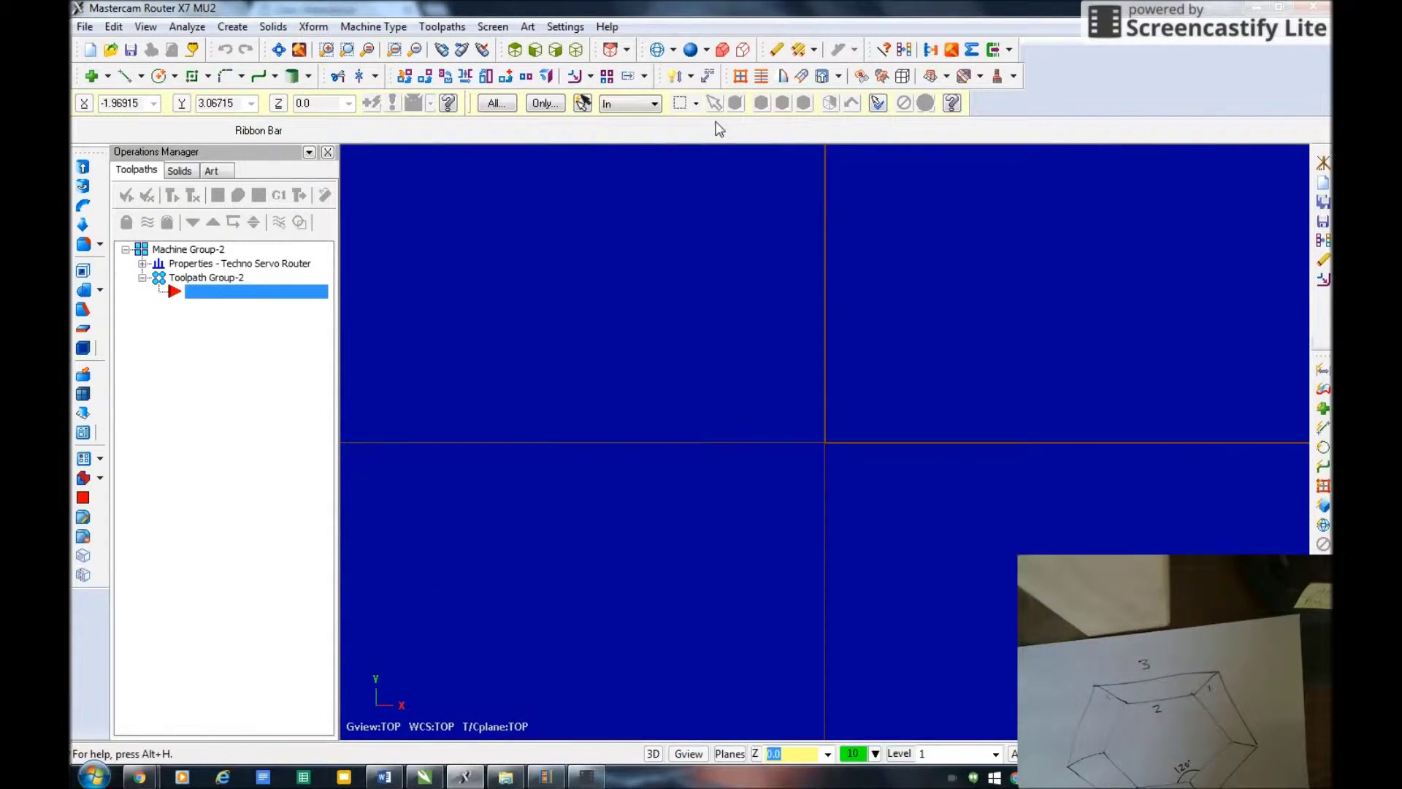
- Open the Machine Type menu to list the available machine types
left_click(393, 29)
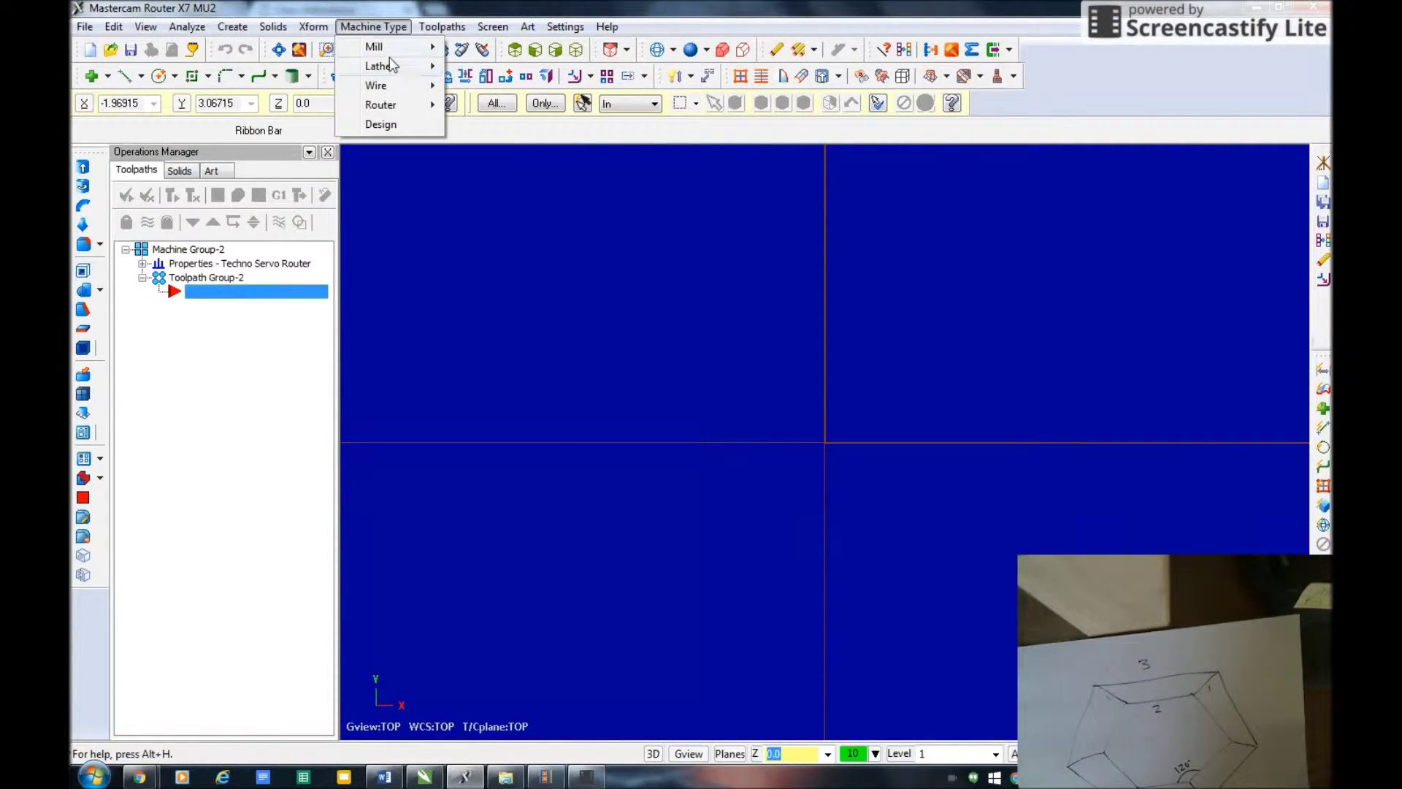
- Select the TECHNO SERVO router machine and bring up its Stock setup properties
mouse_move(394, 106)
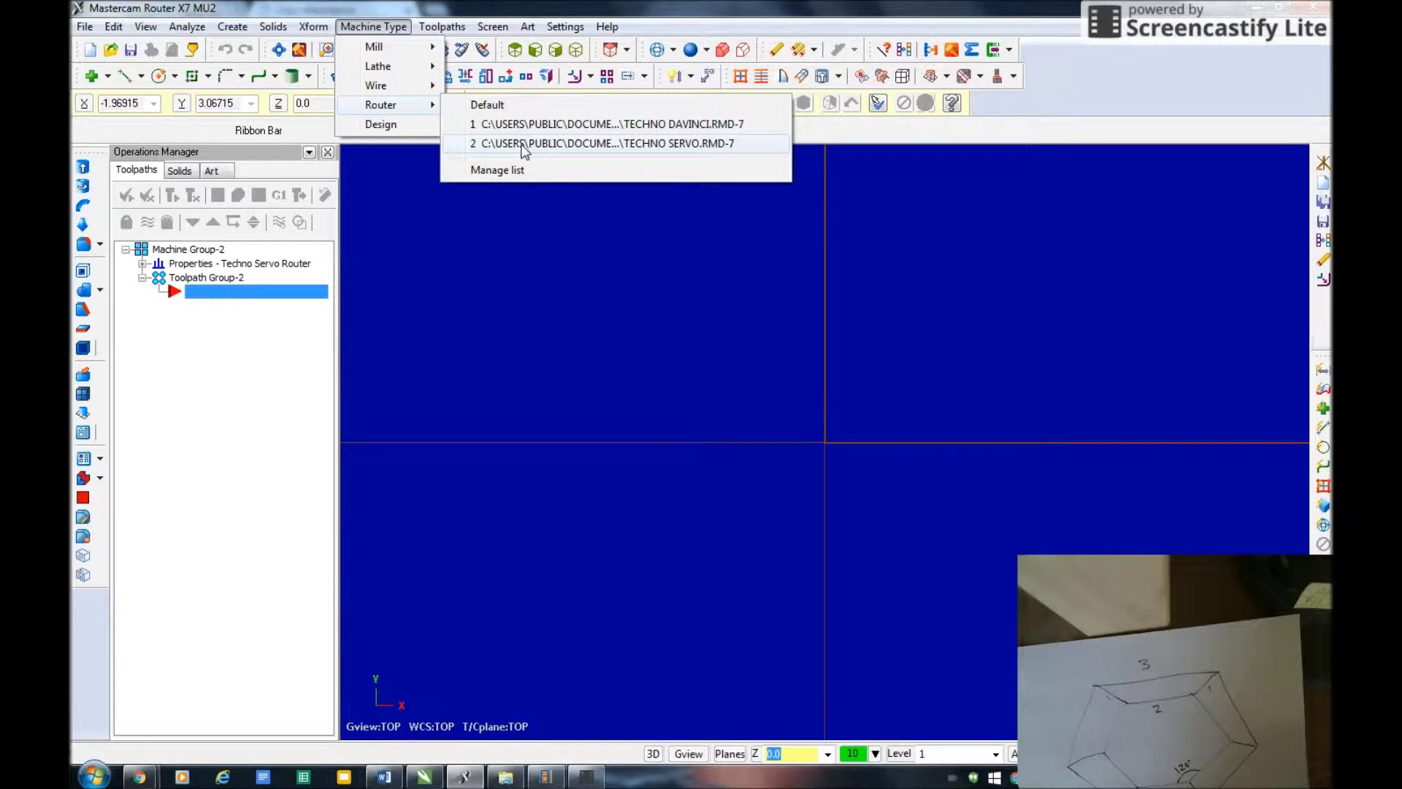
left_click(387, 363)
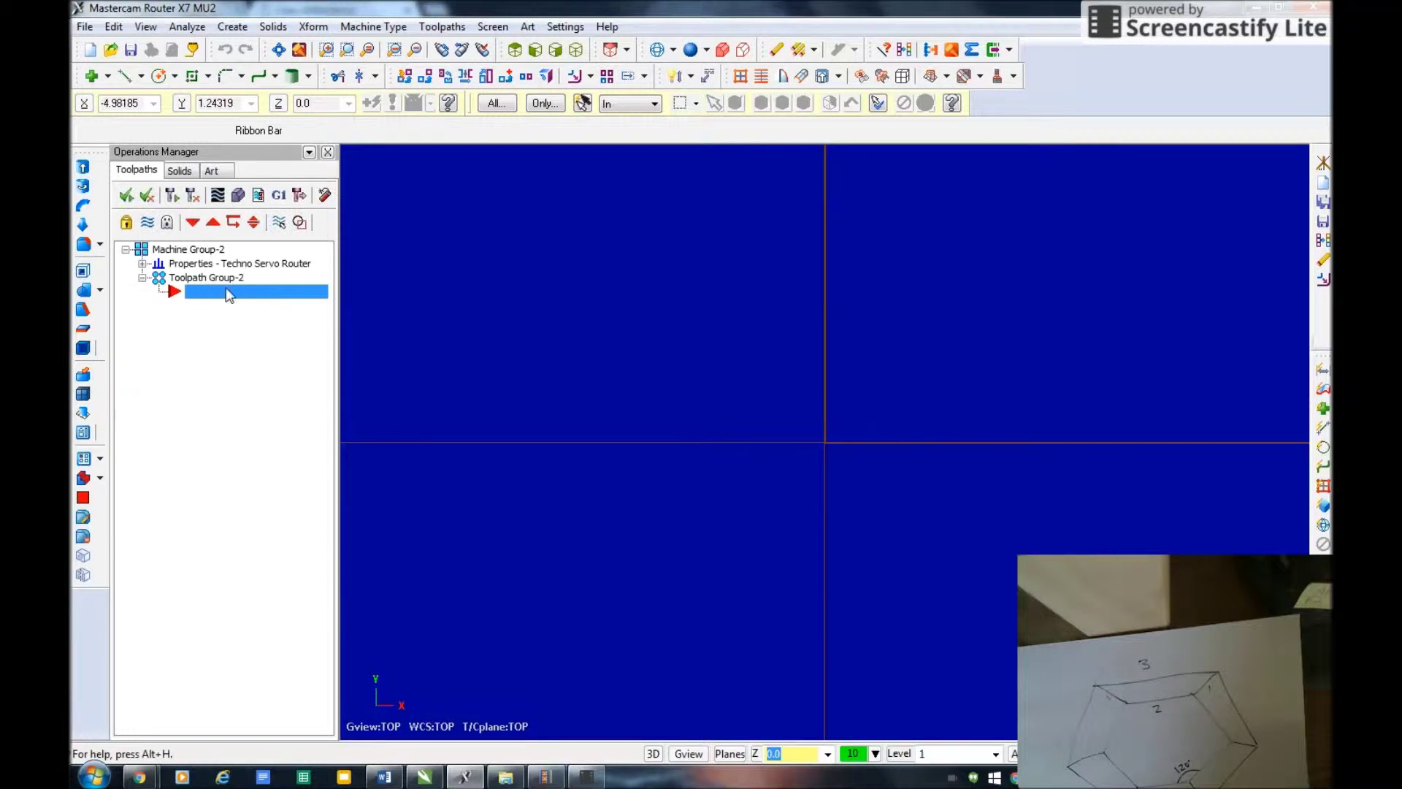
left_click(142, 265)
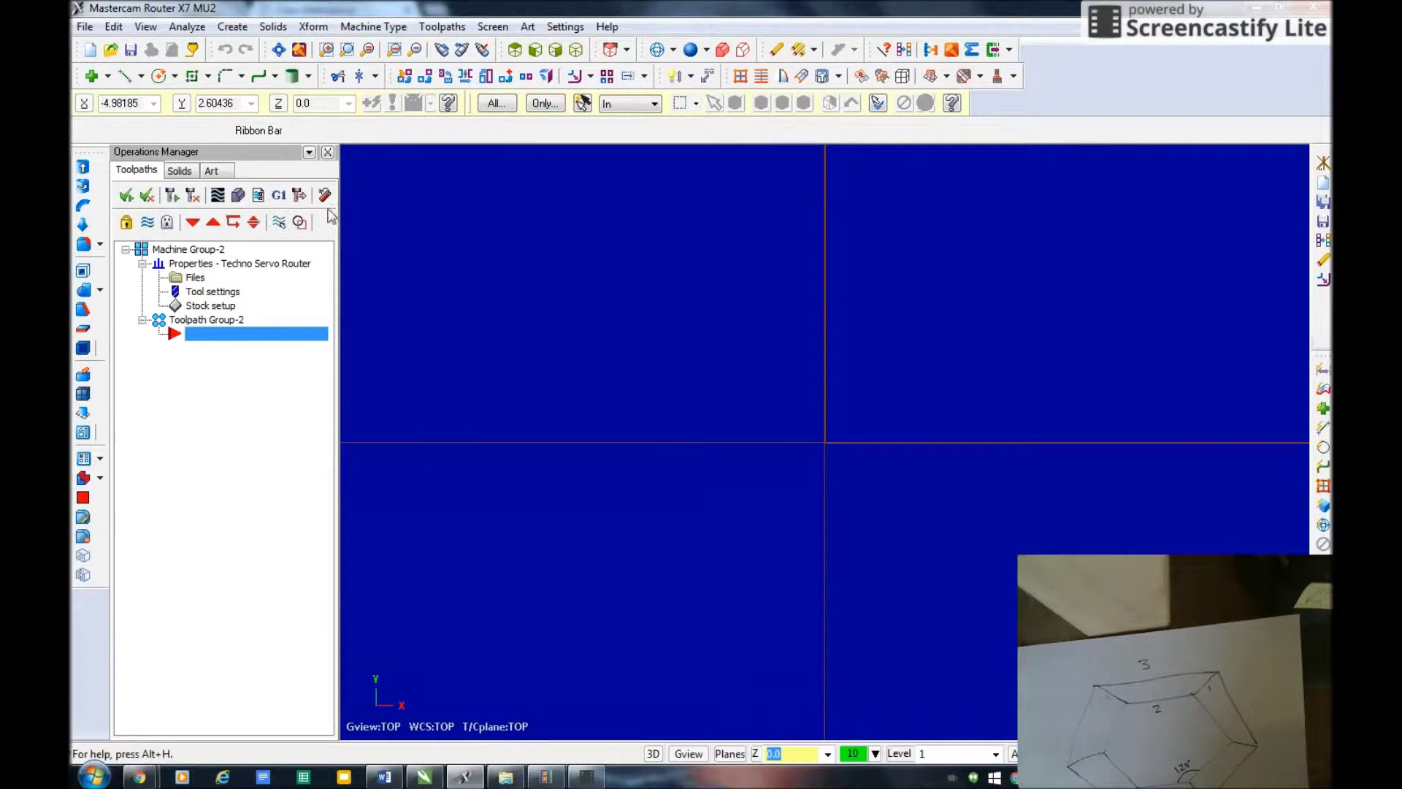
left_click(194, 306)
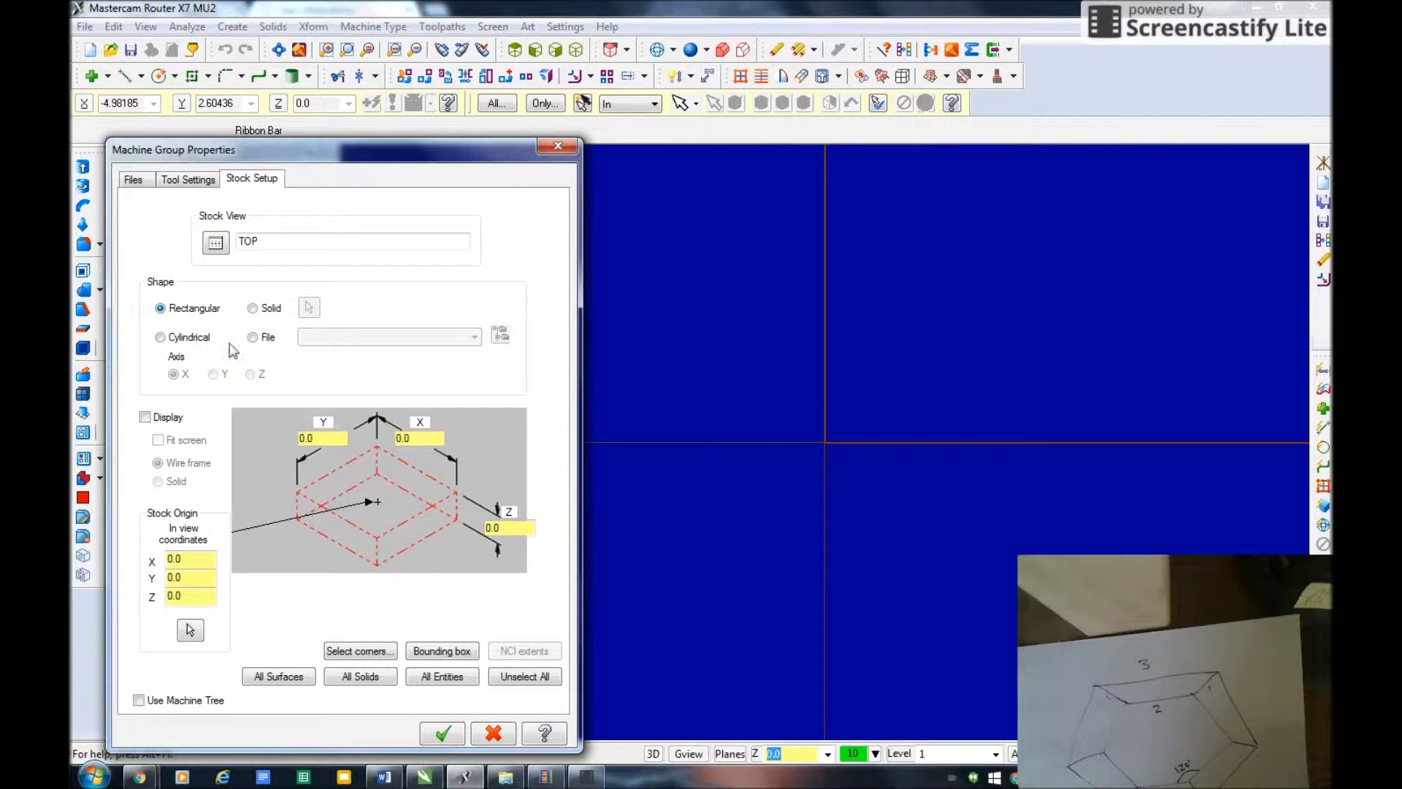
- Set the stock to X 5.25, Y 6.0, Z 13/16 with its origin at the left corner
left_click(295, 495)
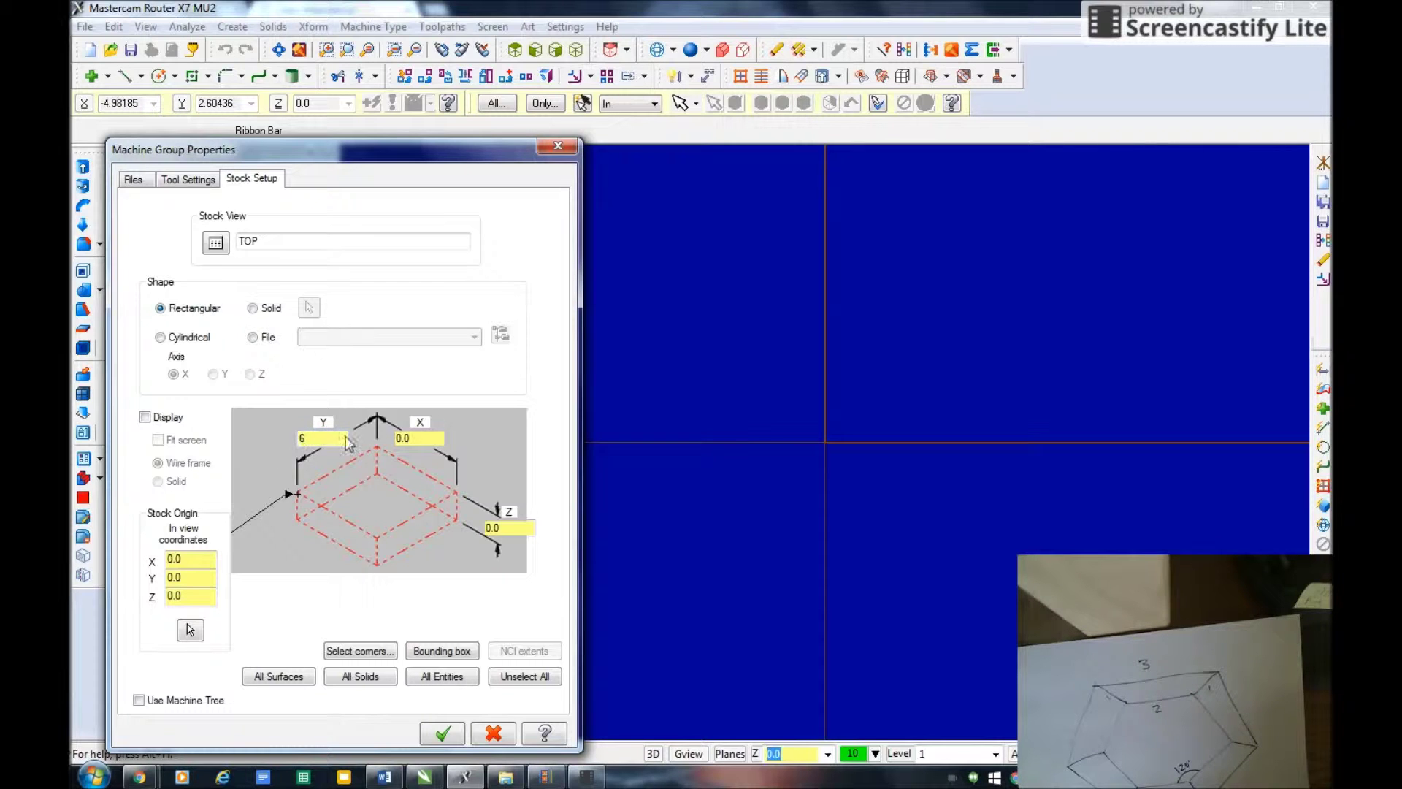
left_click(420, 437)
type("5.25")
left_click(503, 529)
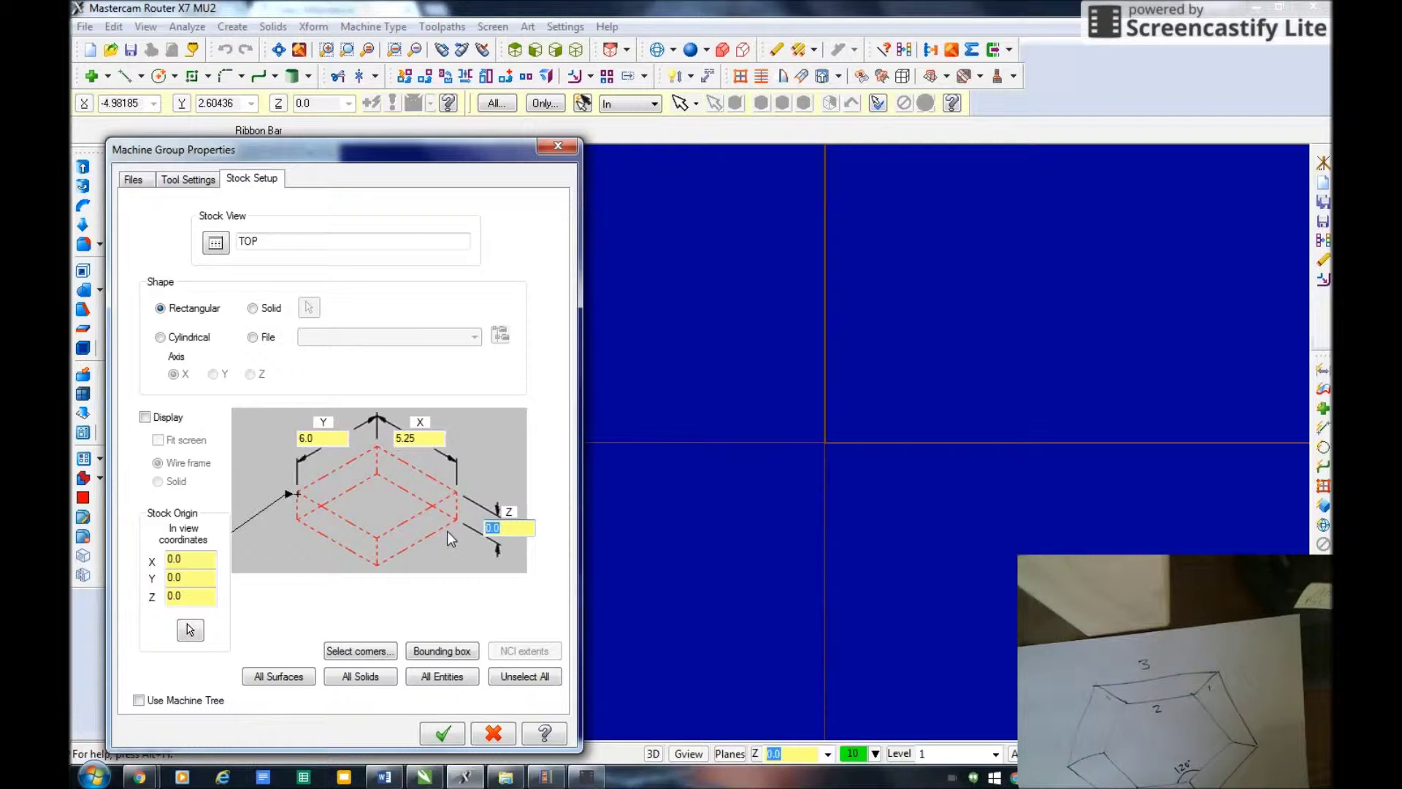
type("13/1")
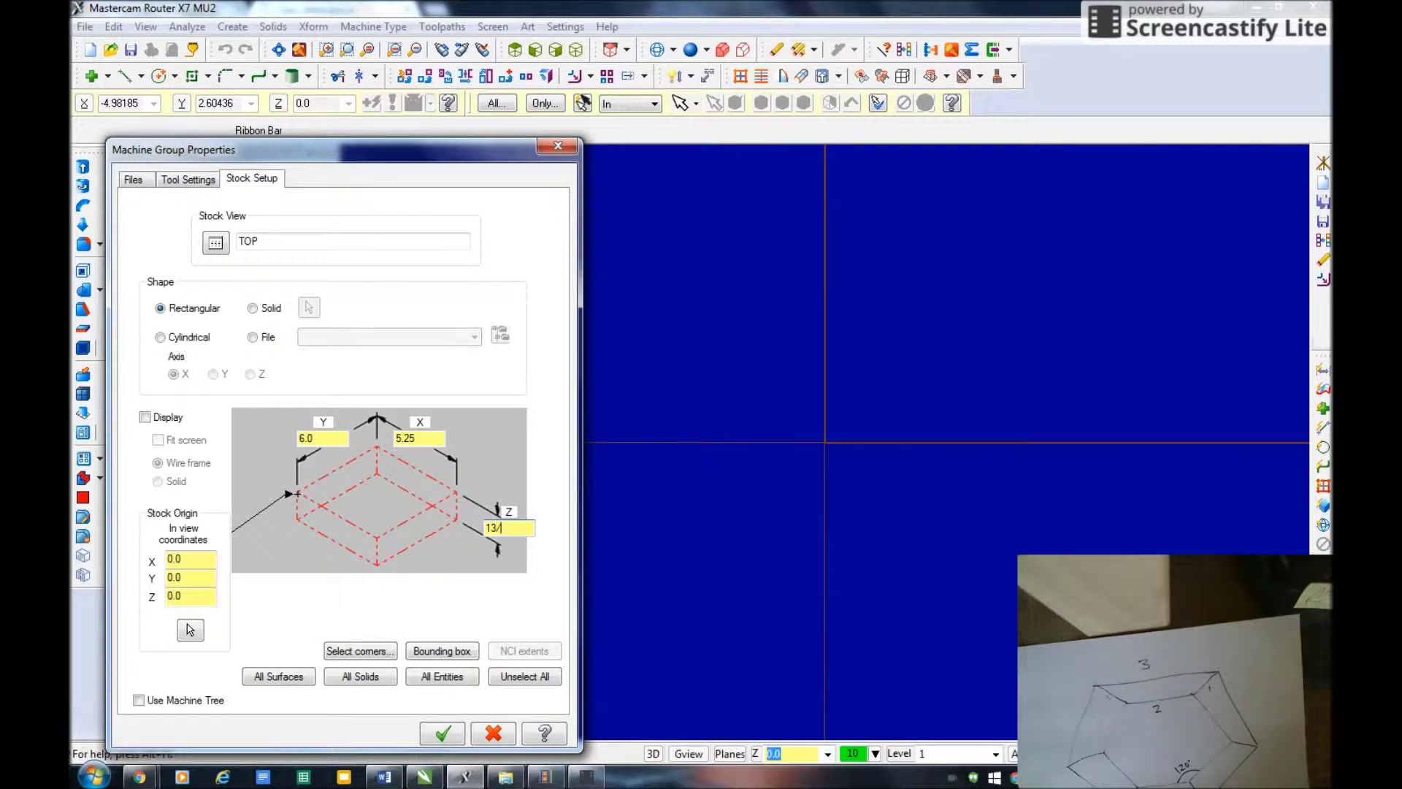
type("6")
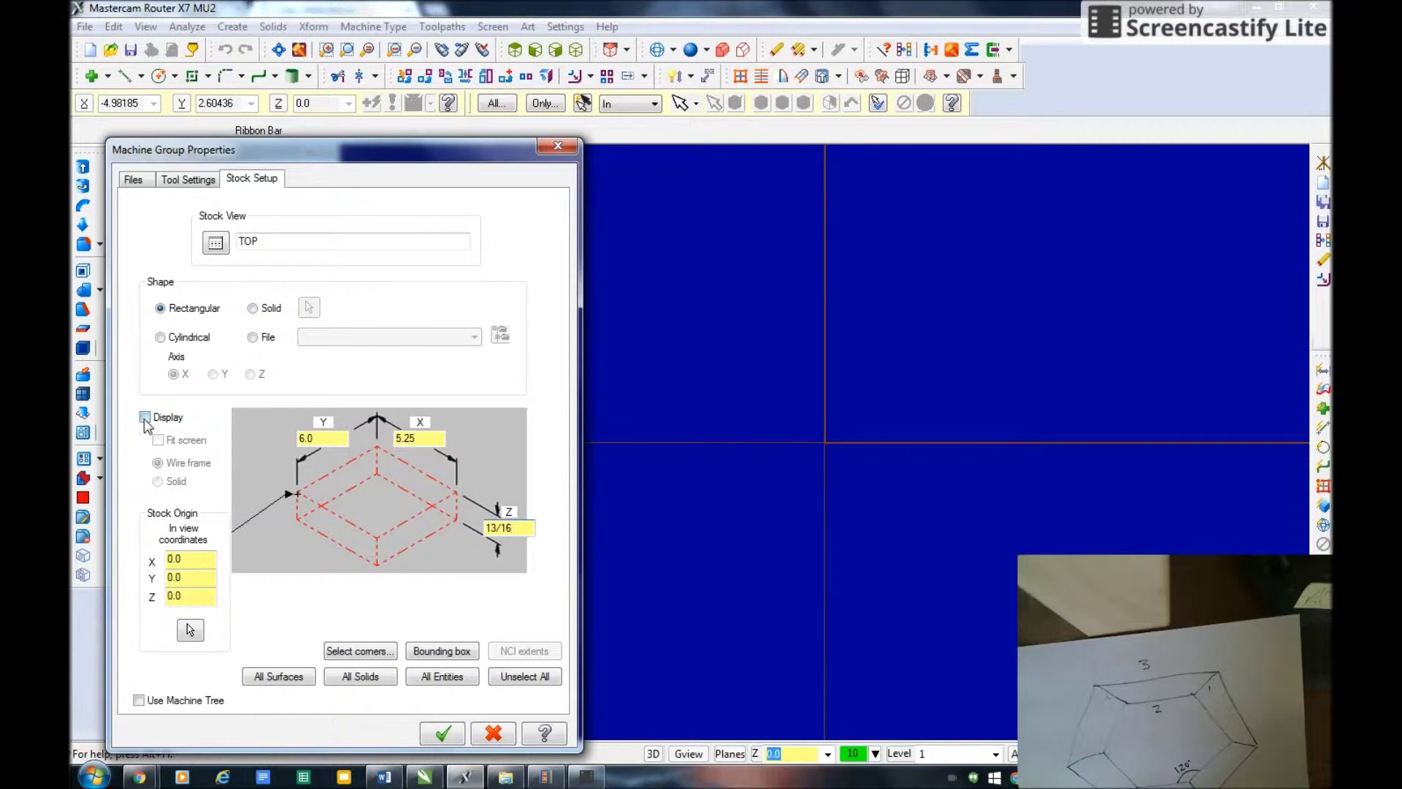
left_click(451, 736)
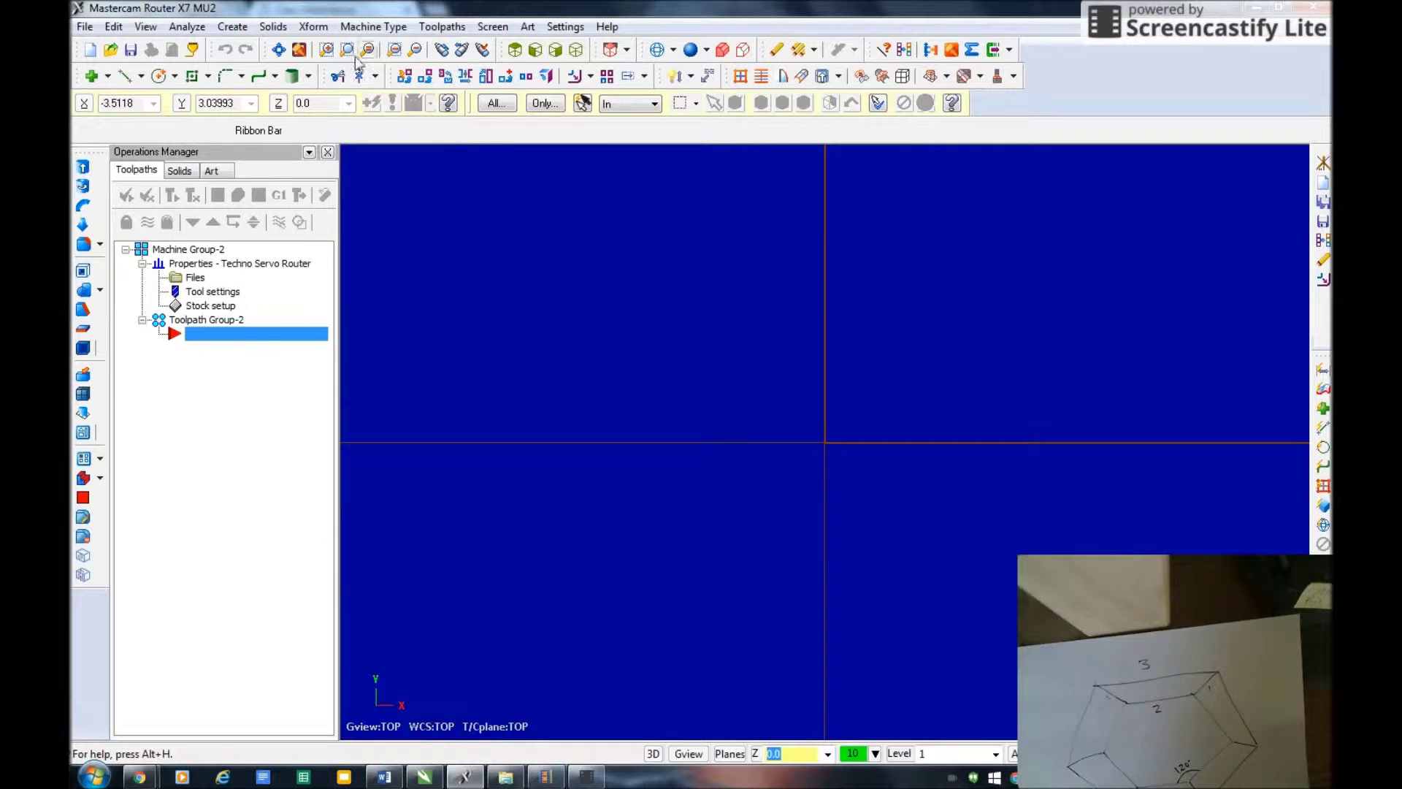
- Draw a horizontal base line 3 long at 0 degrees from the origin
left_click(232, 27)
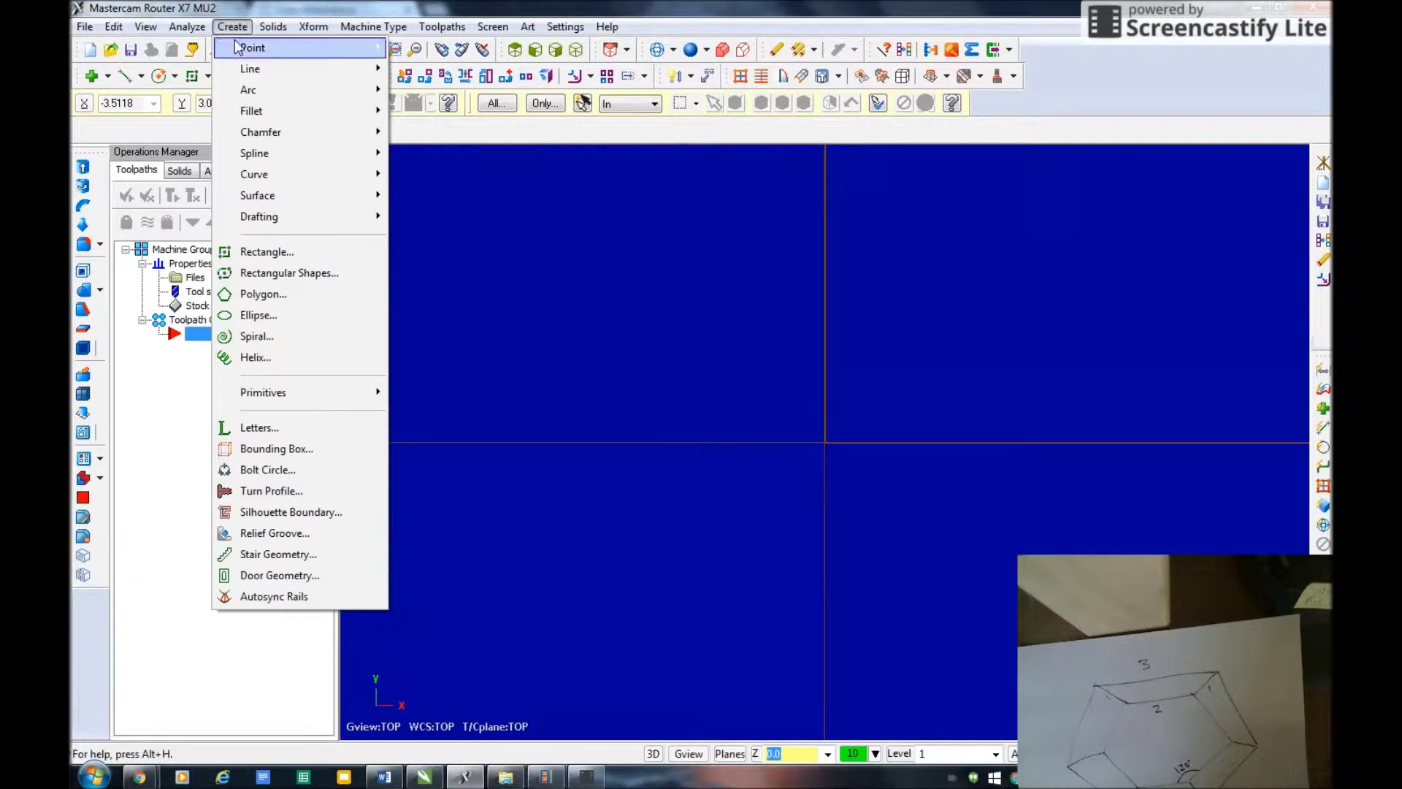
mouse_move(256, 68)
left_click(437, 69)
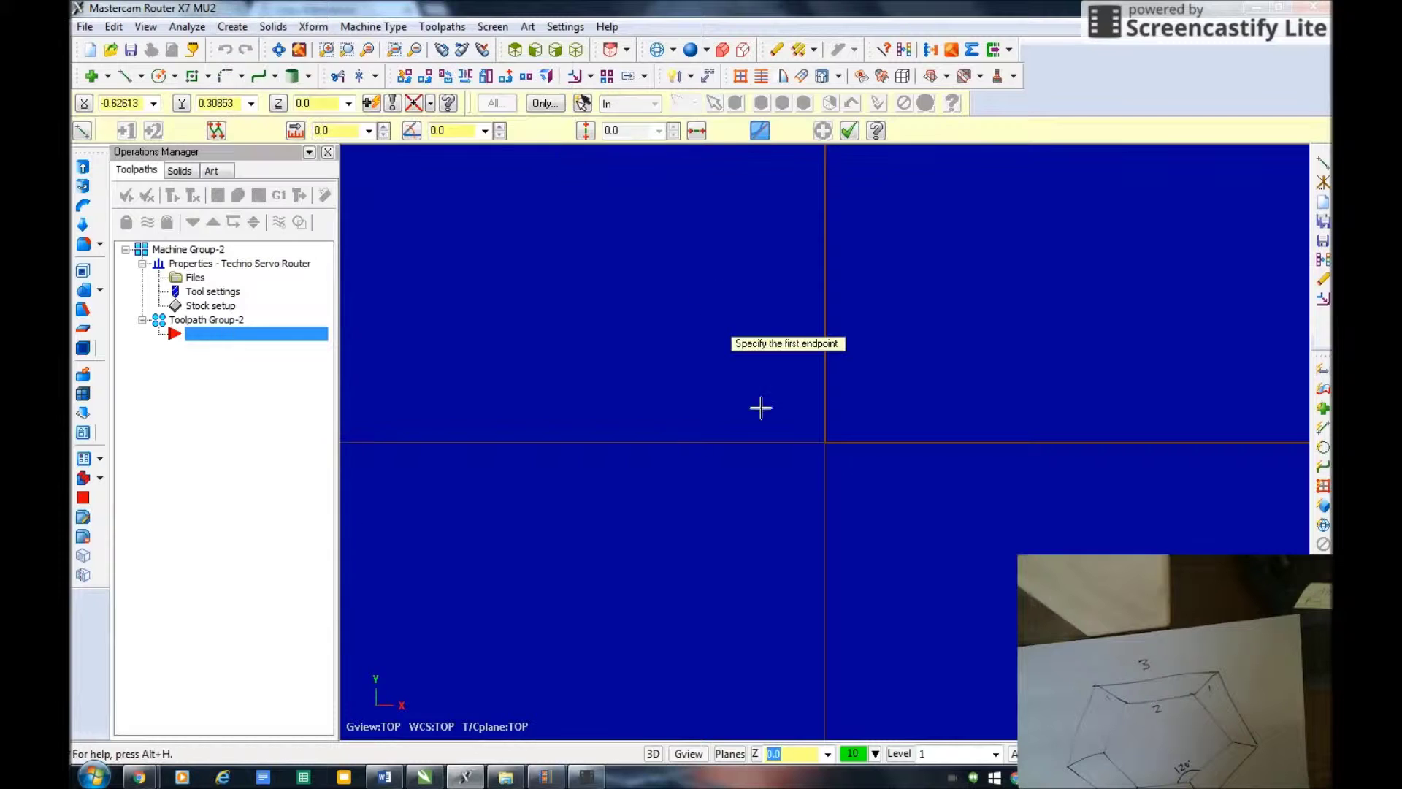
left_click(826, 445)
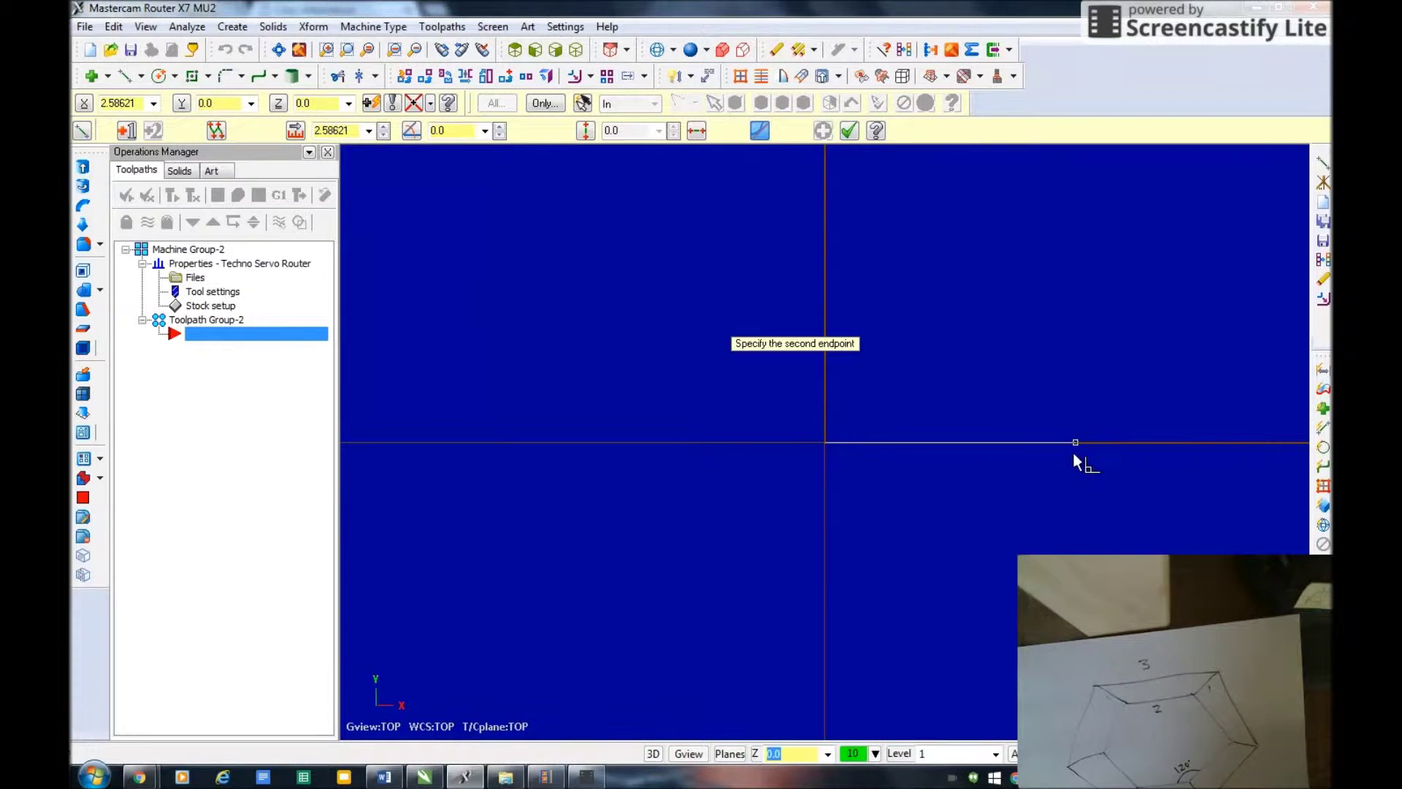
double_click(358, 131)
type("3")
key("Return")
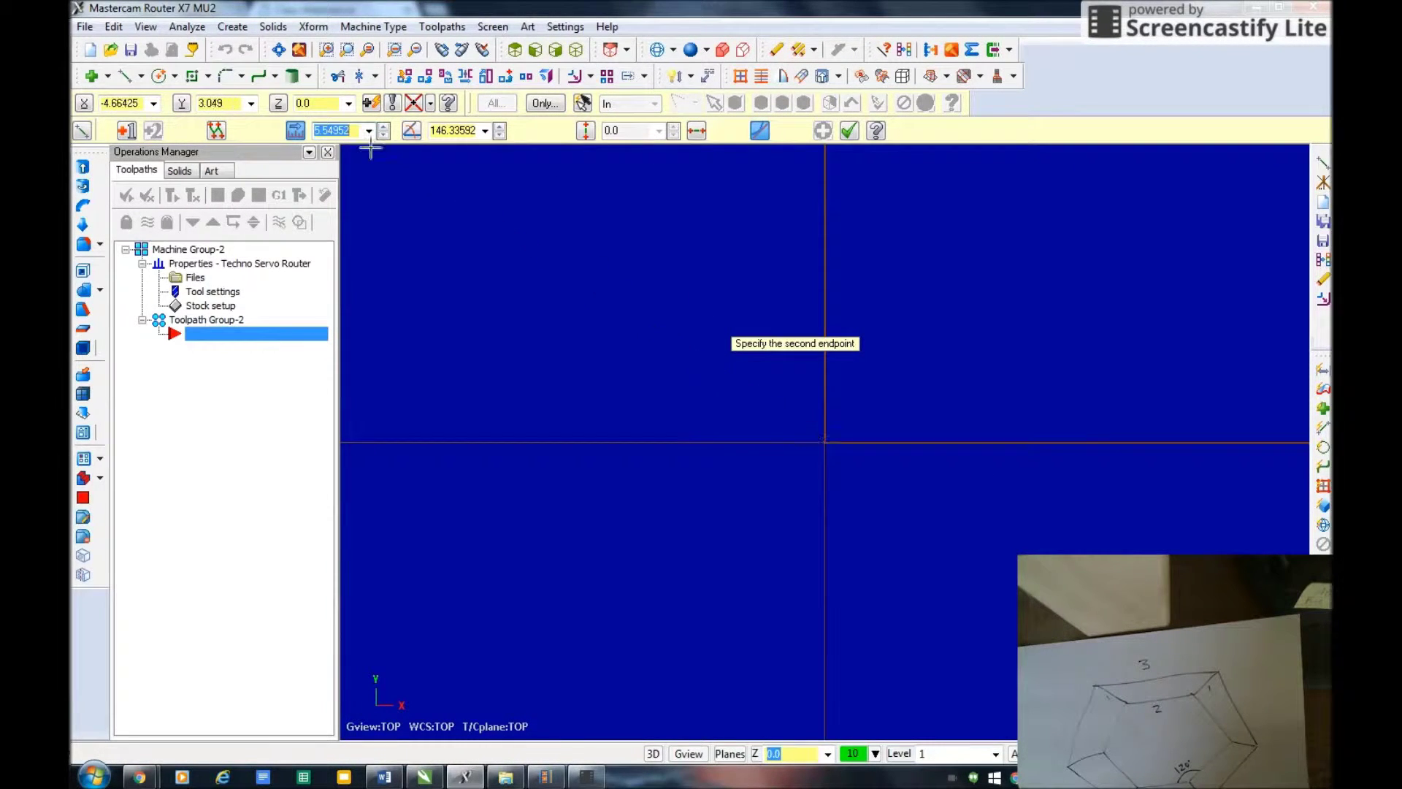
double_click(453, 131)
type("0")
key("Return")
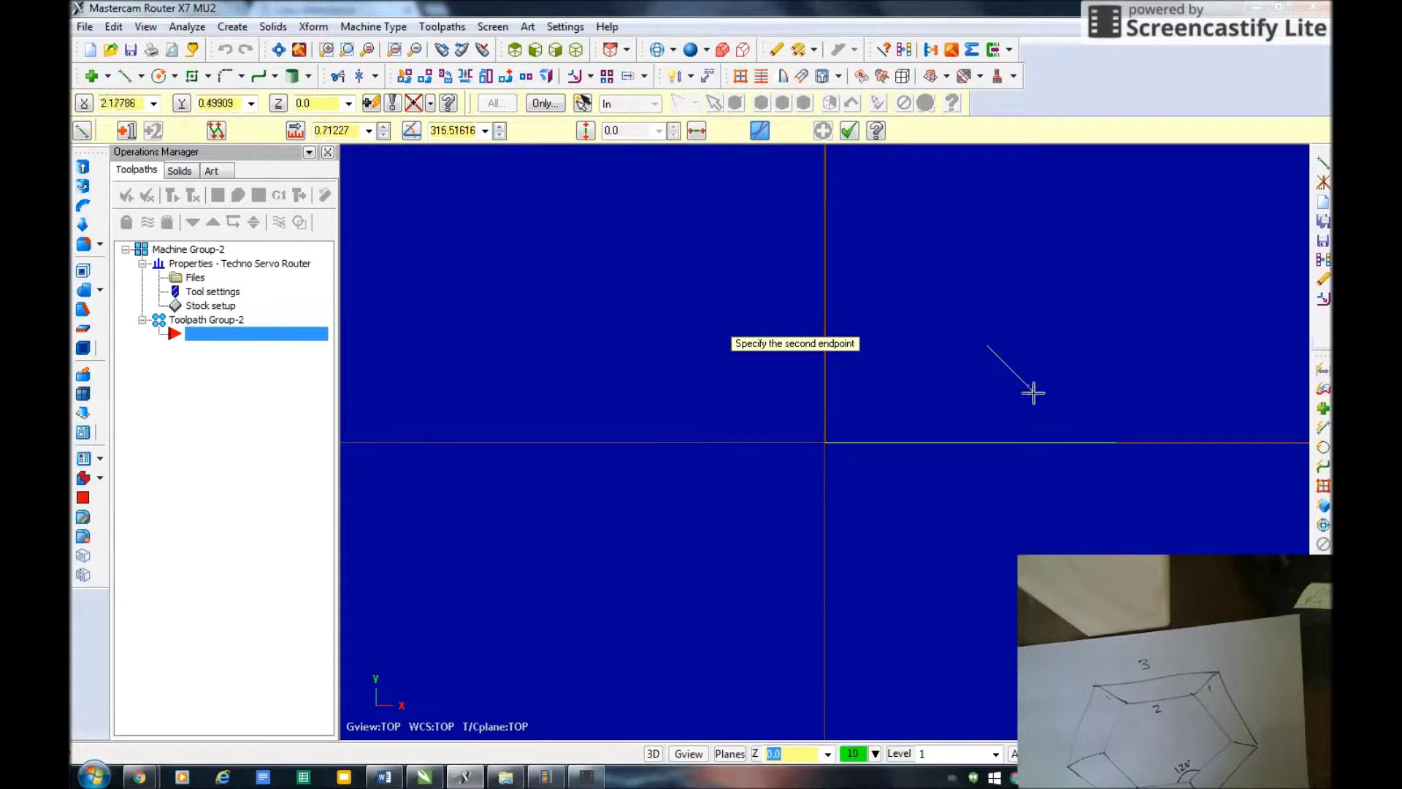
left_click(849, 131)
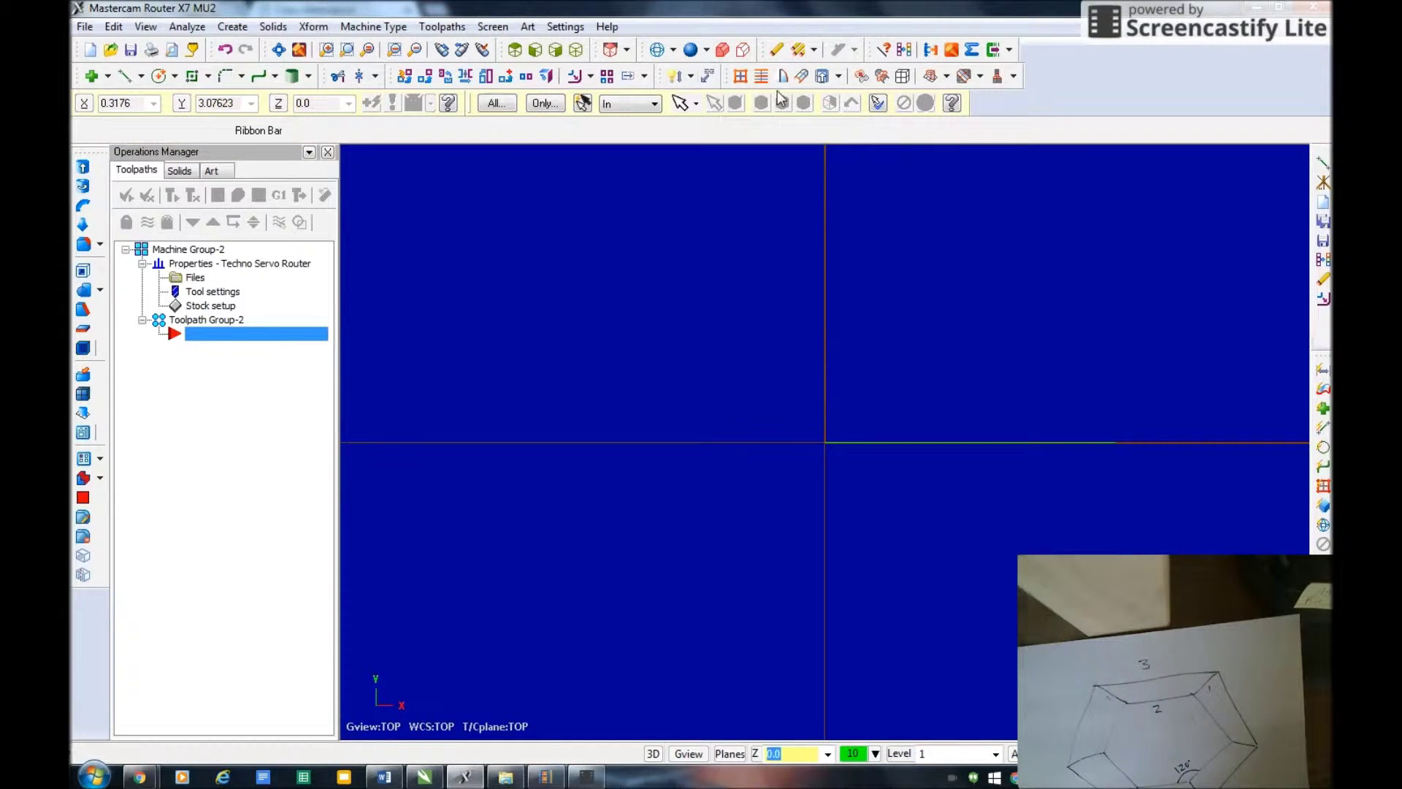
left_click(346, 50)
scroll(1046, 463, "down", 1)
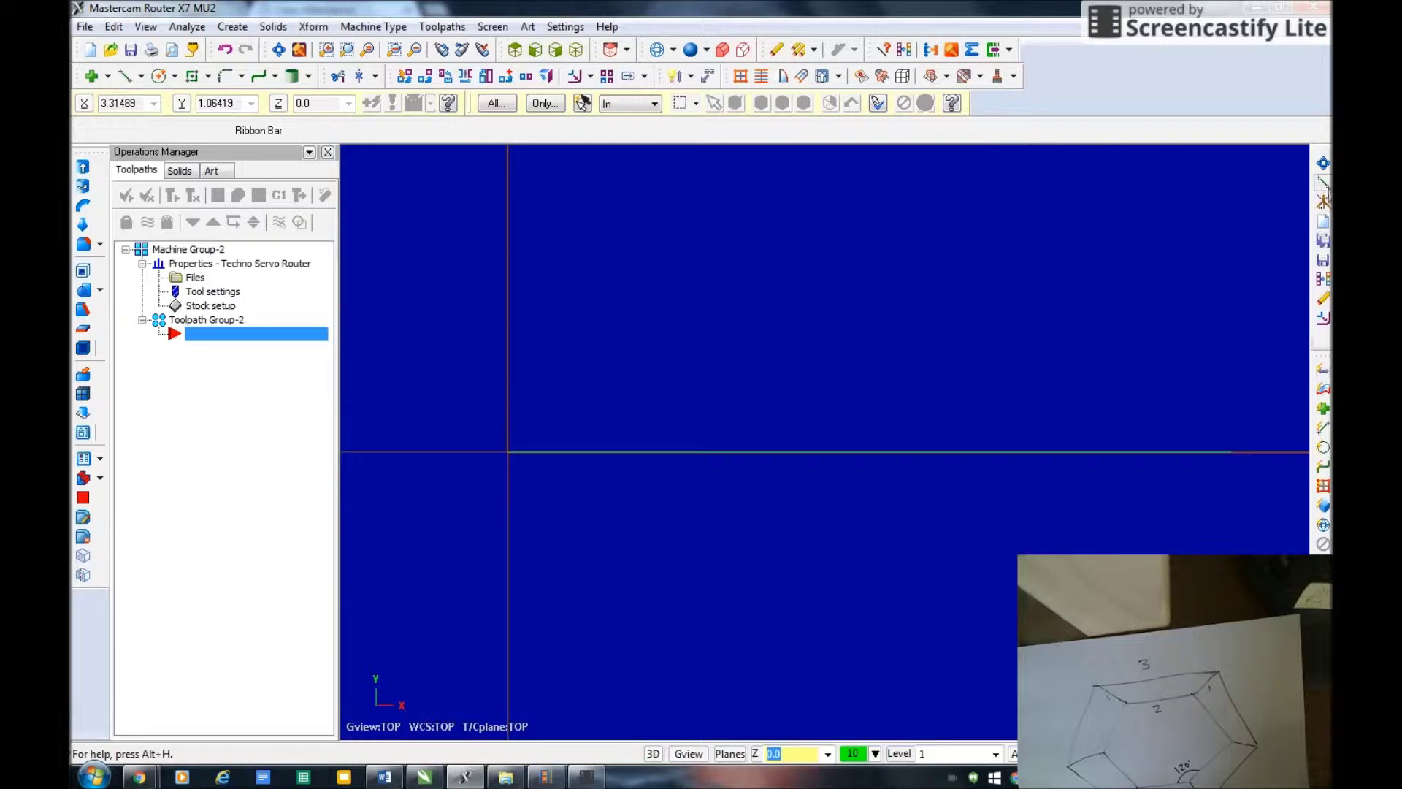
- Draw the left side 1.0 long at 60 degrees from the origin
left_click(1322, 184)
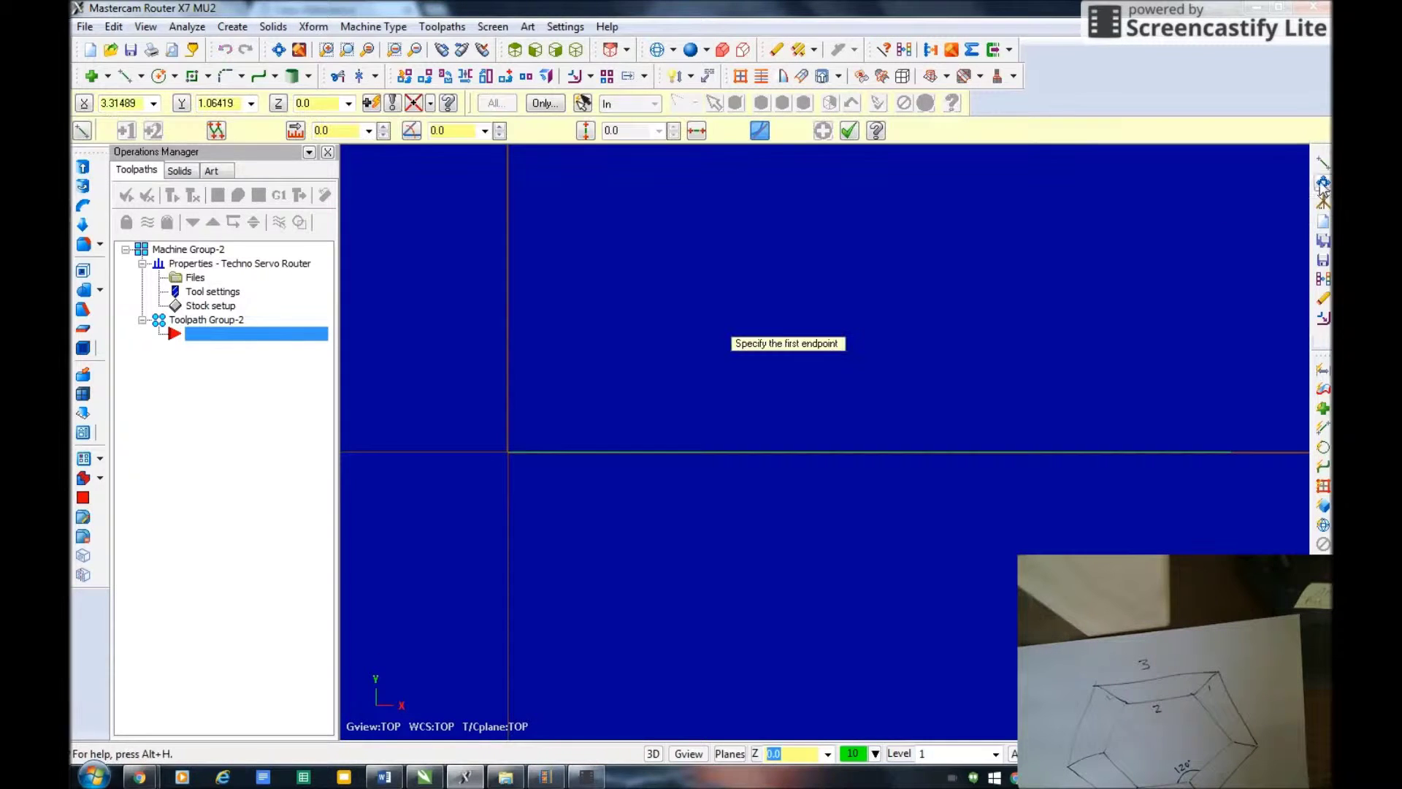
left_click(509, 451)
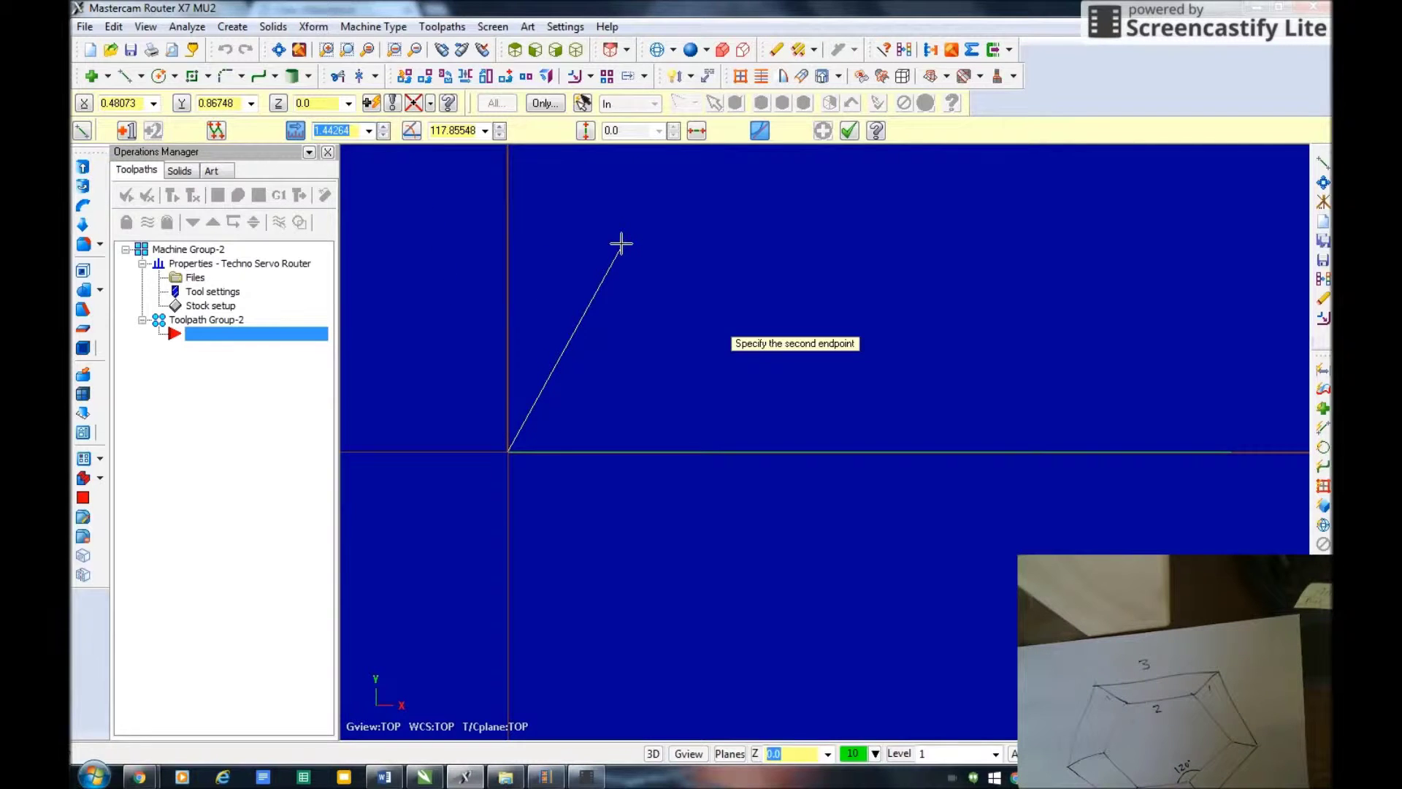
type("1")
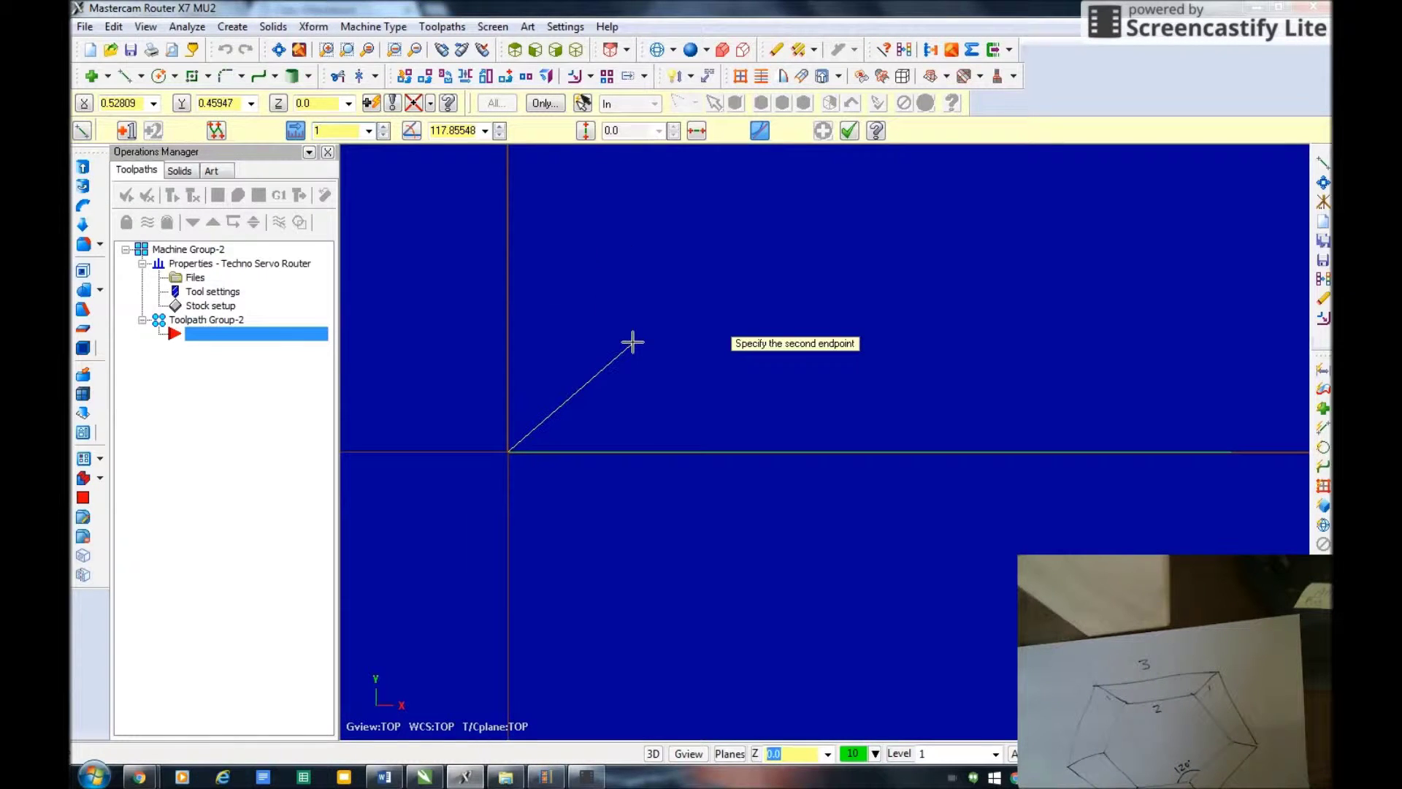
double_click(460, 130)
type("60")
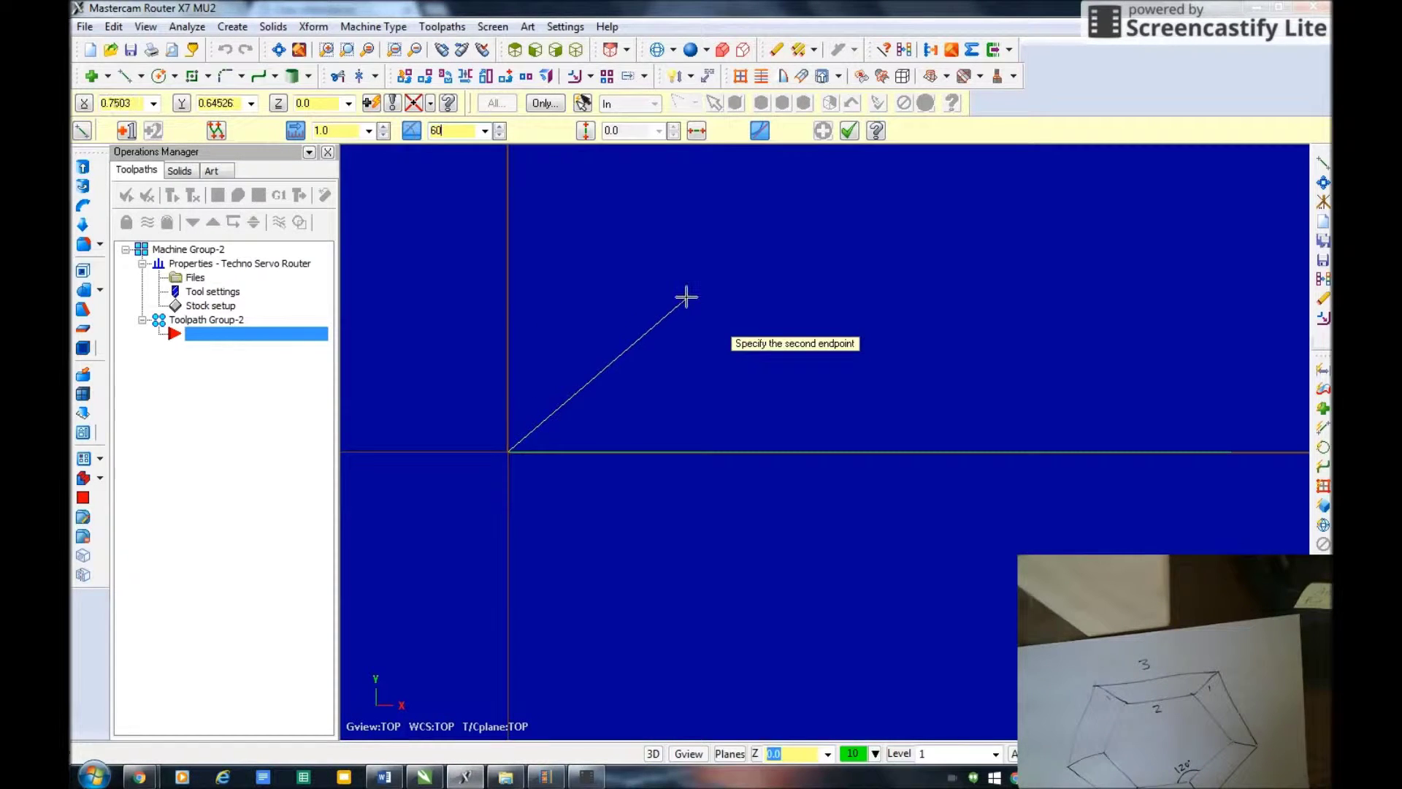
key("Return")
left_click(614, 261)
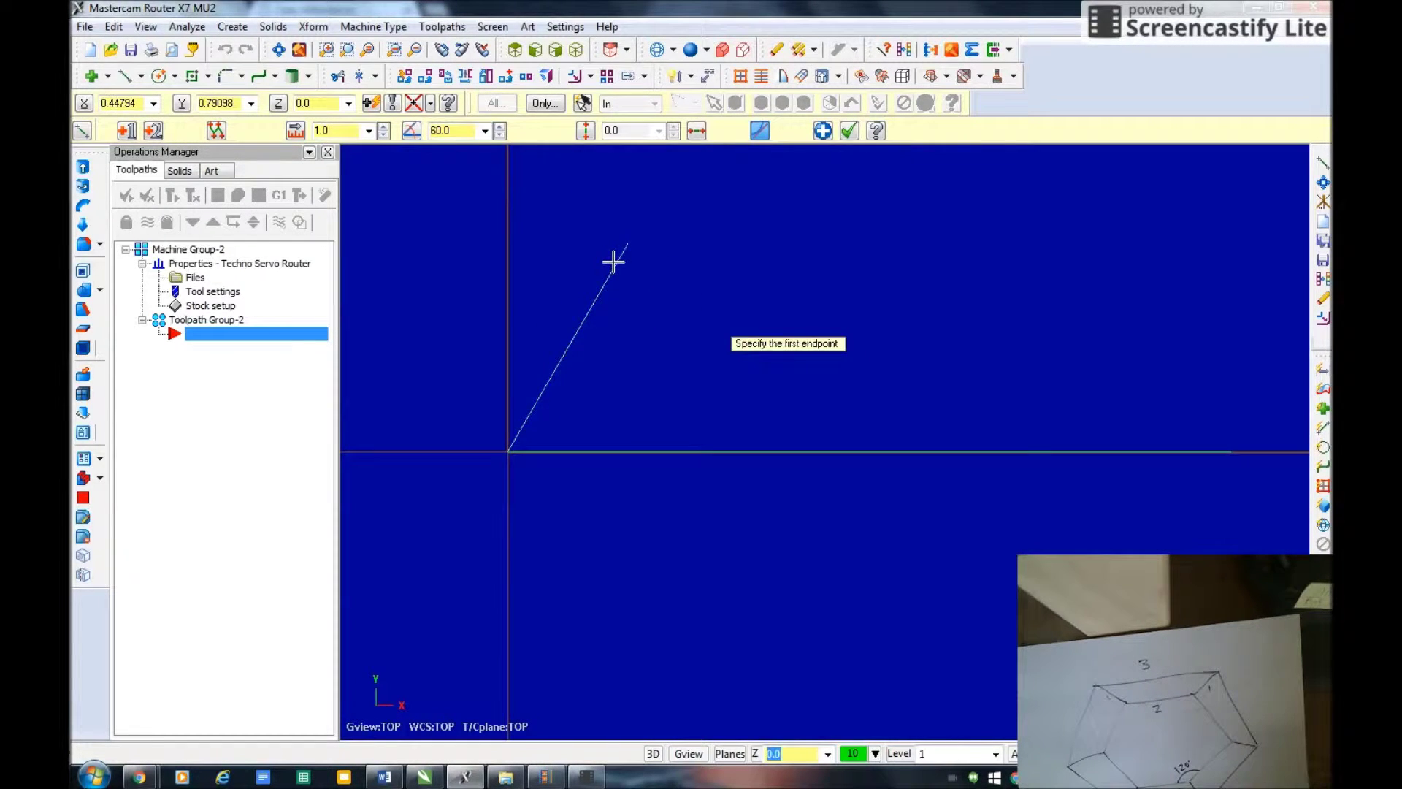
scroll(840, 438, "down", 1)
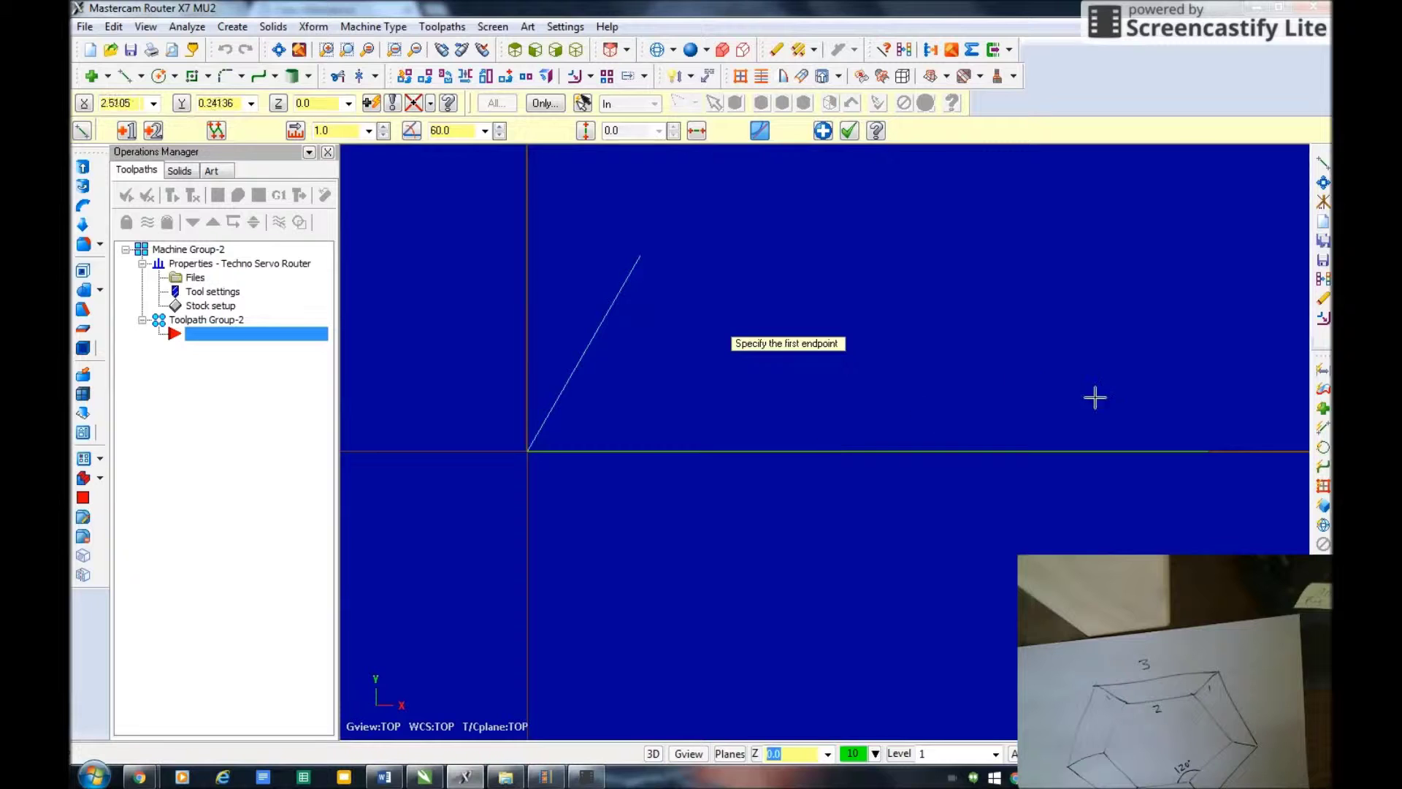
- Draw the right side 1.0 long at 120 degrees from the base's right end
left_click(1208, 453)
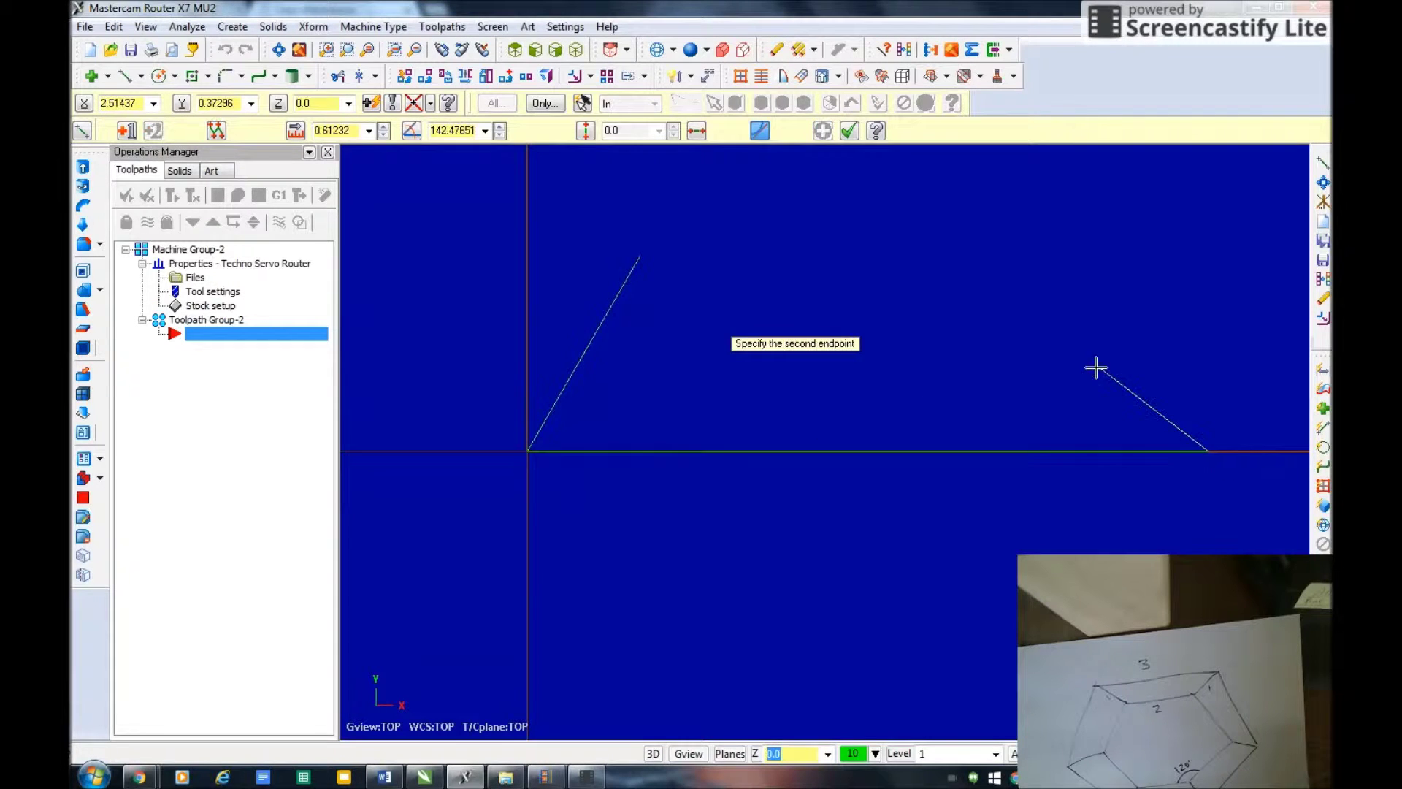
left_click(370, 132)
left_click(325, 150)
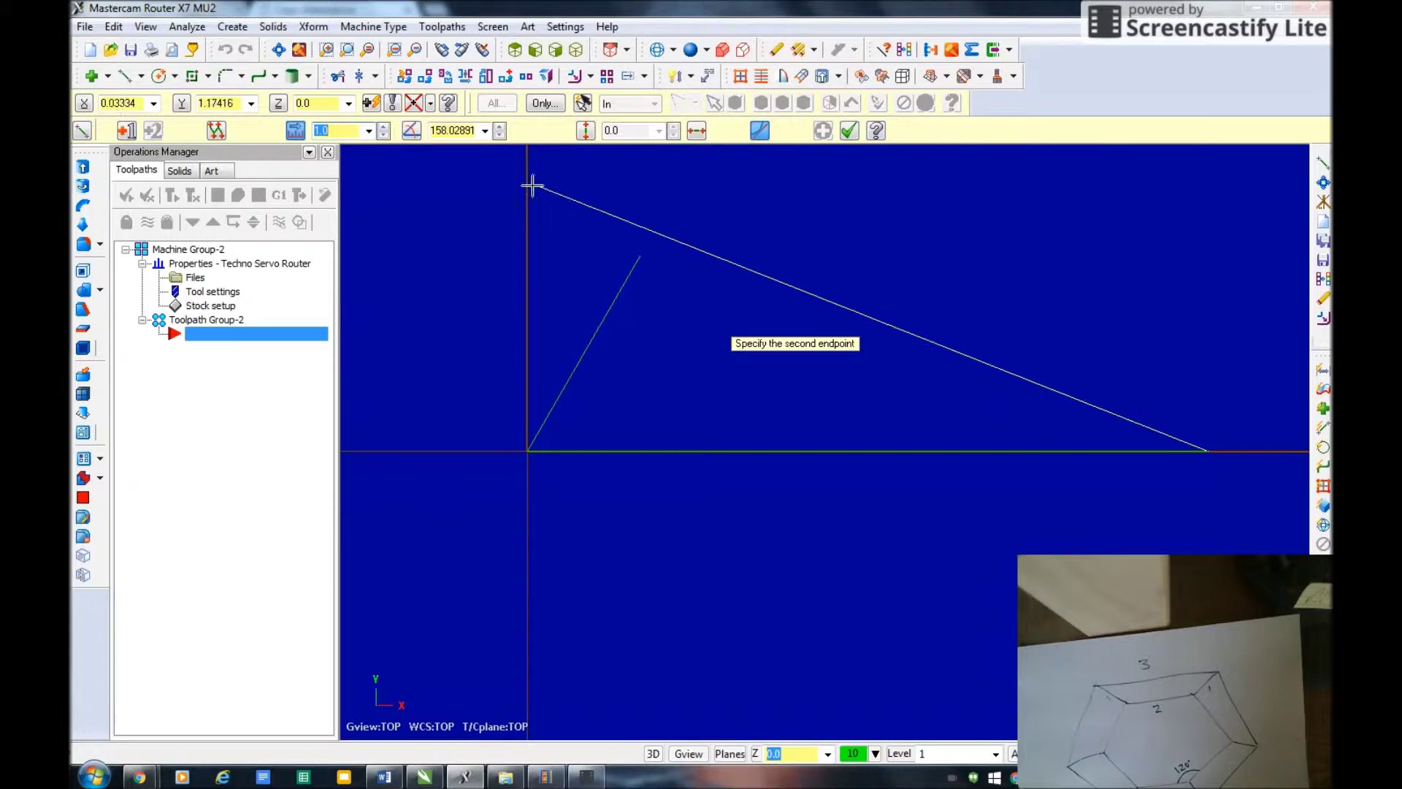
left_click(460, 131)
type("12")
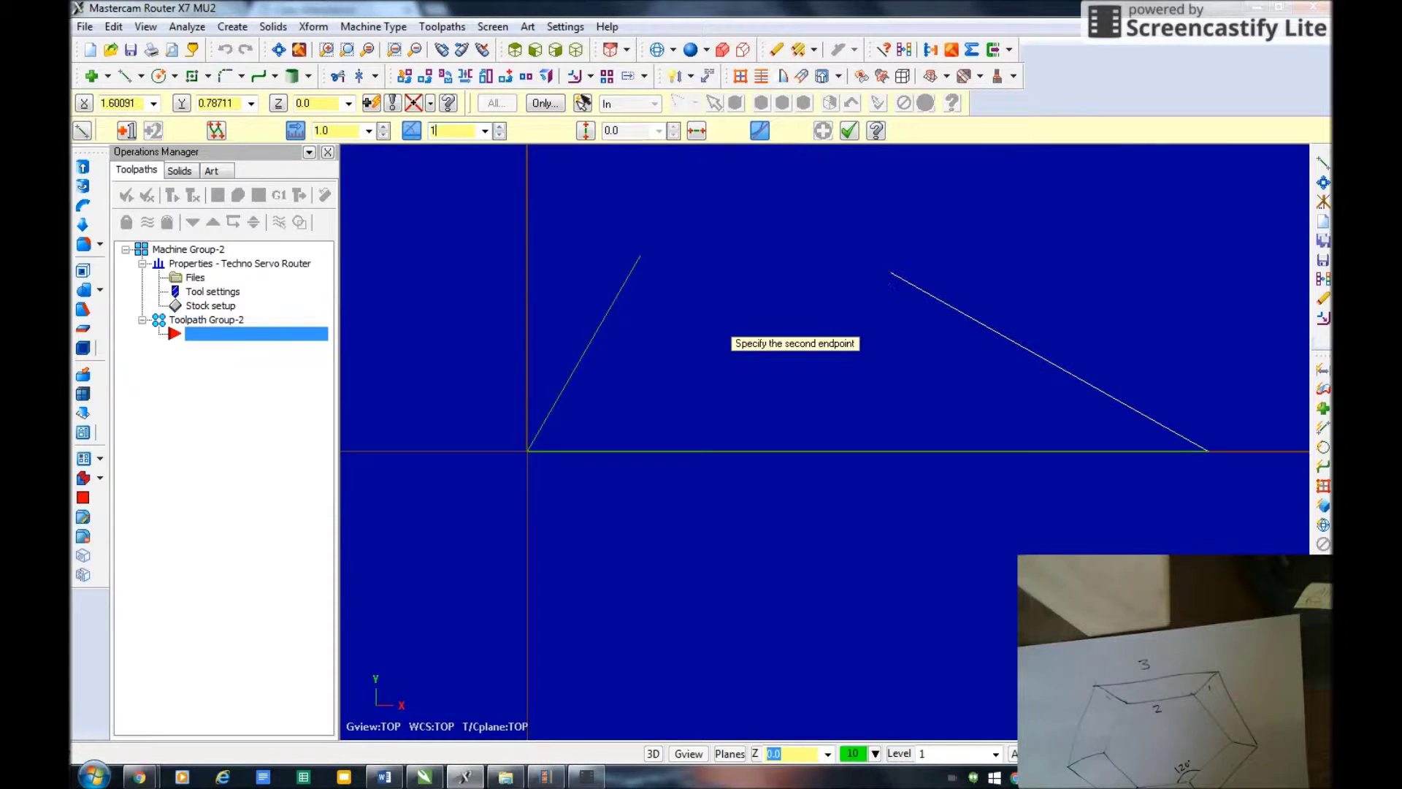
type("0")
key("Return")
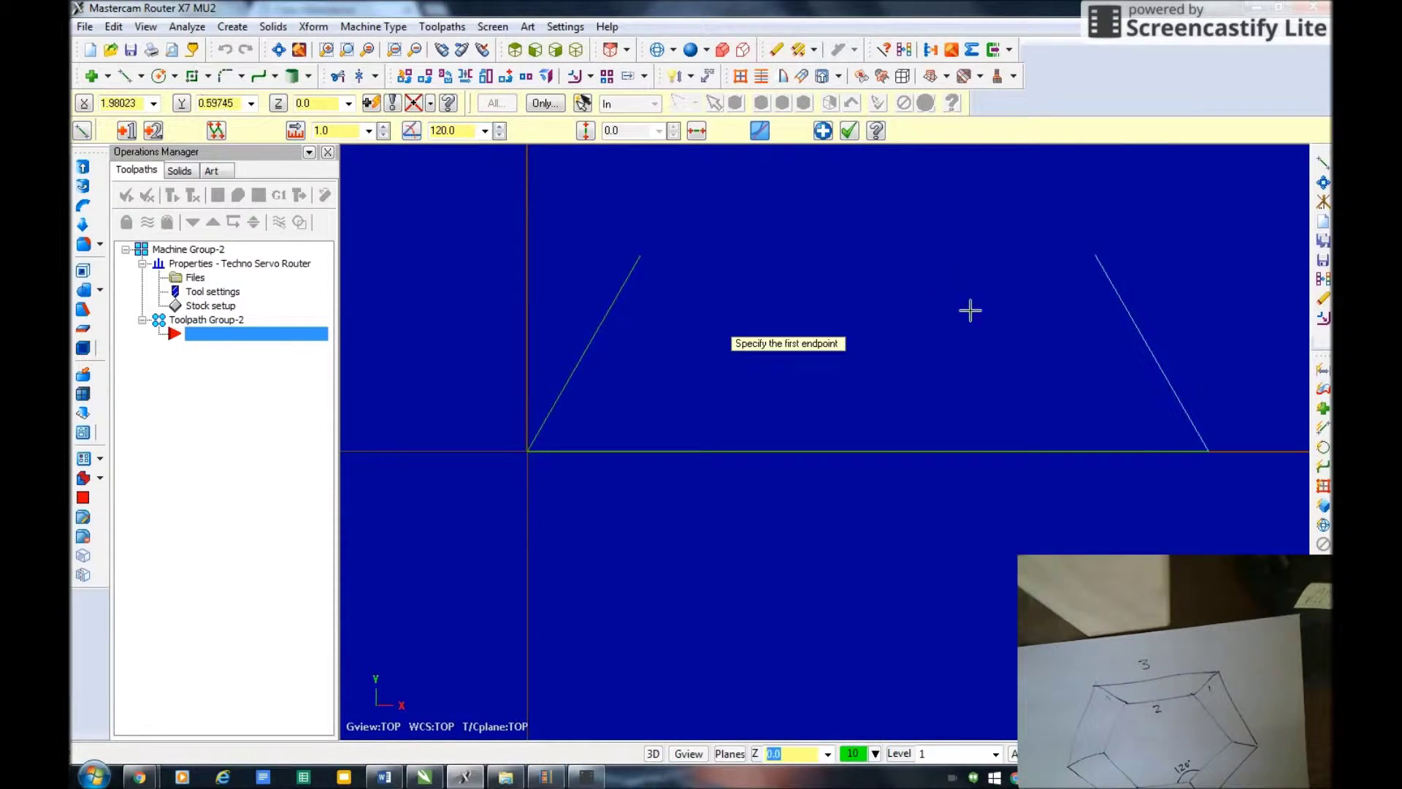
- Join the tops of the two slanted sides with a horizontal top edge
left_click(1092, 263)
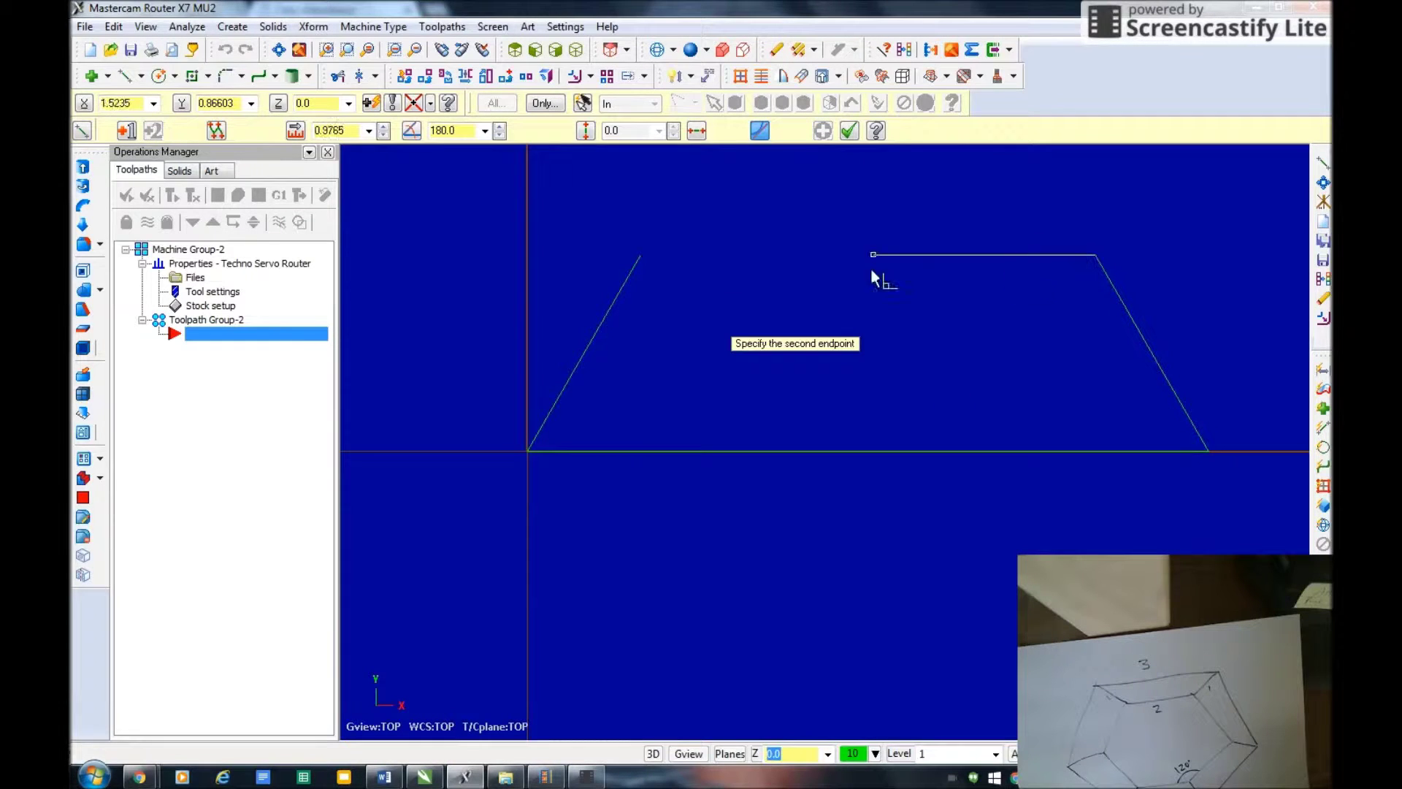
left_click(636, 255)
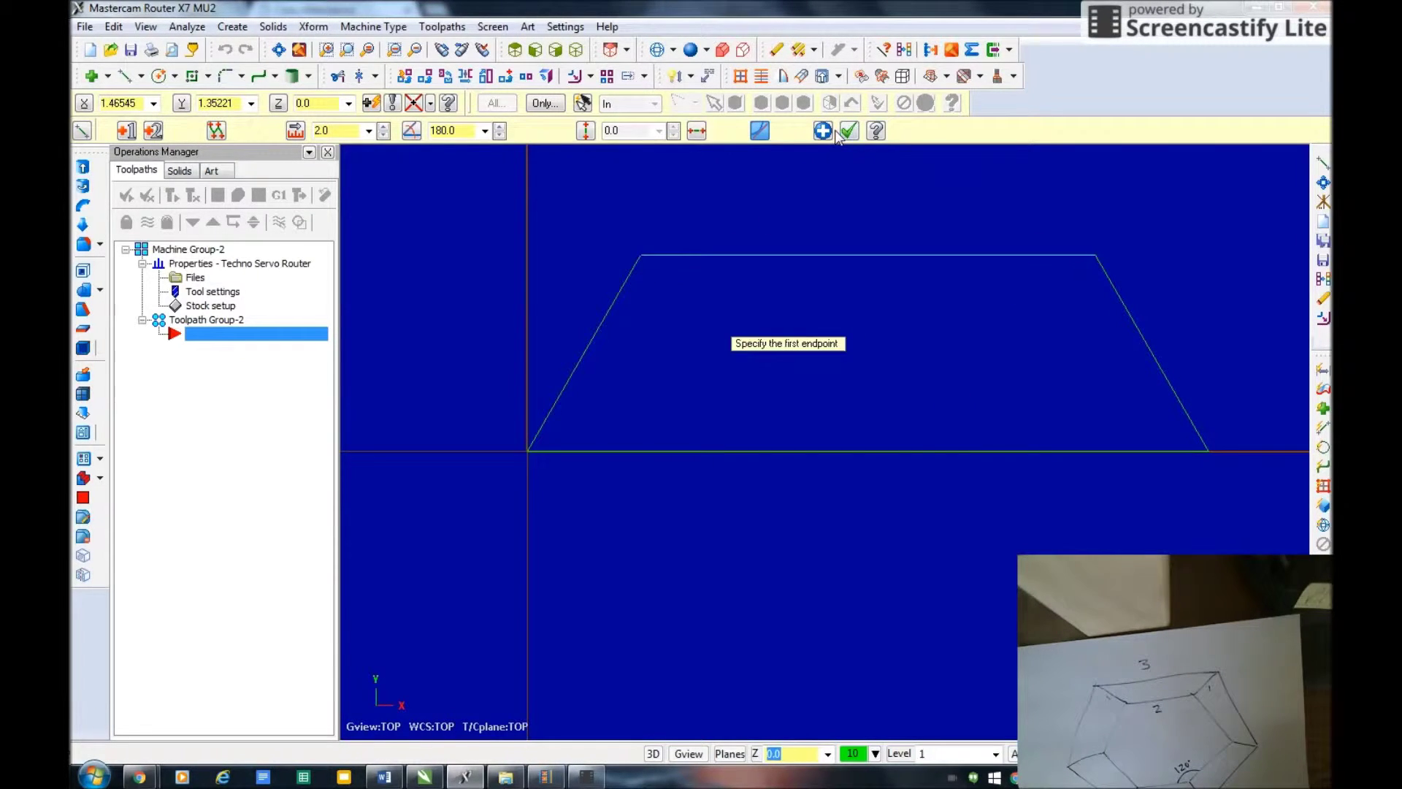
key("Escape")
scroll(881, 395, "down", 1)
- Copy the trapezoid rotated 60 degrees about the origin, then clear the result colours
scroll(881, 394, "down", 2)
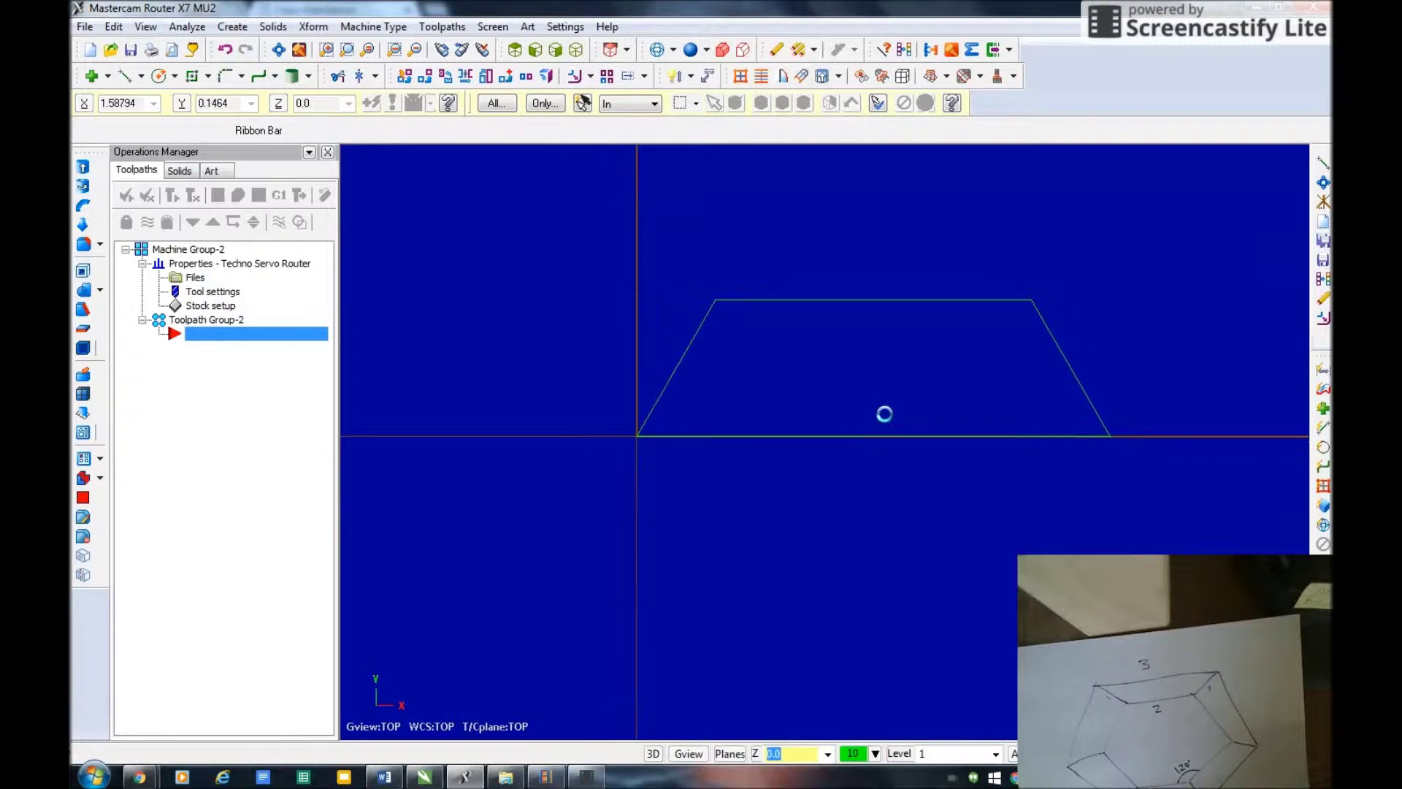
scroll(884, 413, "up", 1)
scroll(870, 392, "down", 1)
scroll(863, 460, "down", 2)
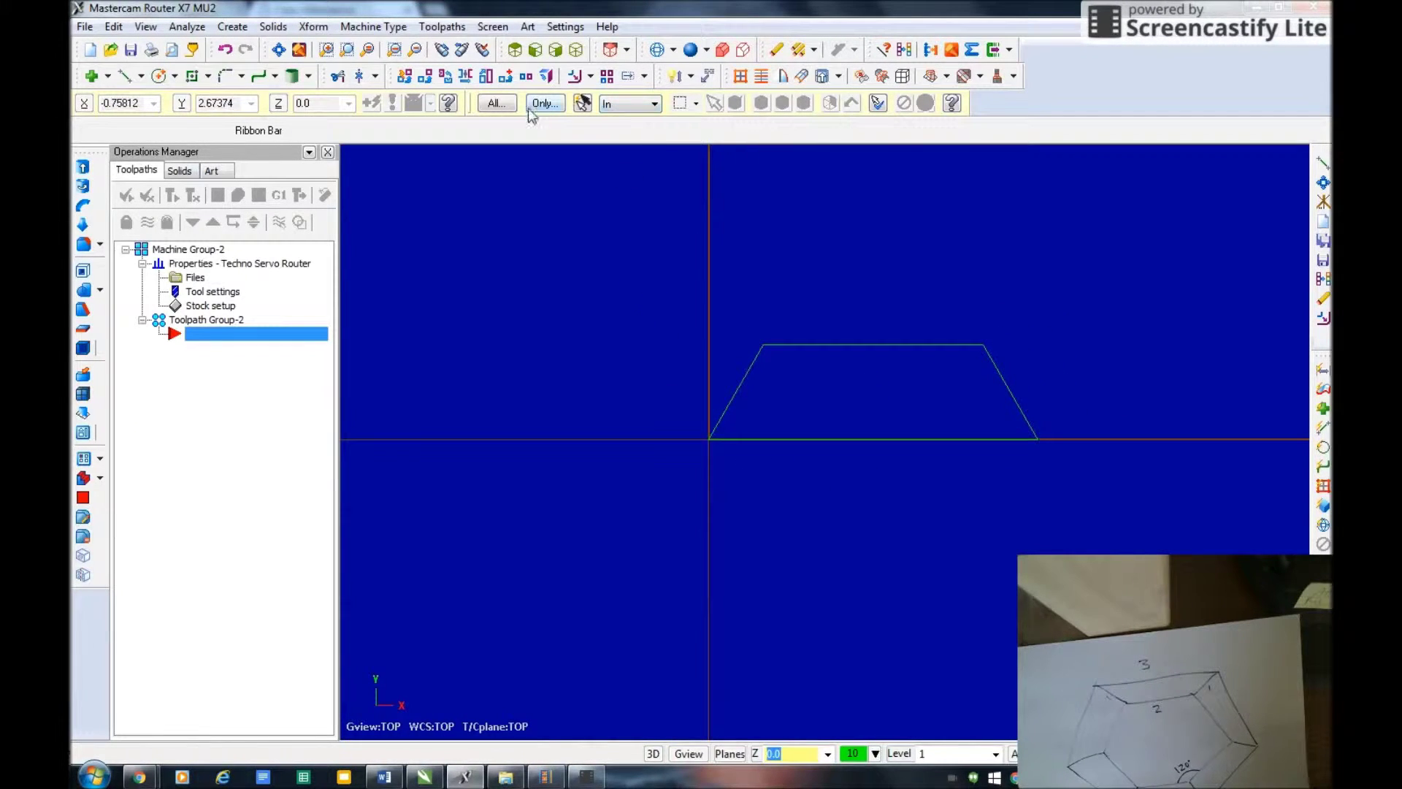
left_click(313, 27)
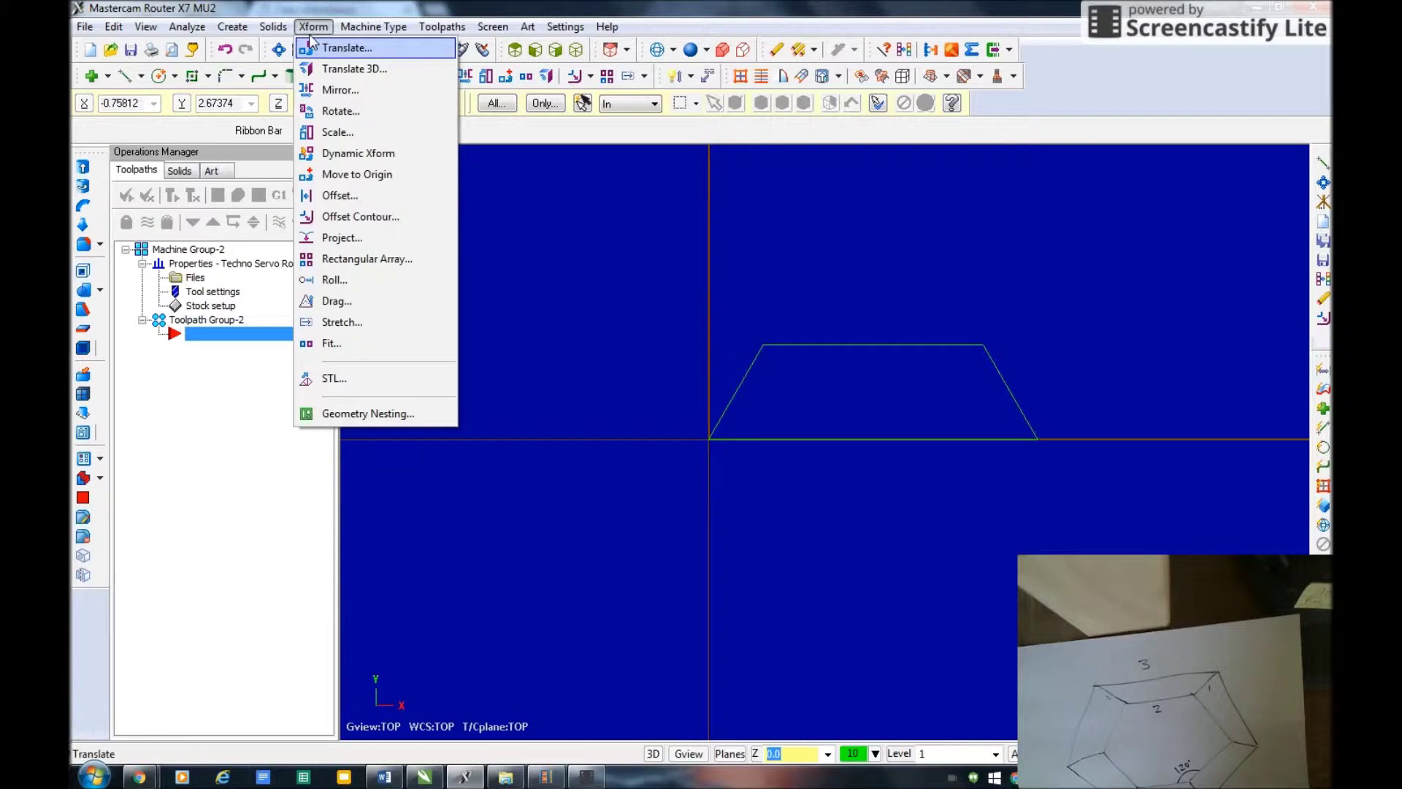
left_click(339, 111)
left_click_drag(607, 260, 1130, 550)
left_click(925, 105)
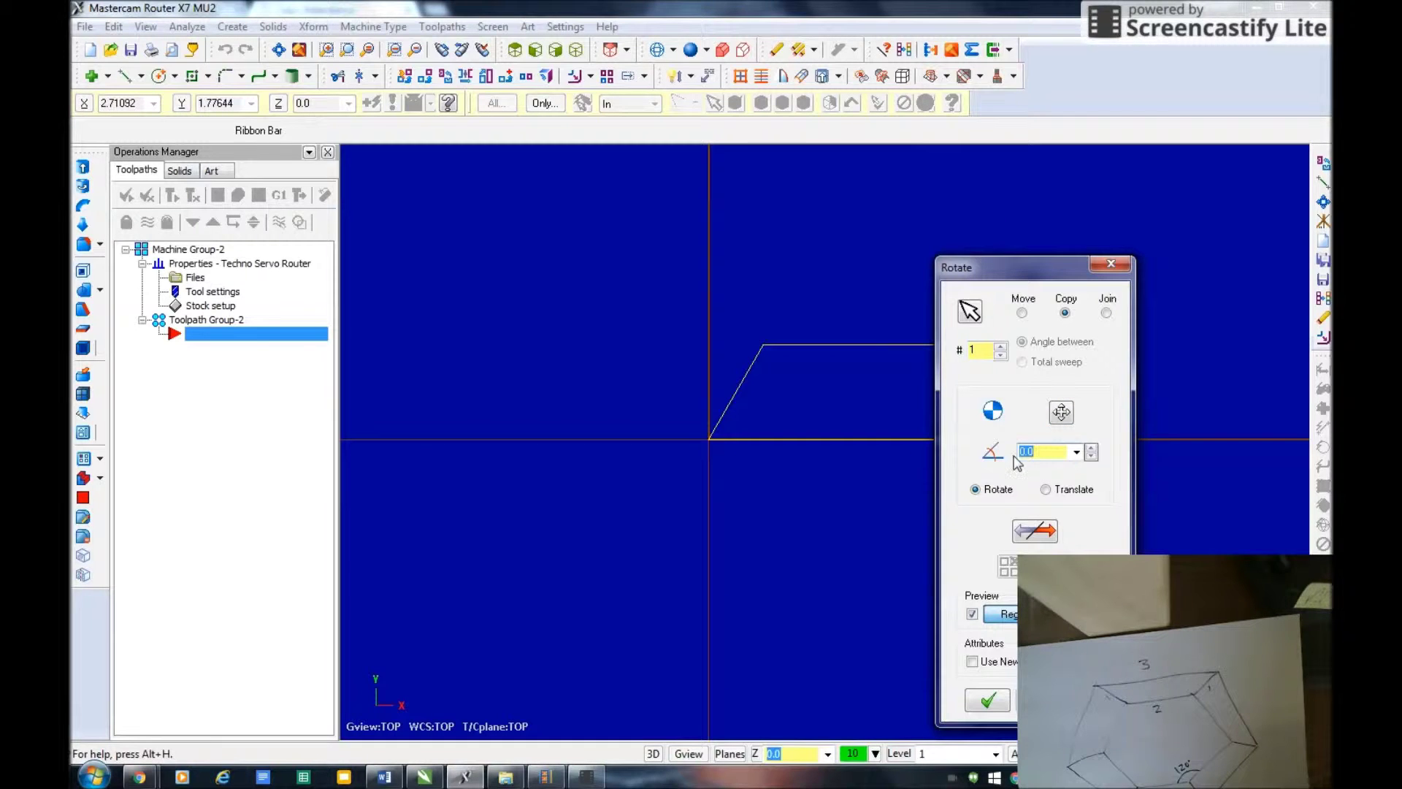
type("60")
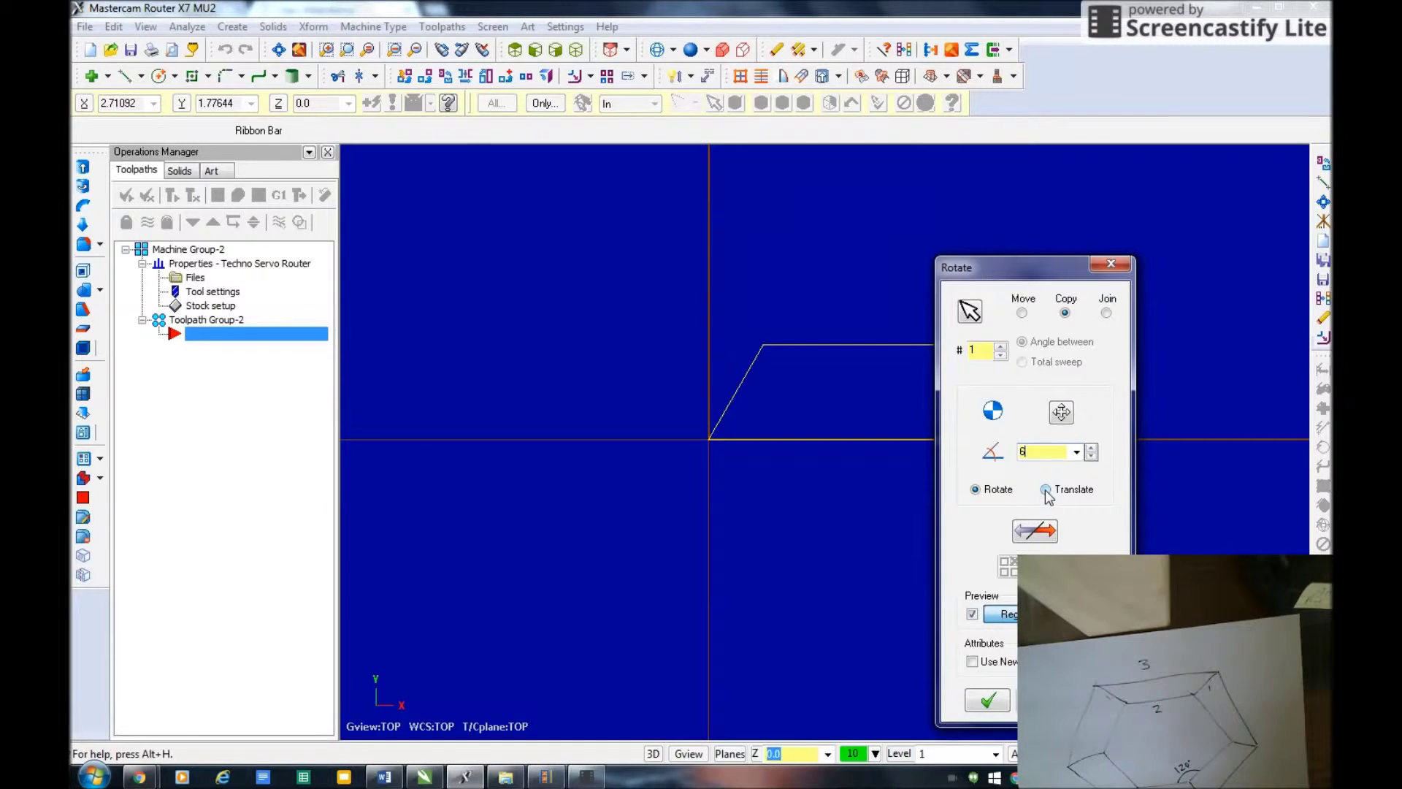
left_click(1003, 703)
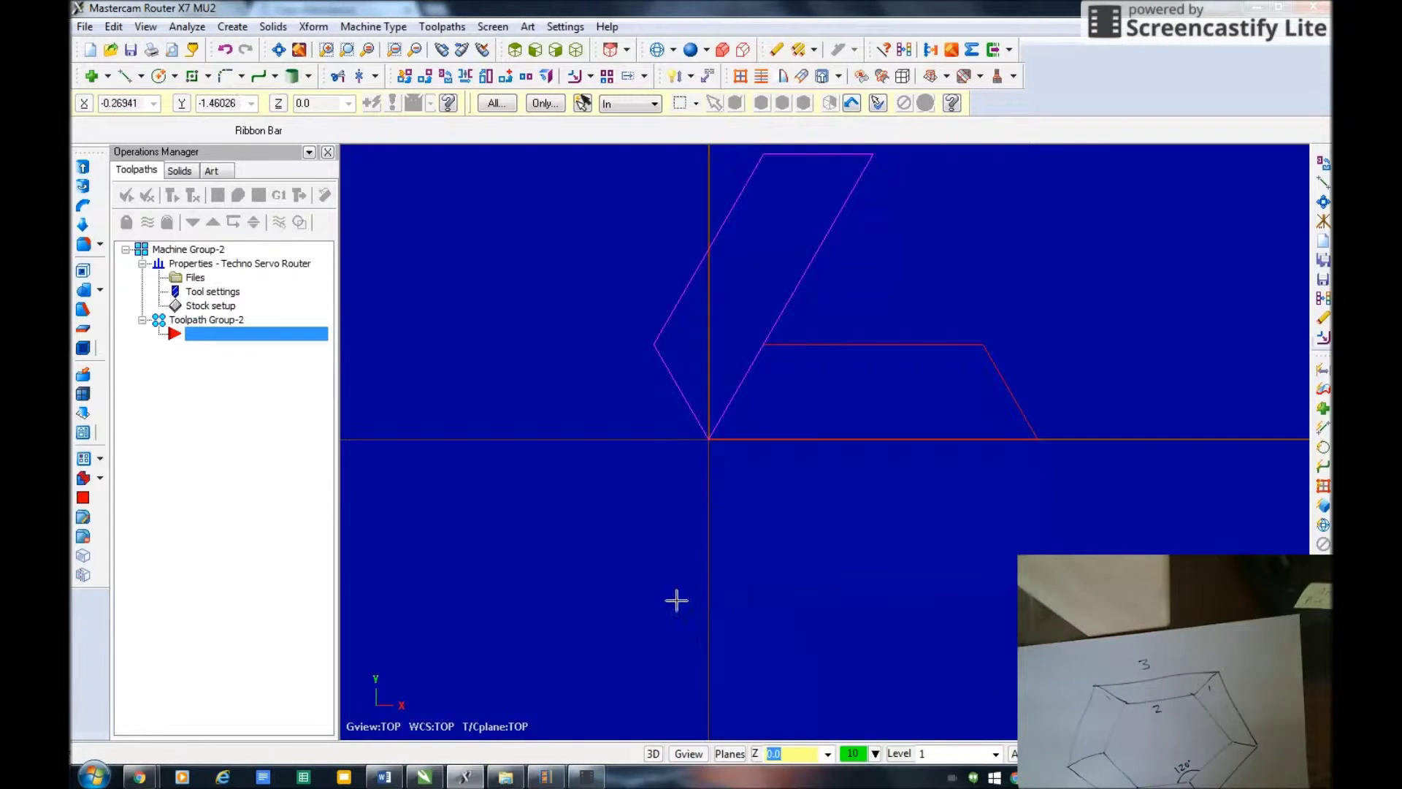
right_click(612, 516)
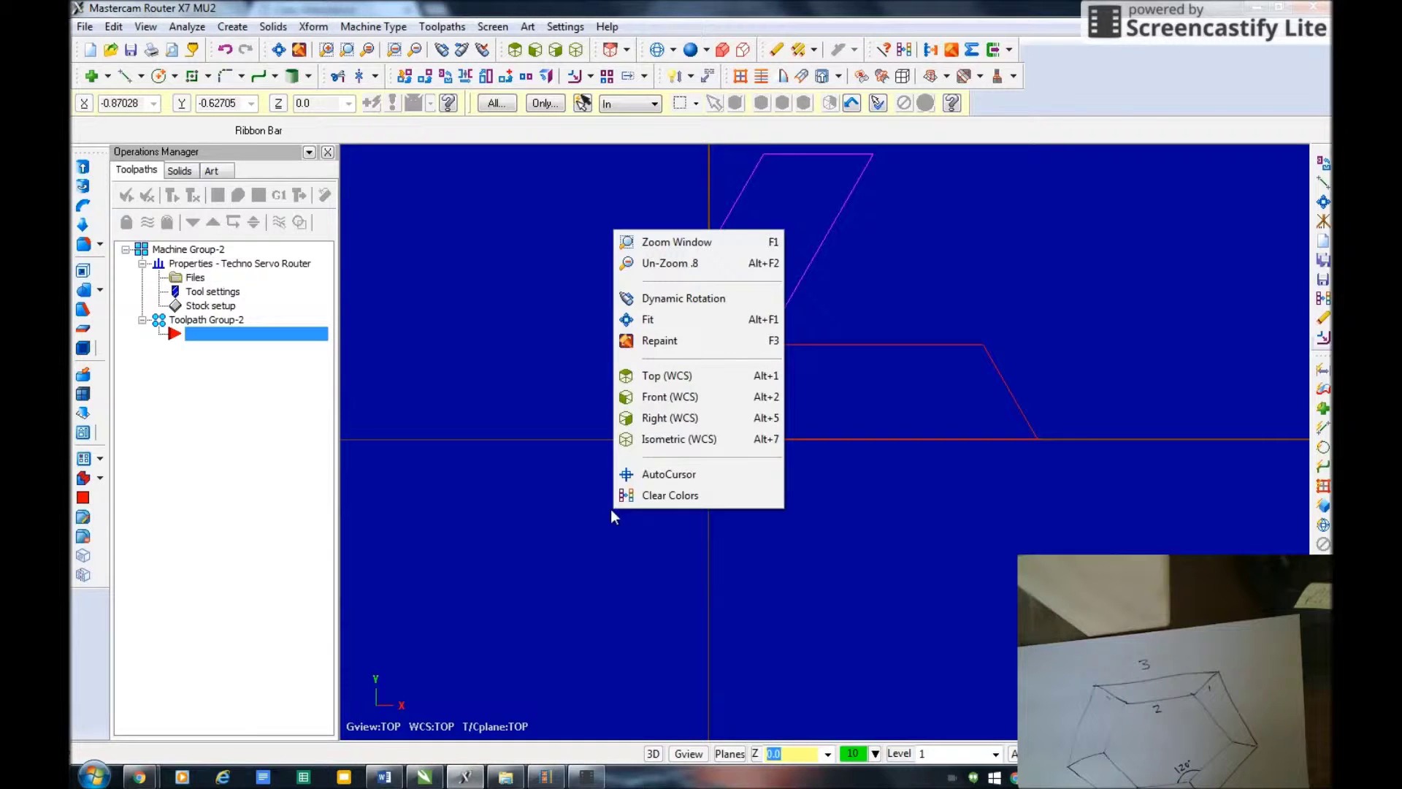
left_click(669, 495)
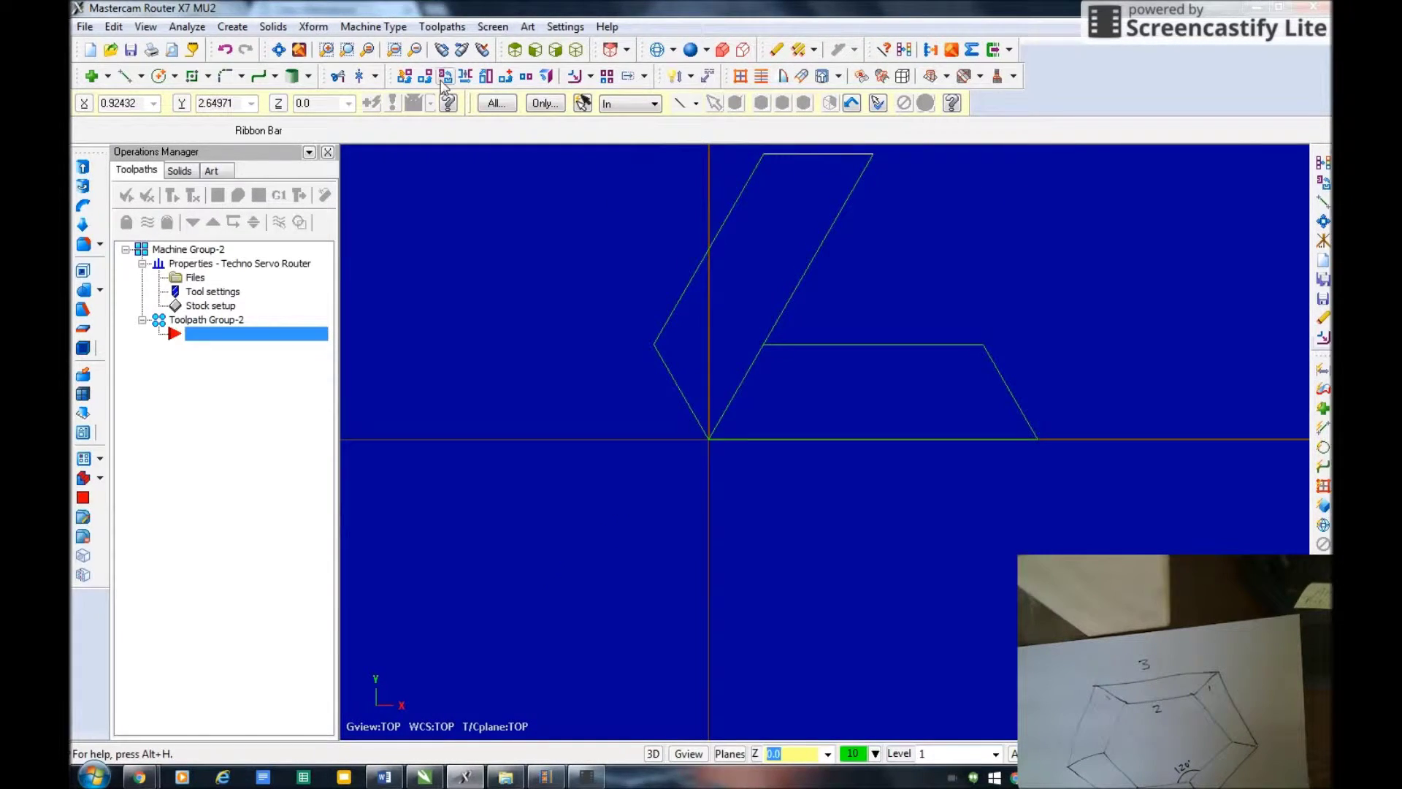
- Move the rotated copy from the origin onto the trapezoid's lower-right corner, 3.0 along X
left_click(313, 27)
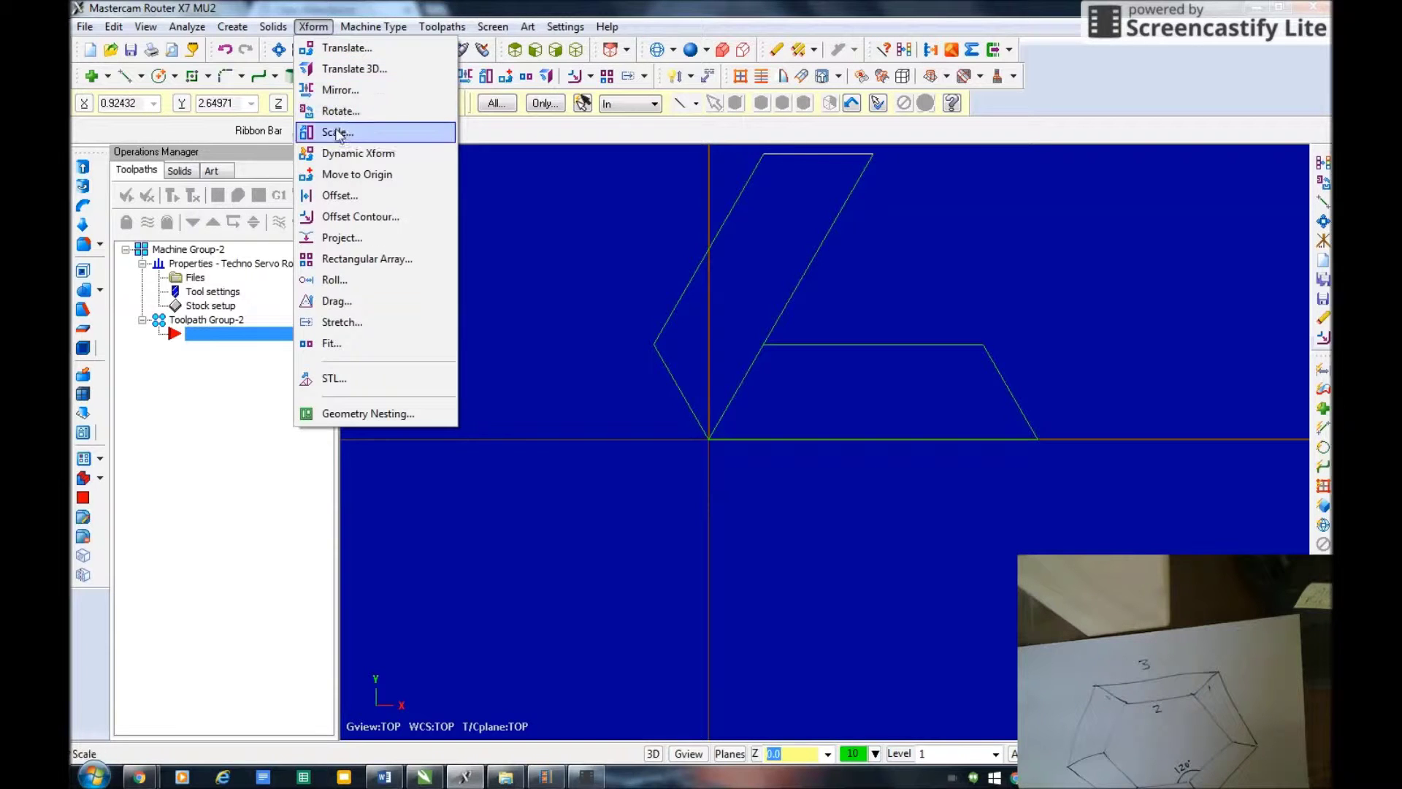
left_click(345, 305)
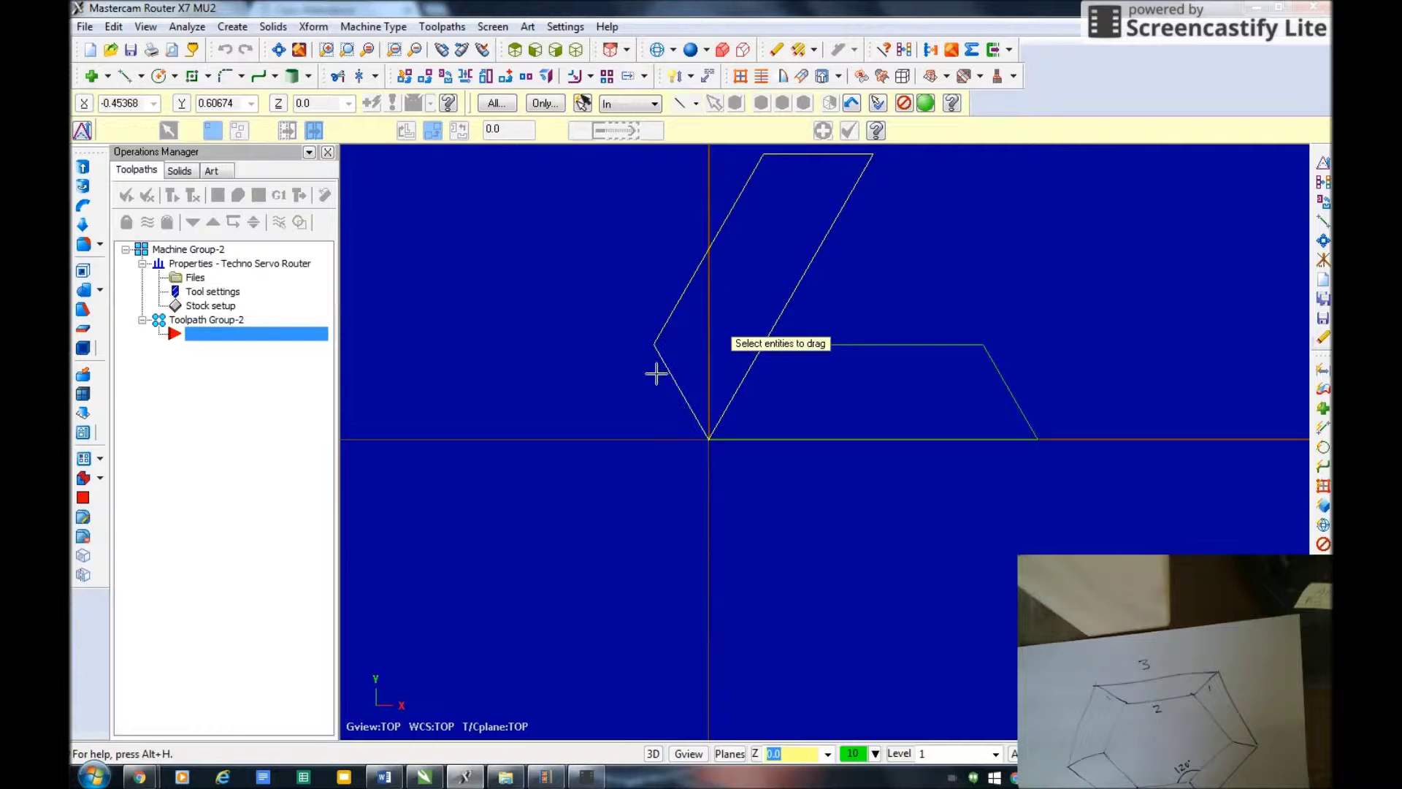
left_click(924, 106)
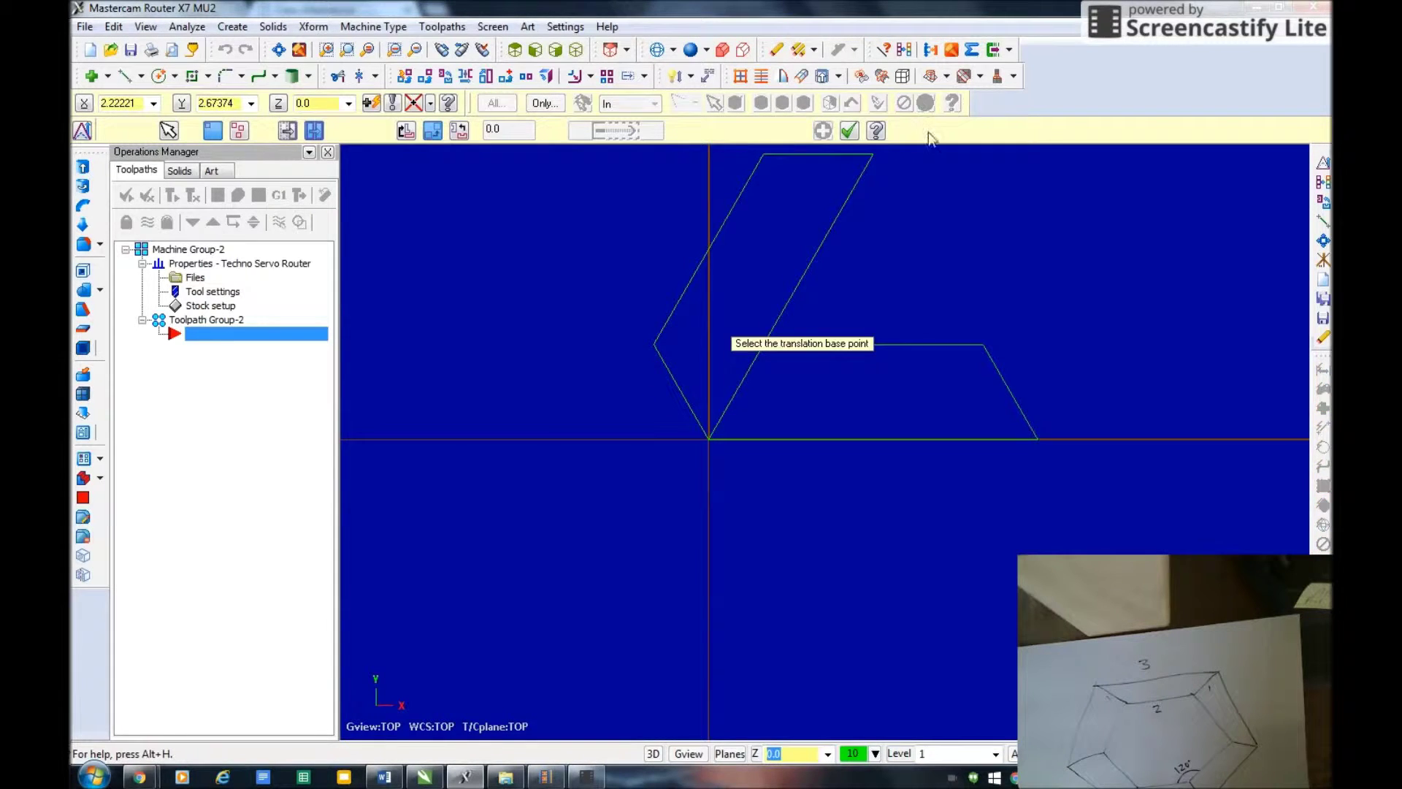
left_click(709, 439)
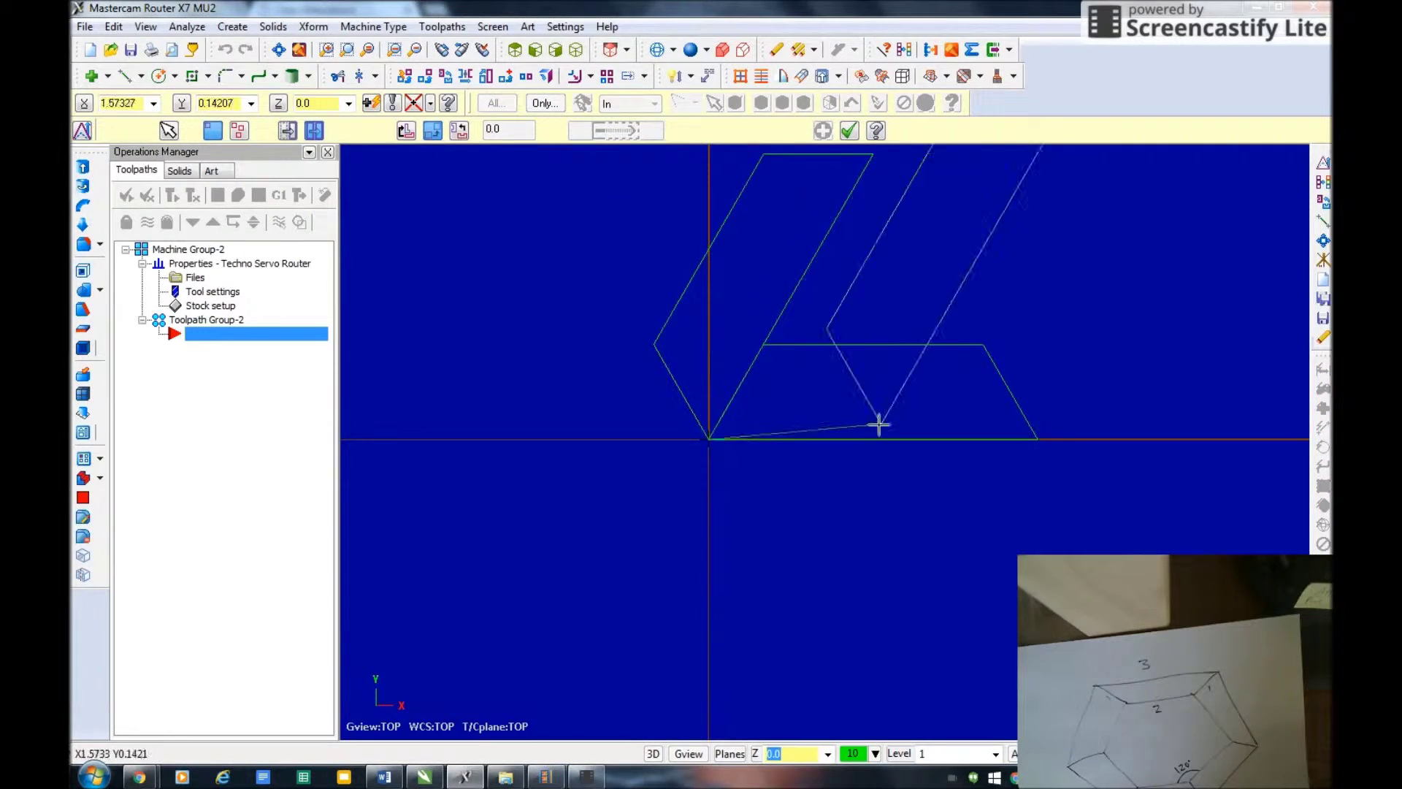
left_click(1038, 439)
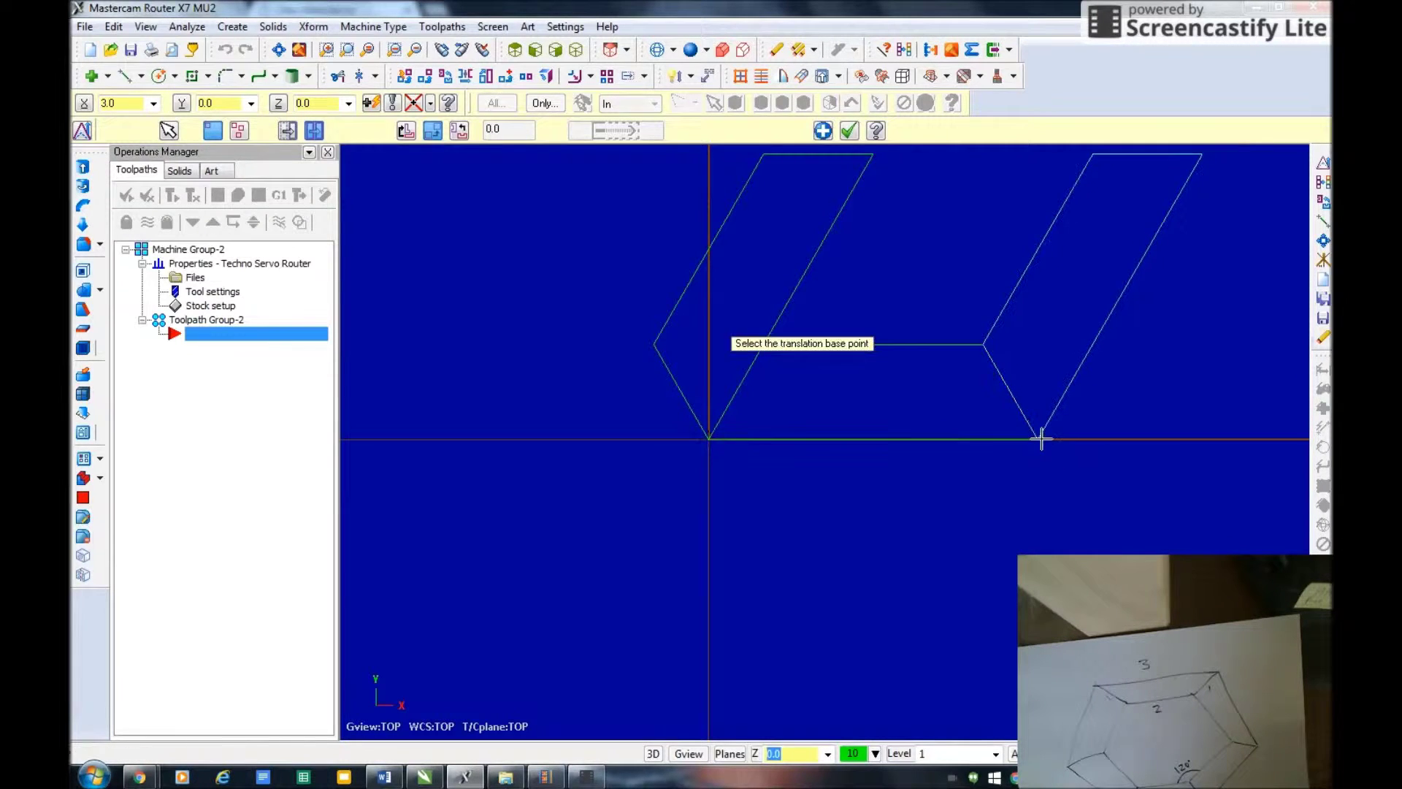
left_click(287, 131)
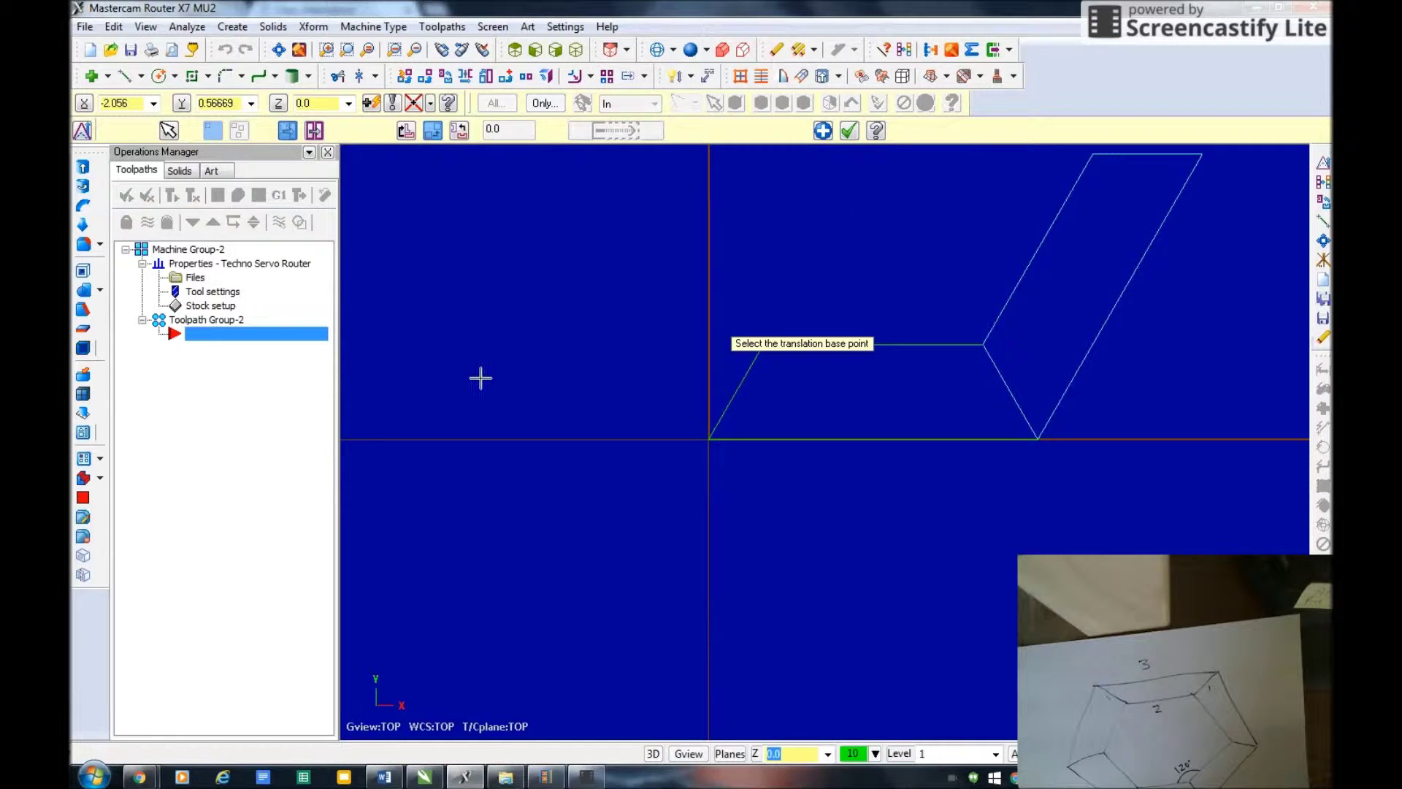
scroll(544, 484, "down", 3)
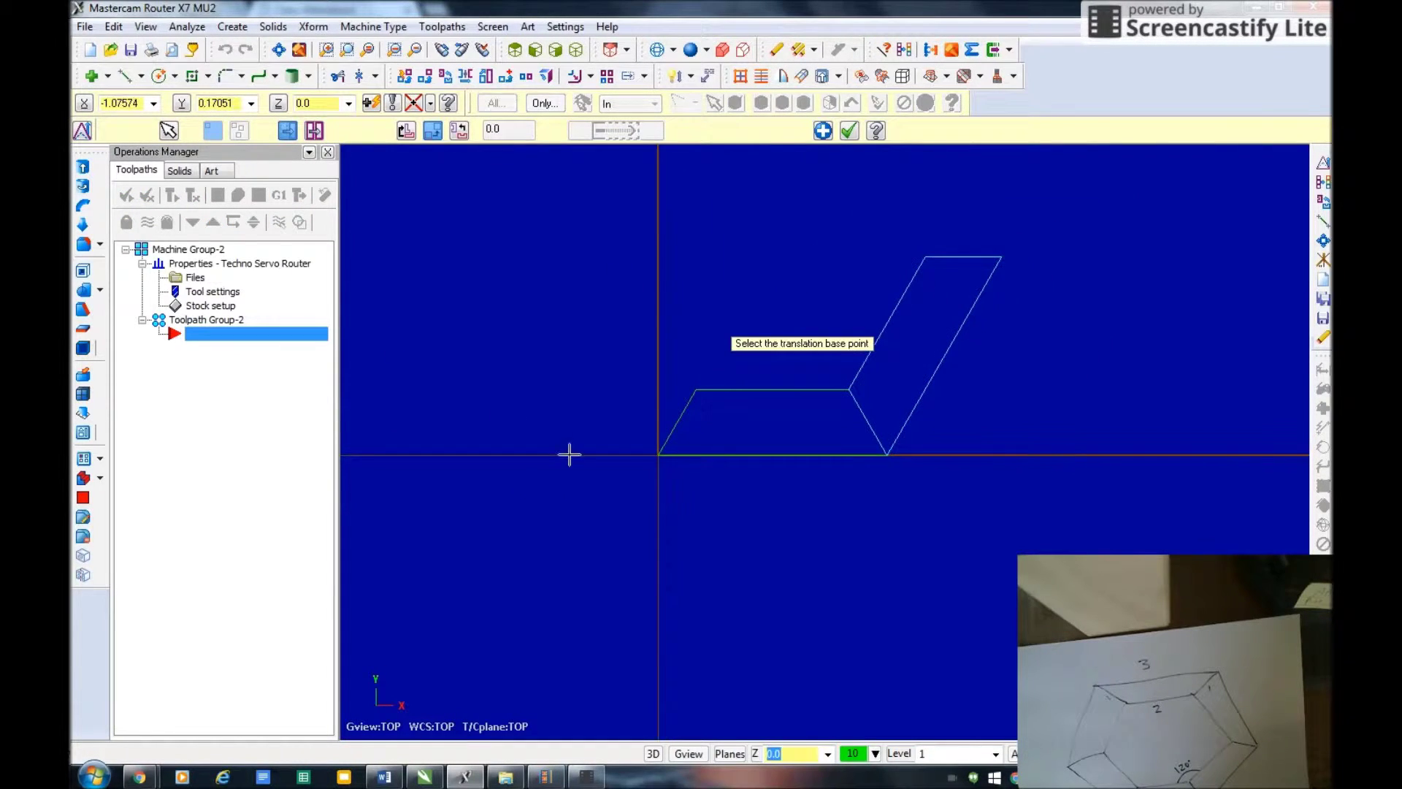
left_click(849, 131)
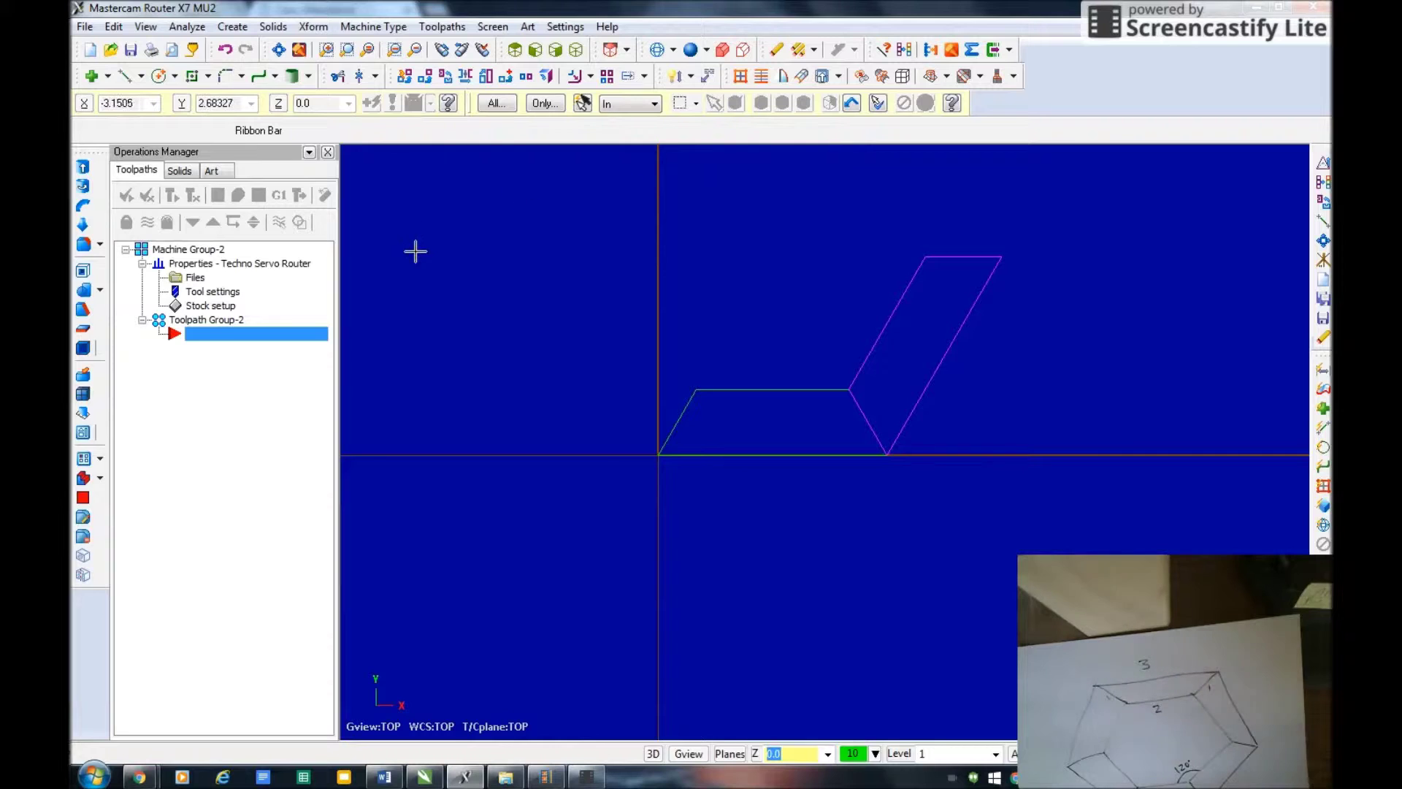
- Copy the attached side piece's edges rotated 60 degrees about the origin
left_click(313, 27)
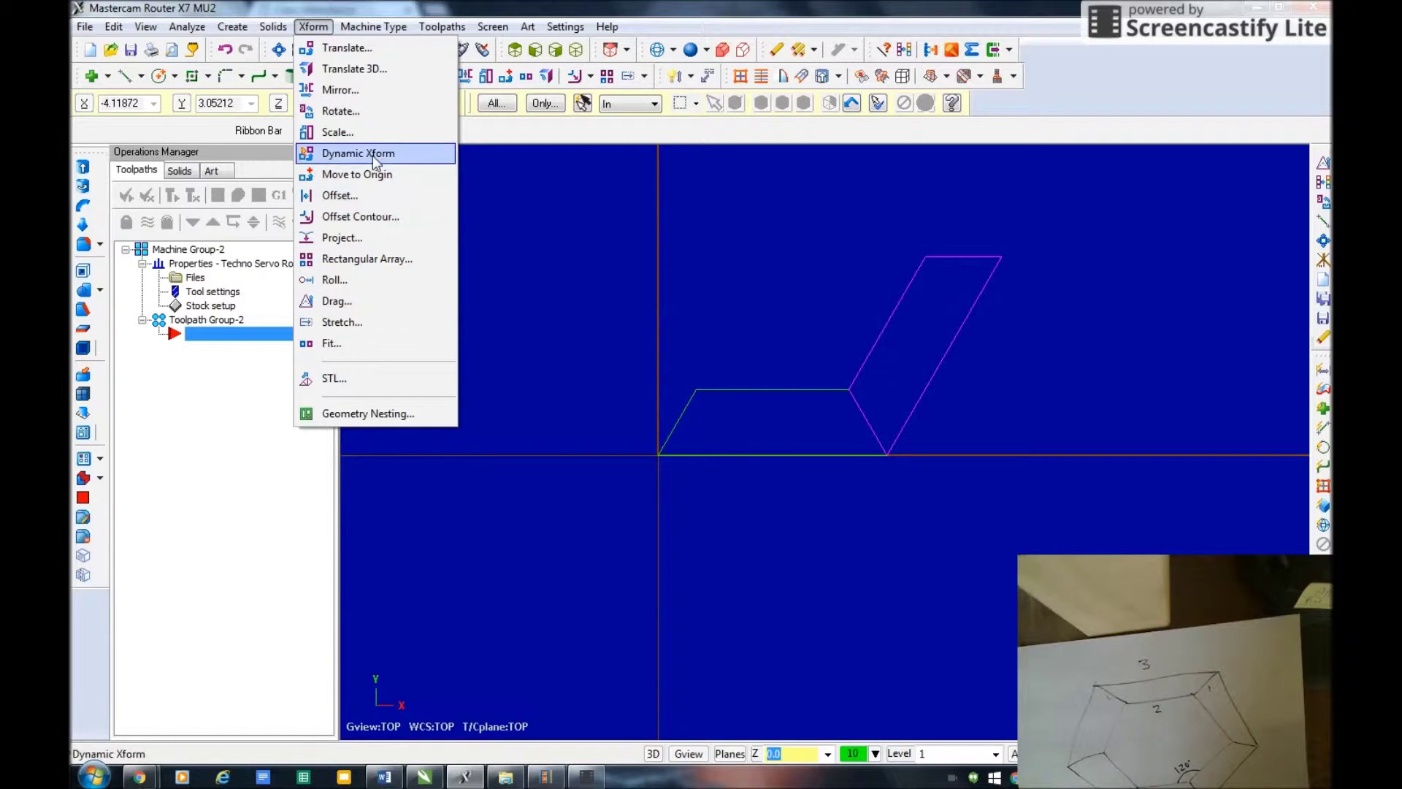
left_click(340, 111)
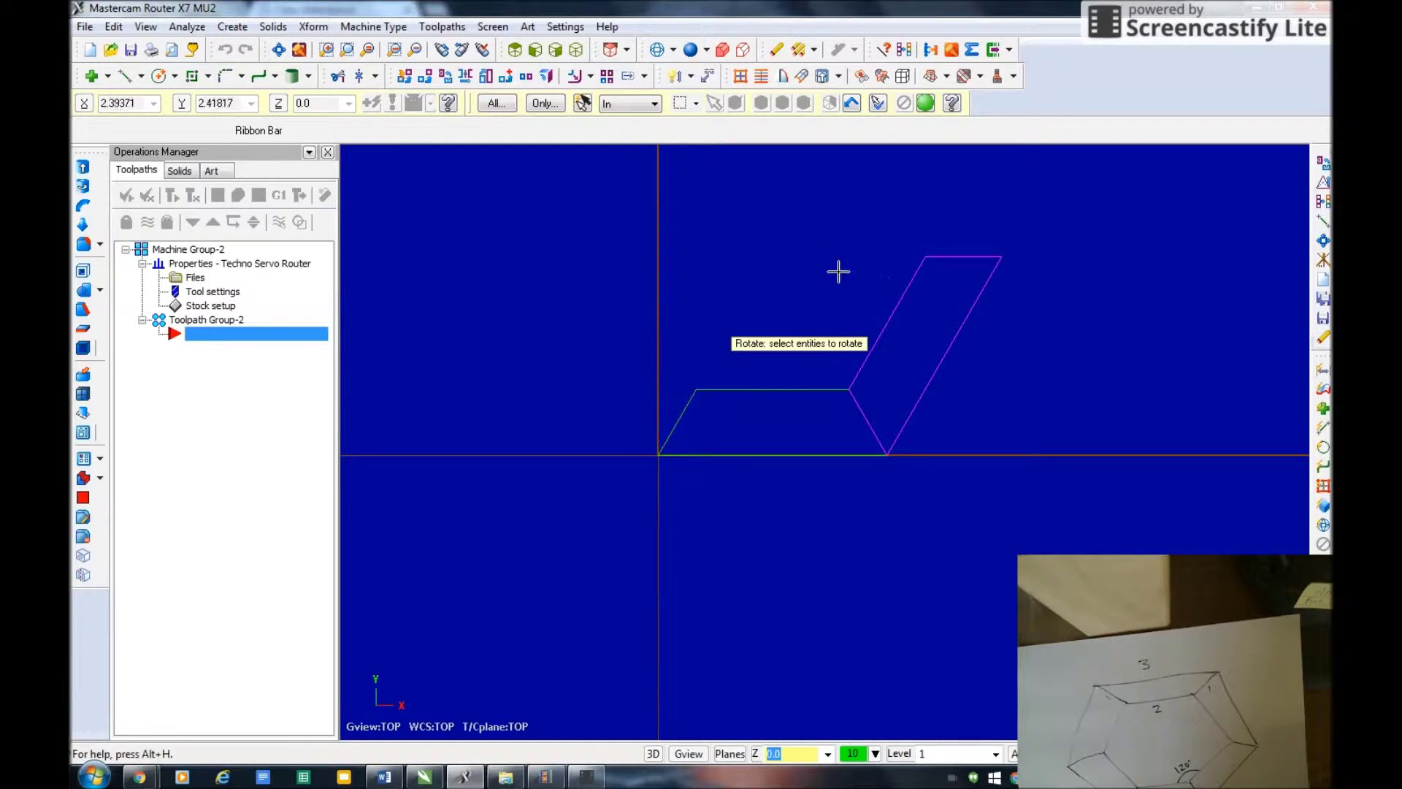
left_click(890, 319)
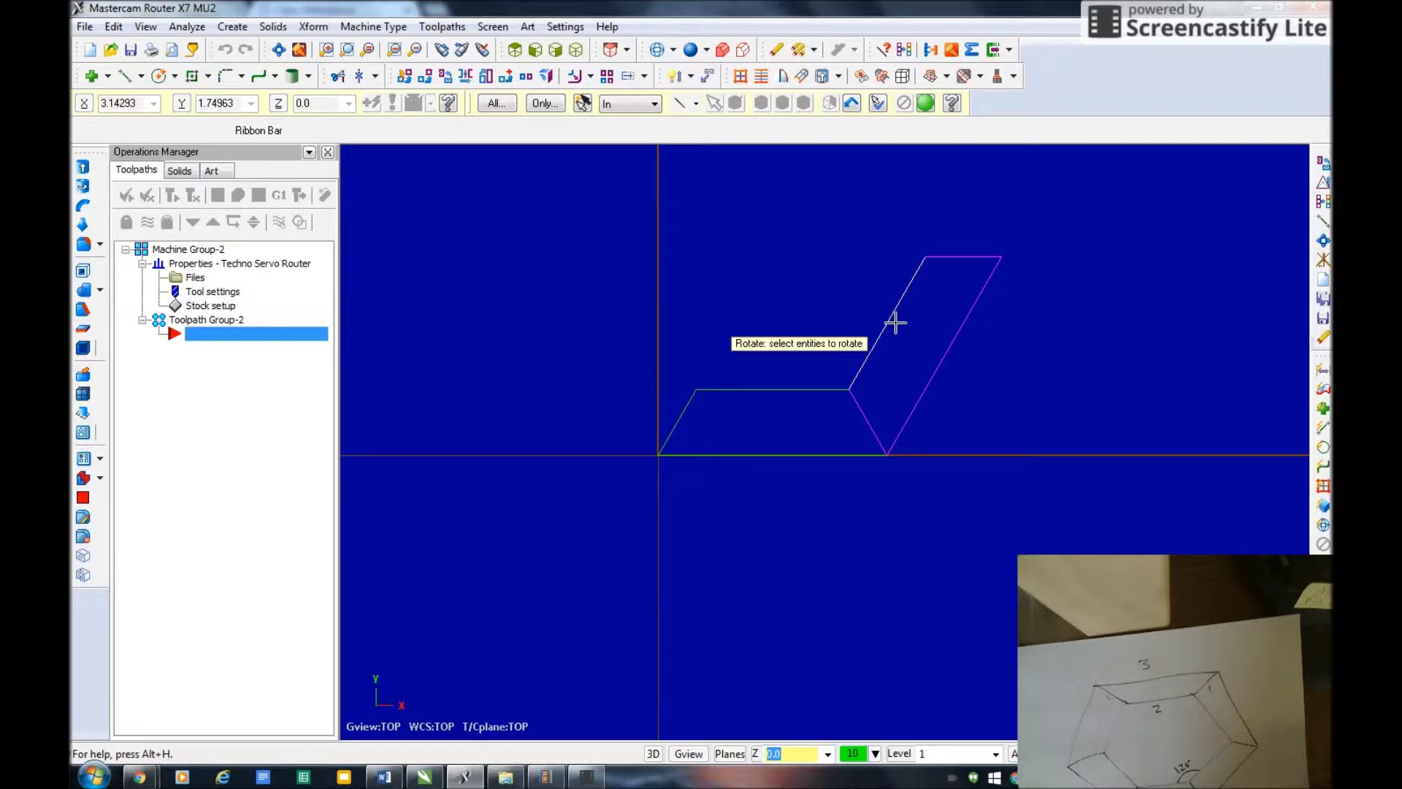
left_click(954, 264)
left_click(883, 415)
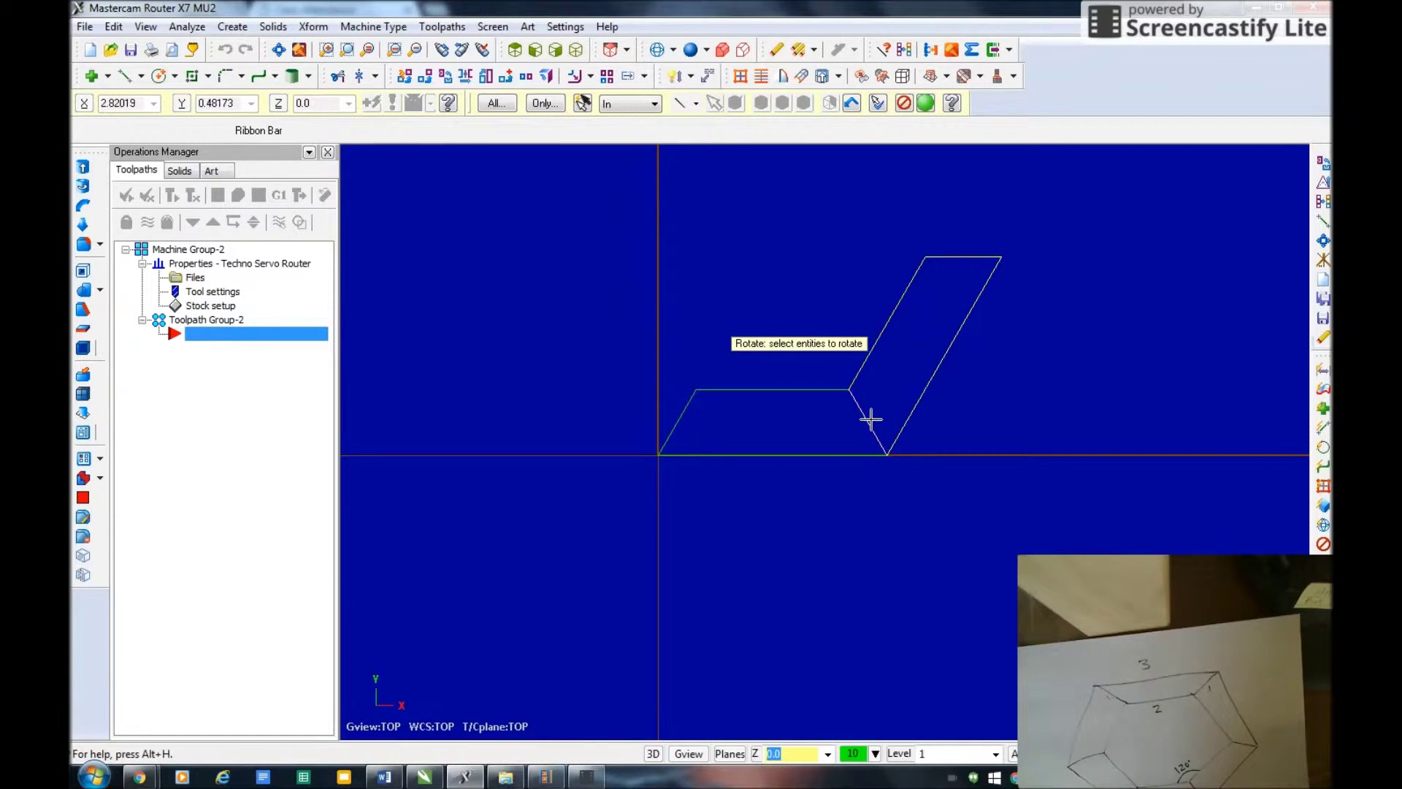
left_click(921, 105)
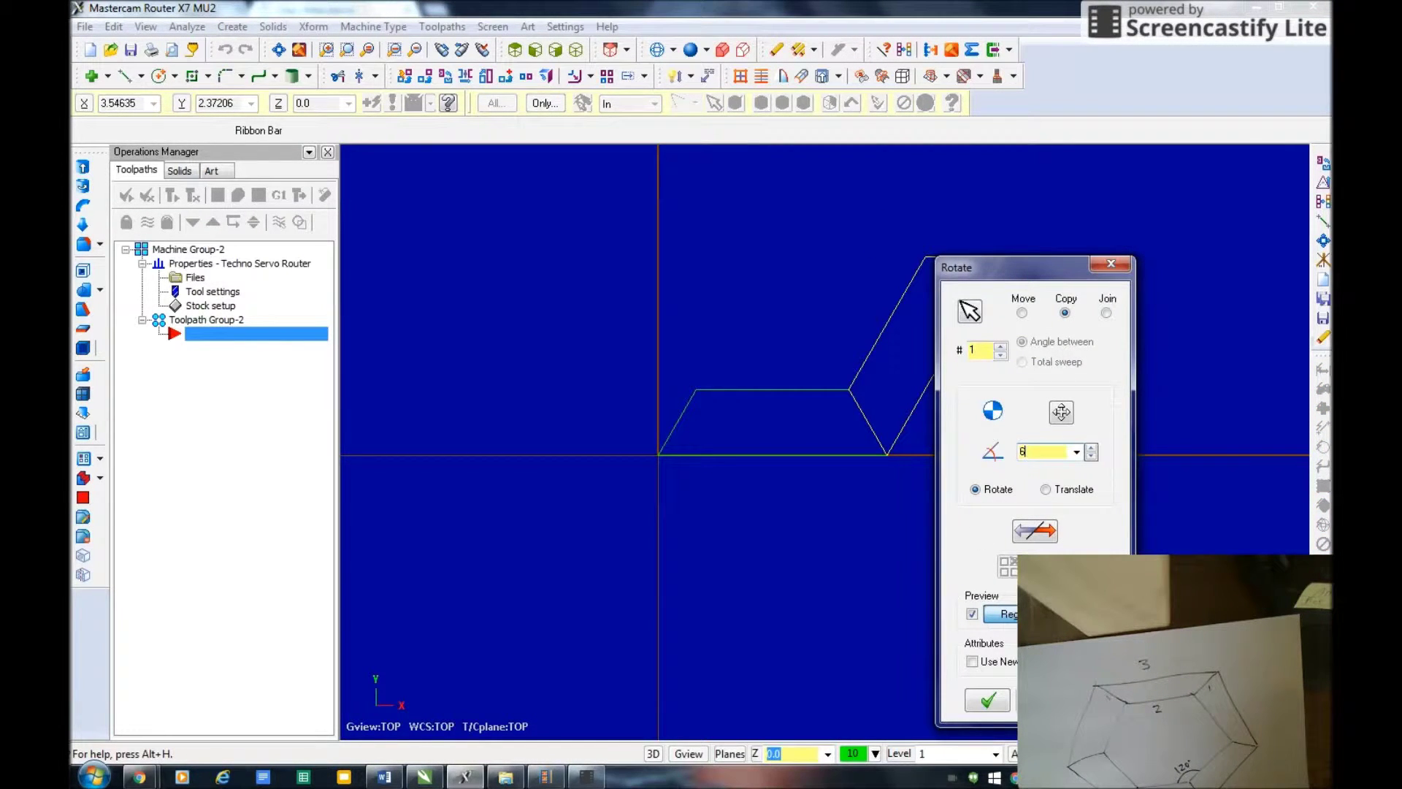
type("60")
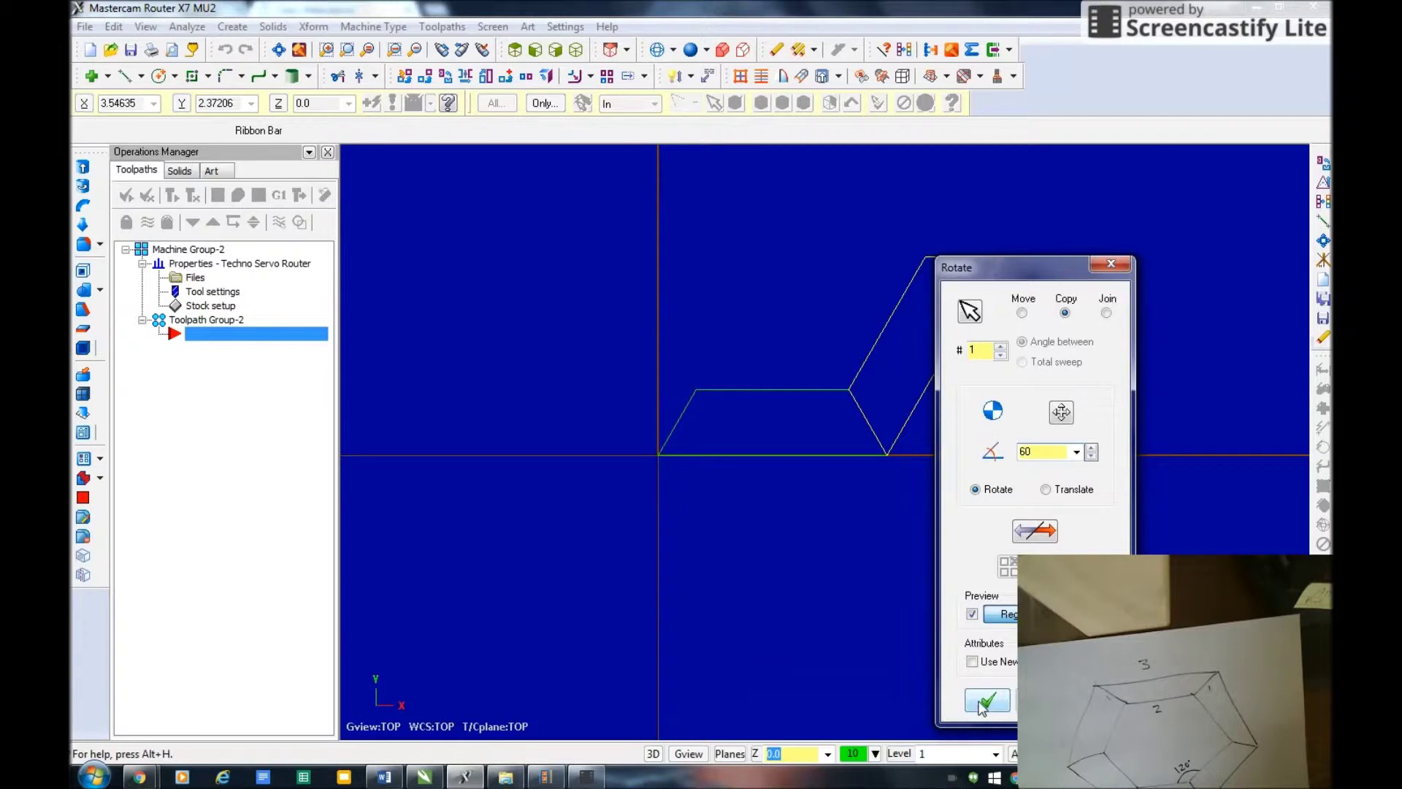
left_click(986, 700)
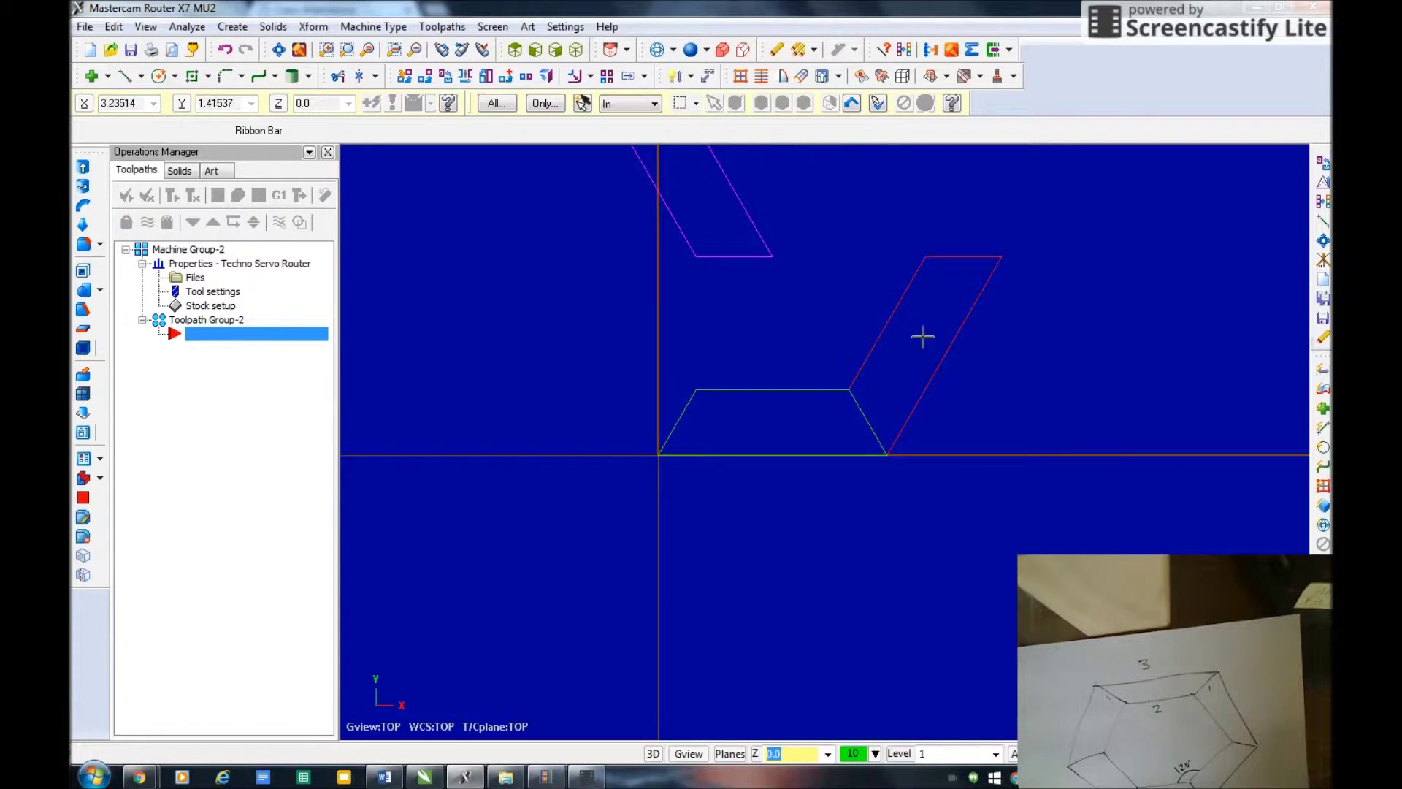
scroll(494, 436, "down", 1)
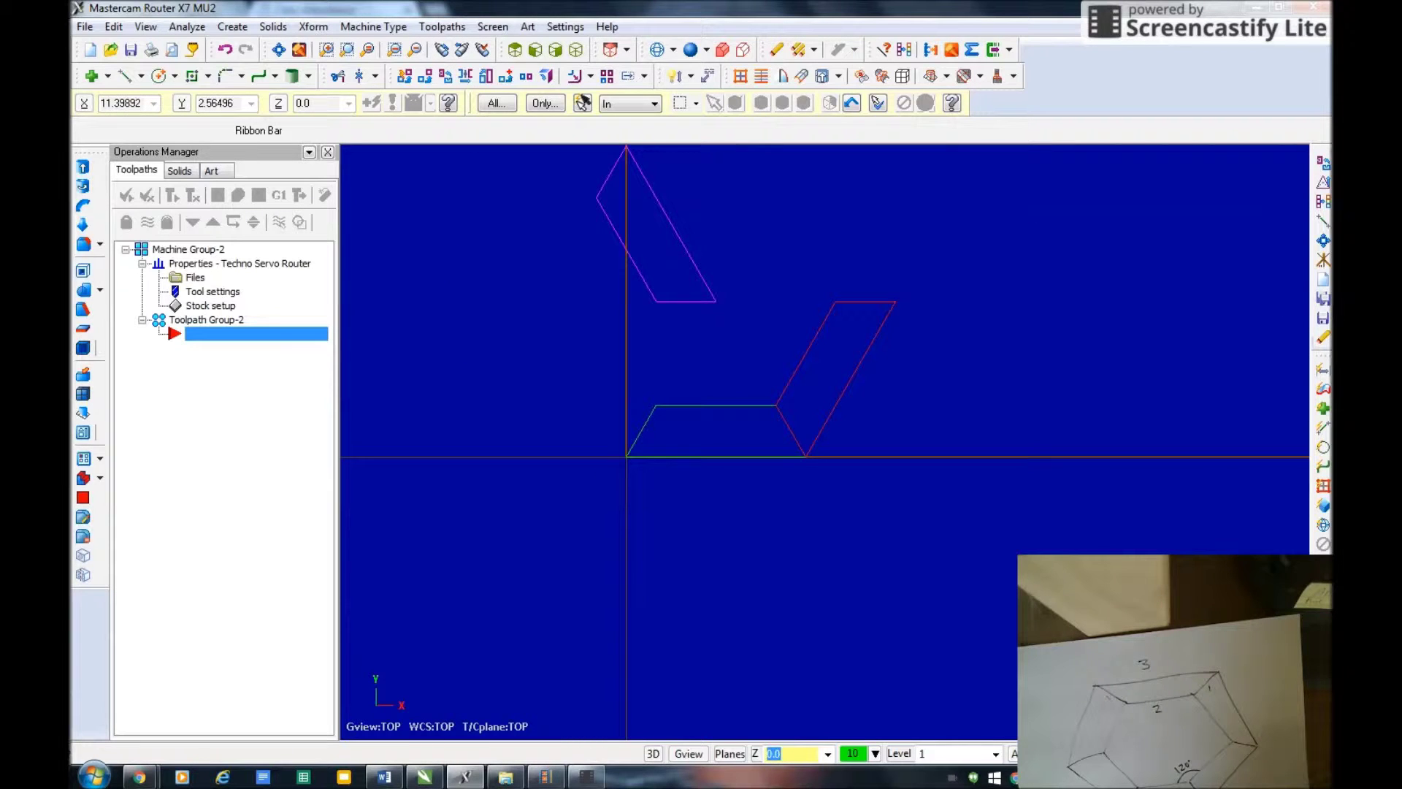
- Move the newest rotated piece so its lower-right corner meets the red piece's top corner
left_click(1322, 182)
scroll(1124, 338, "down", 2)
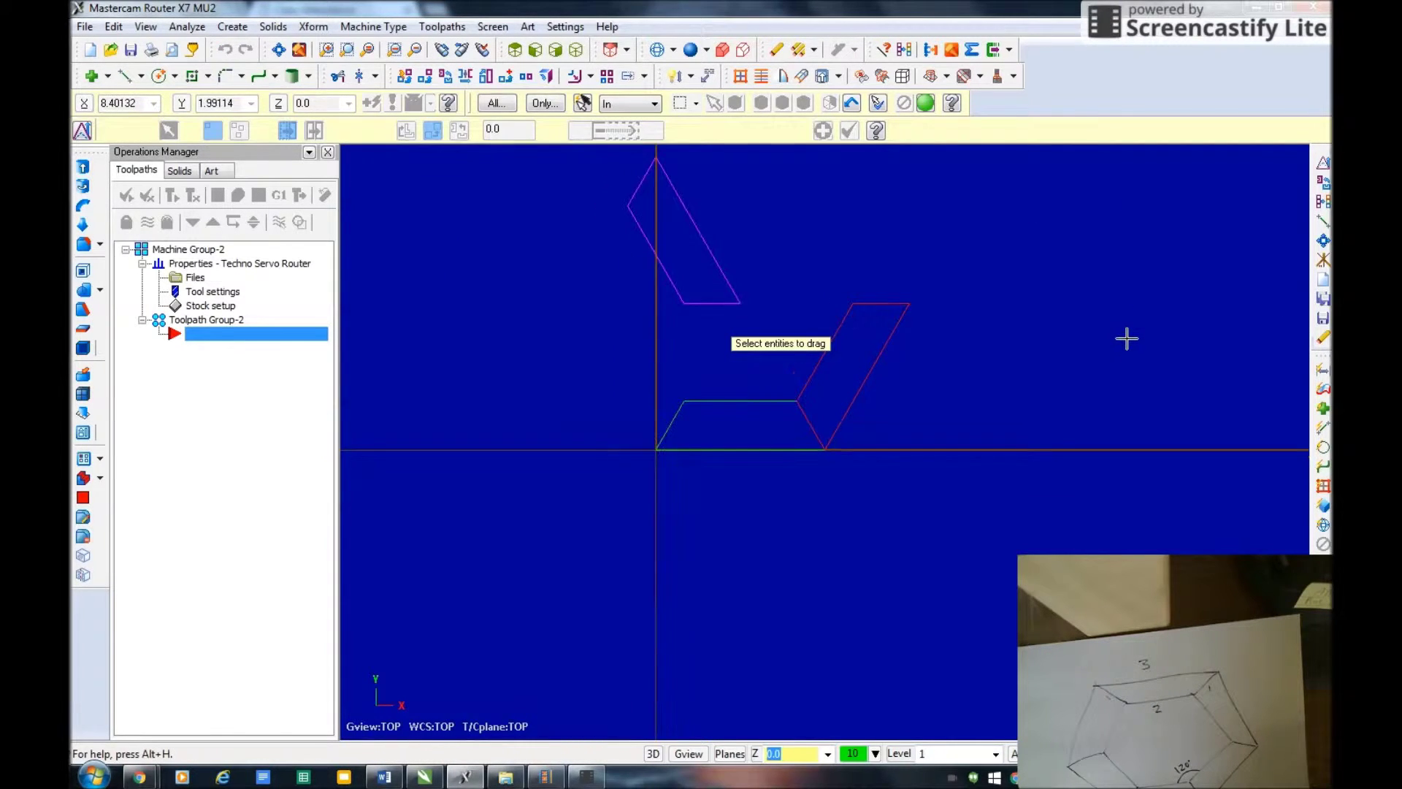
left_click_drag(632, 166, 805, 319)
left_click(925, 103)
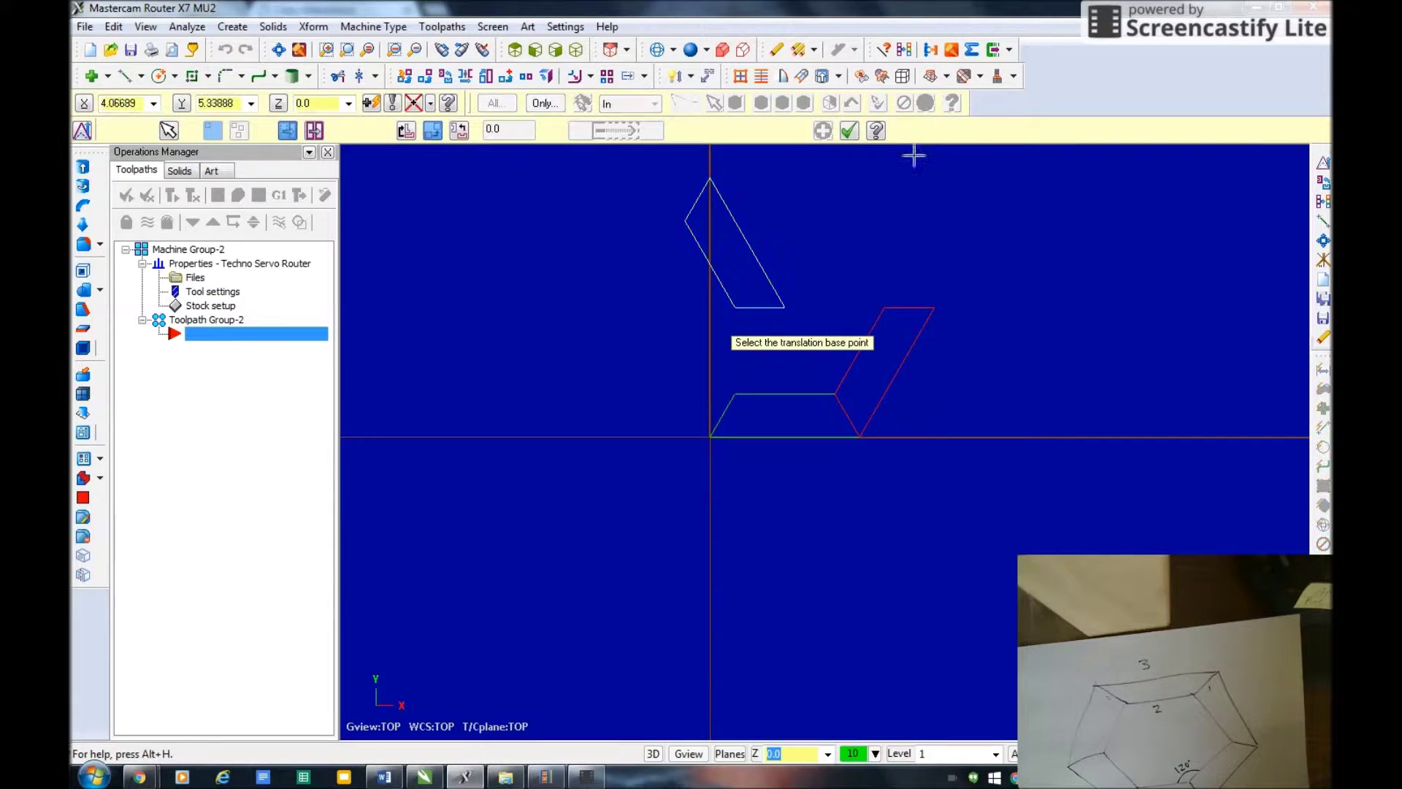
left_click(784, 307)
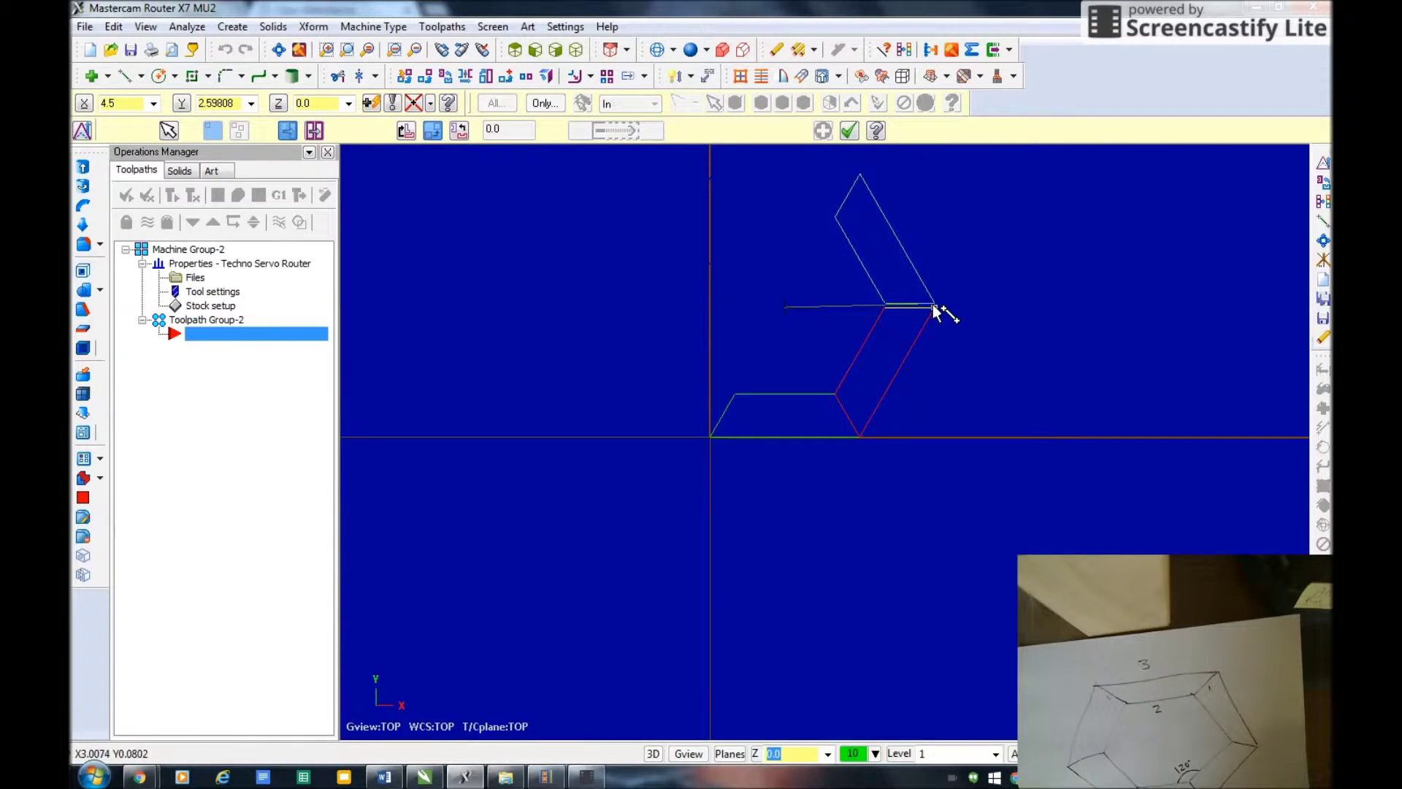
left_click(932, 307)
left_click(849, 131)
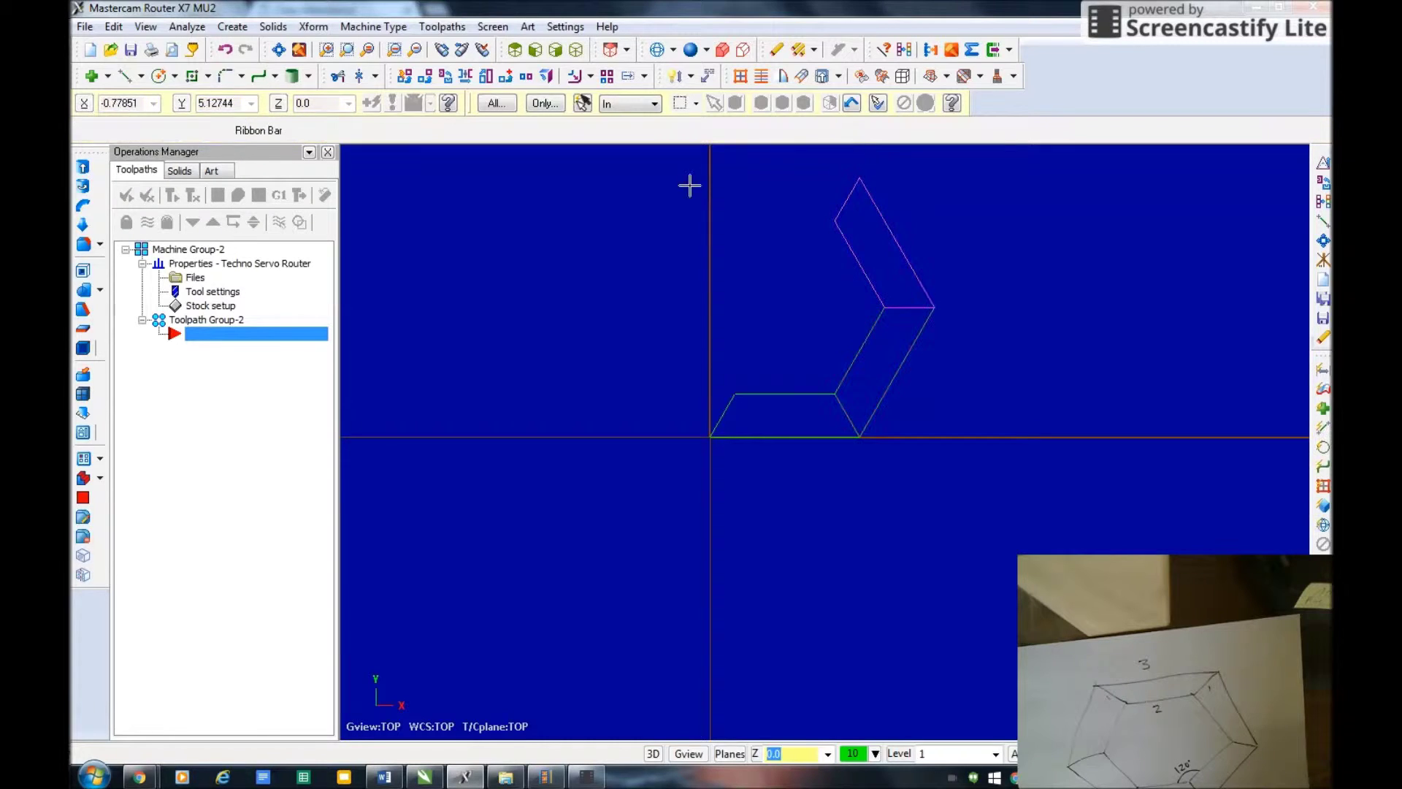
left_click(277, 50)
scroll(585, 387, "down", 2)
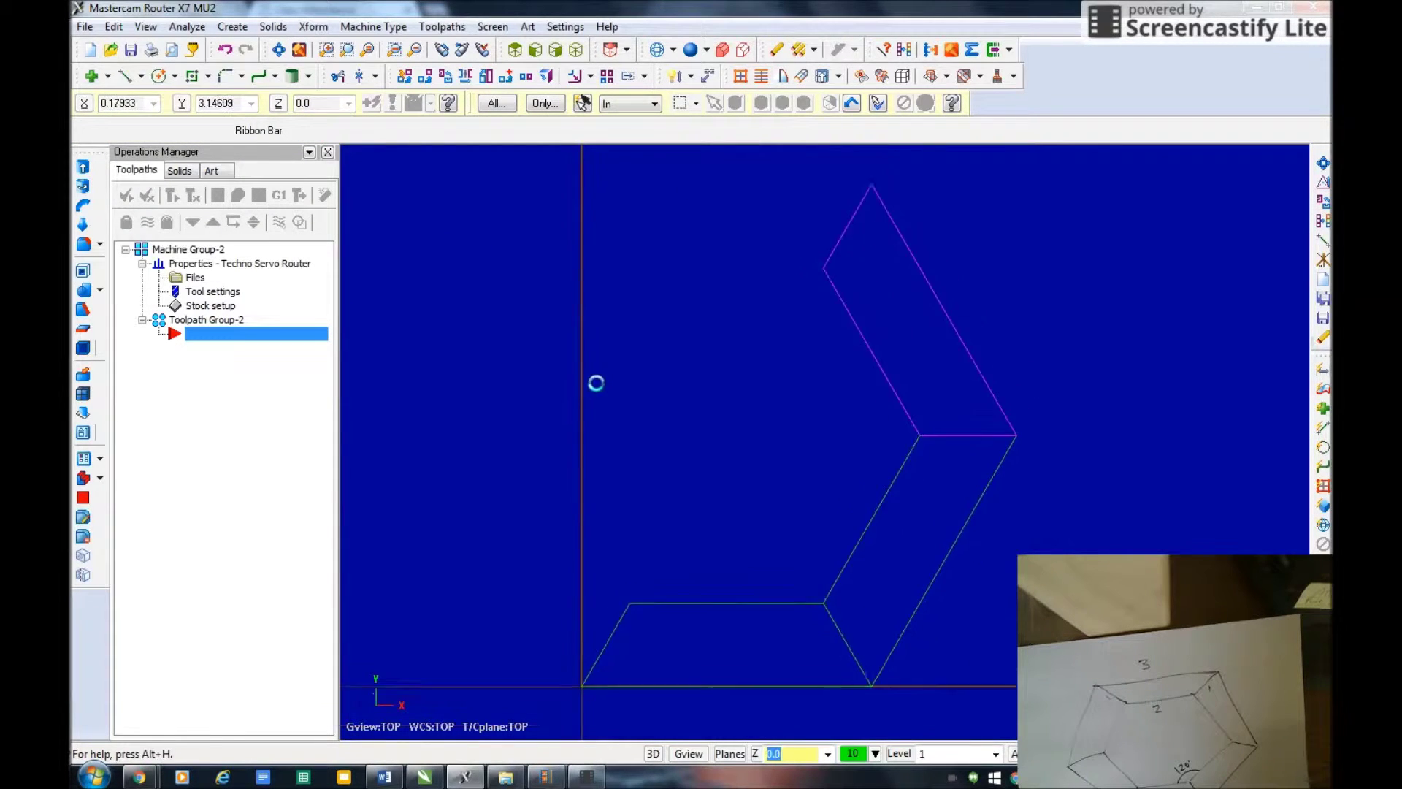
scroll(548, 401, "down", 1)
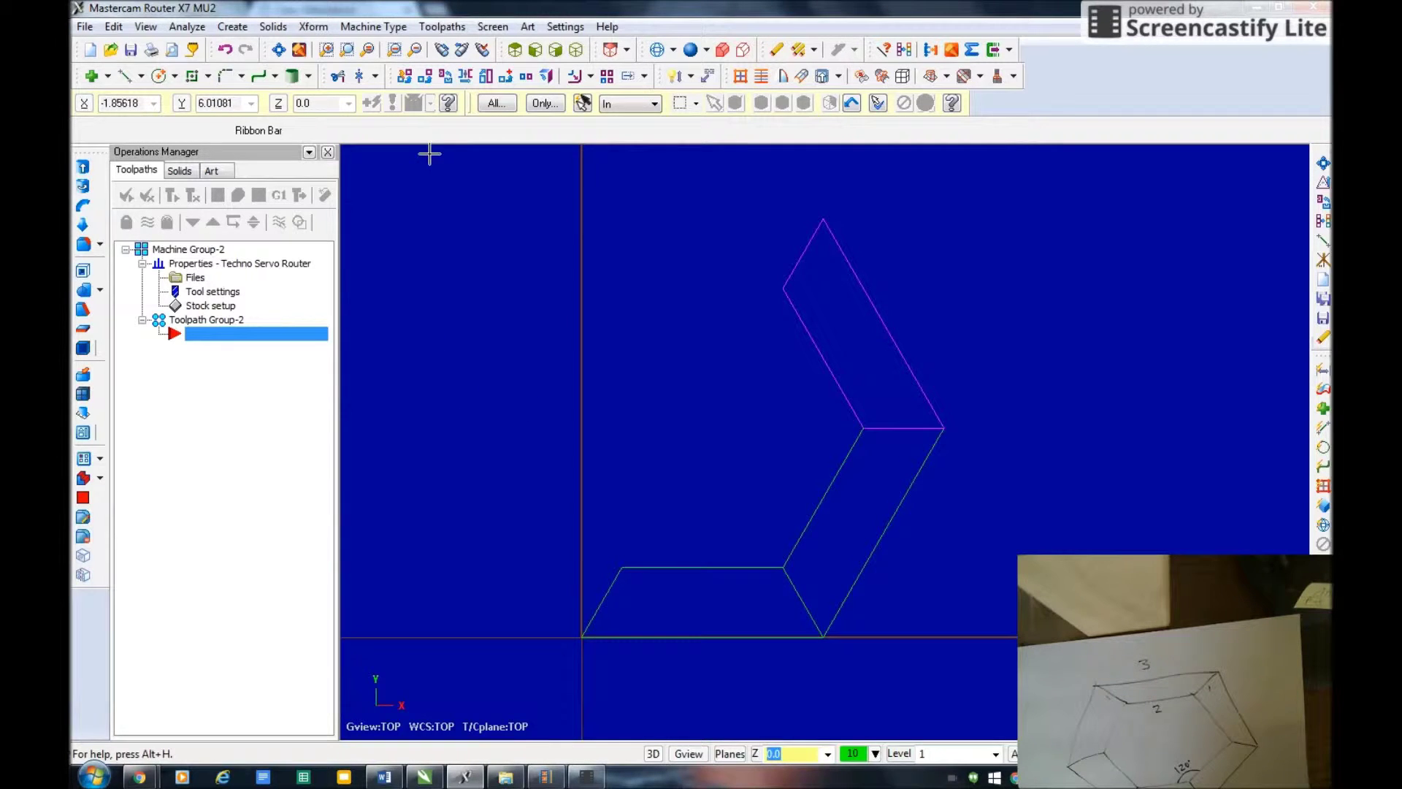
- Mirror the three side pieces about the selected line and clear the colours
left_click(313, 27)
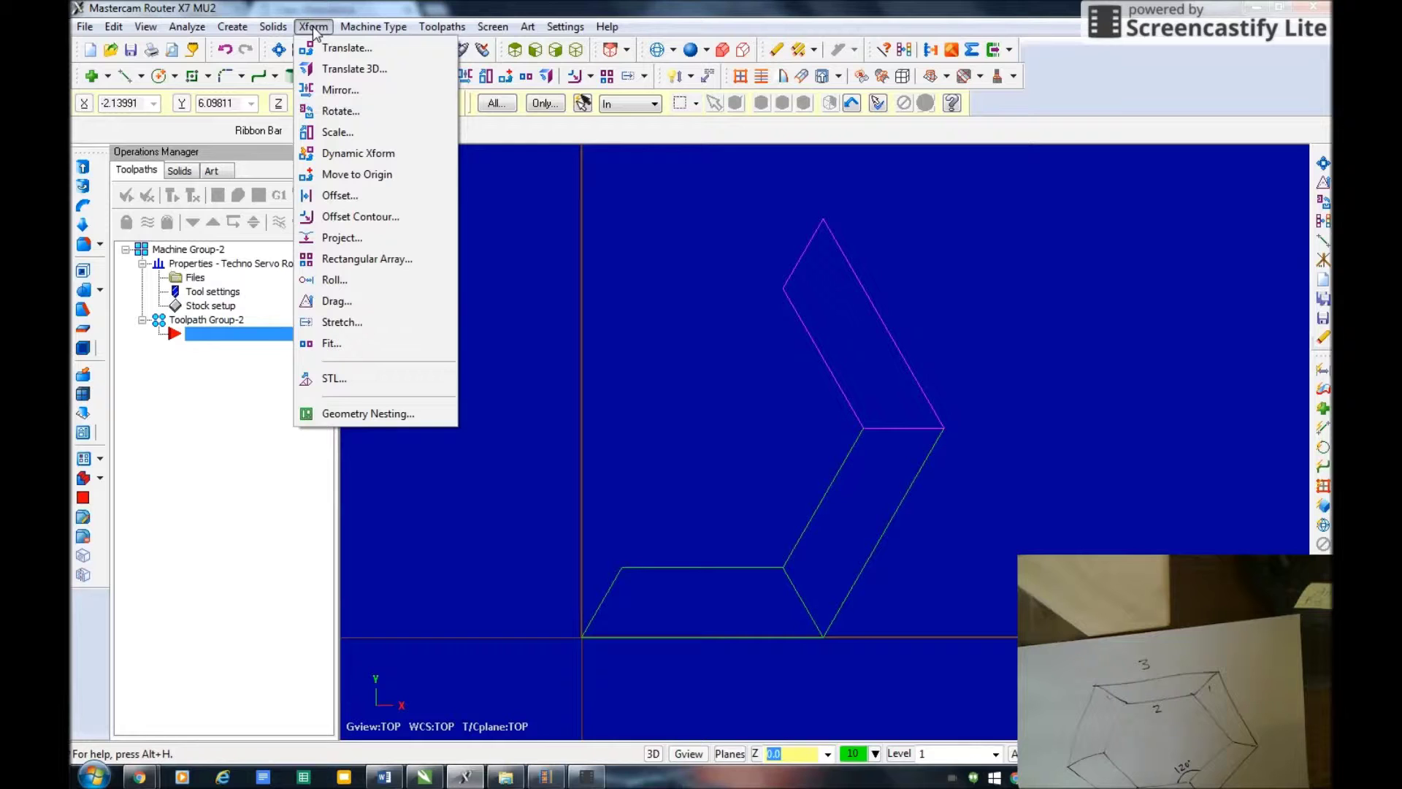
left_click(339, 90)
left_click_drag(487, 167, 992, 655)
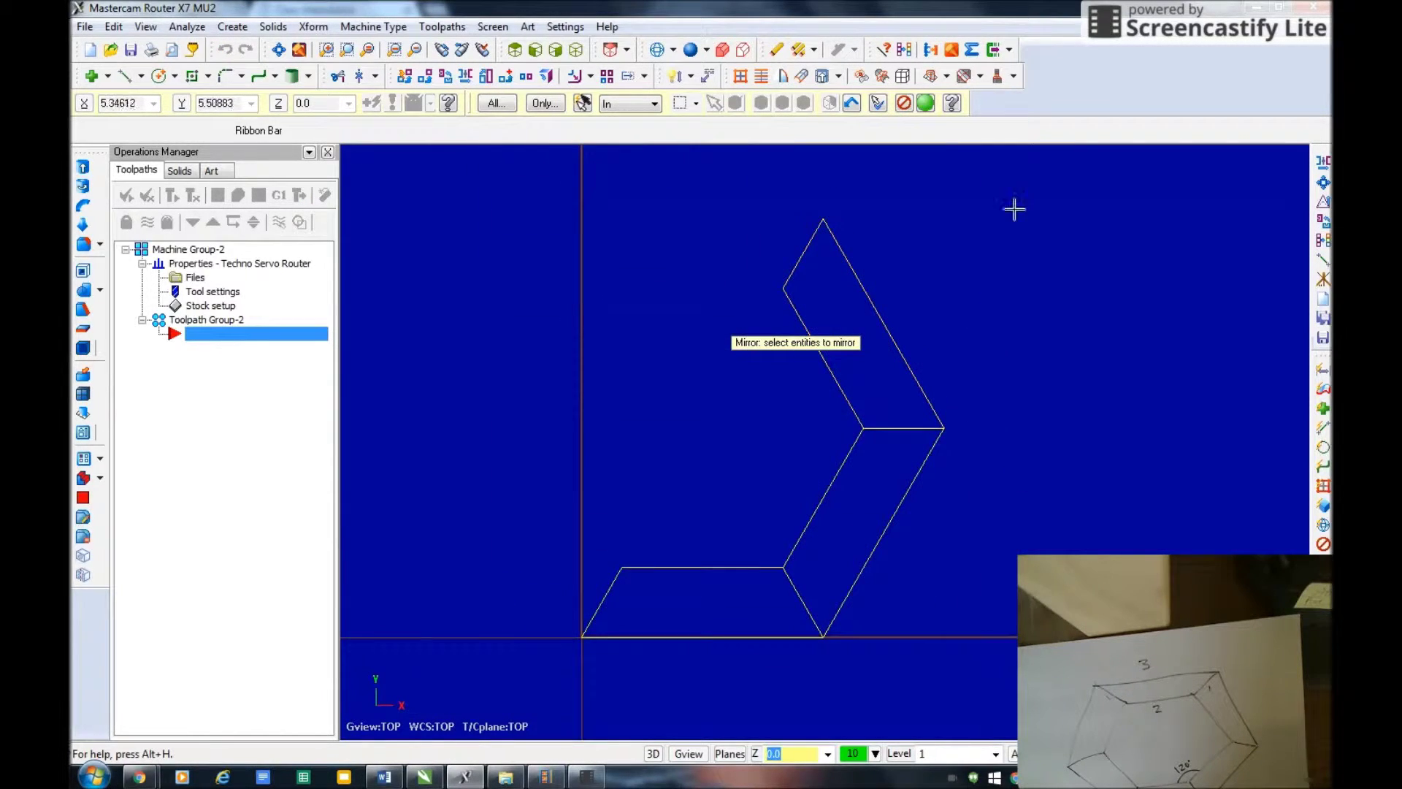
left_click(925, 104)
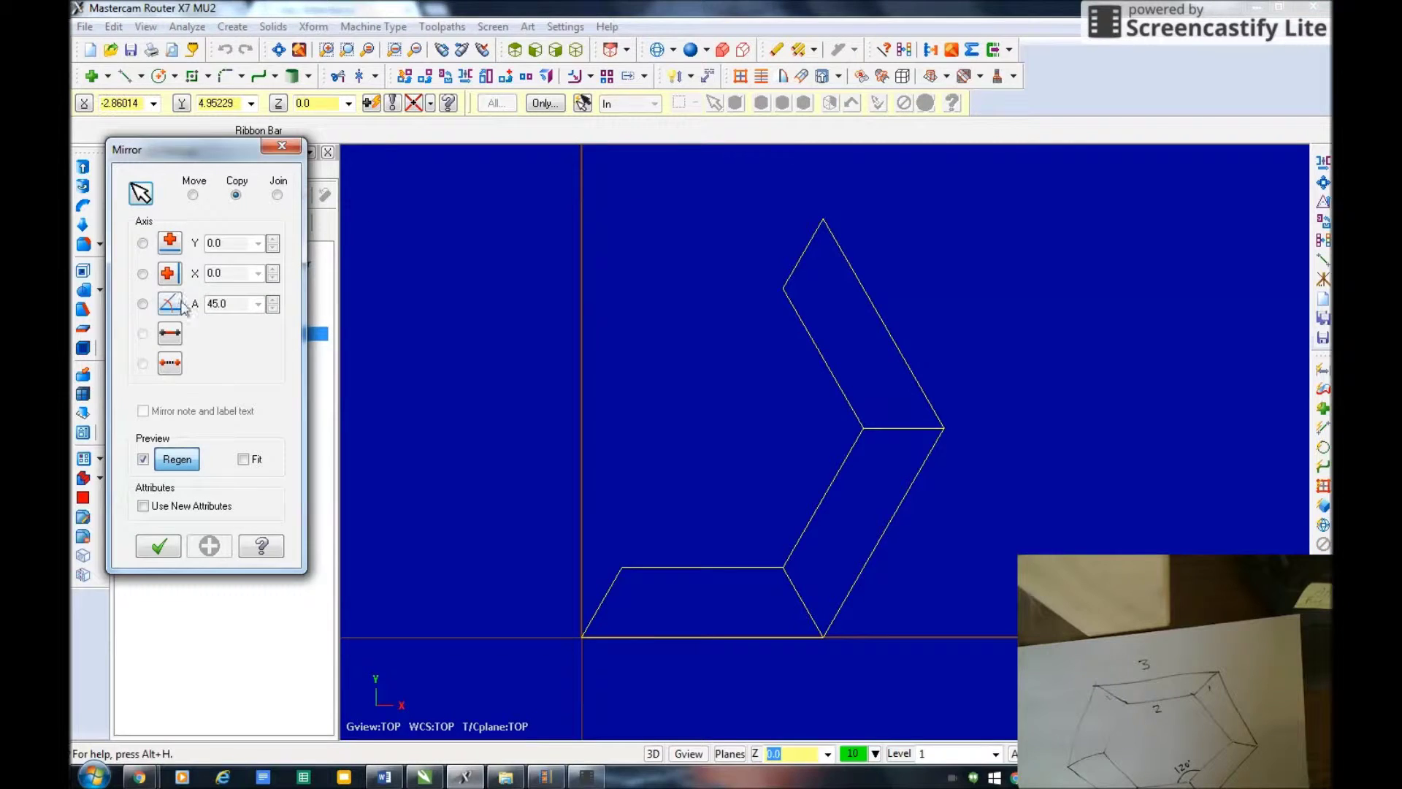
left_click(162, 334)
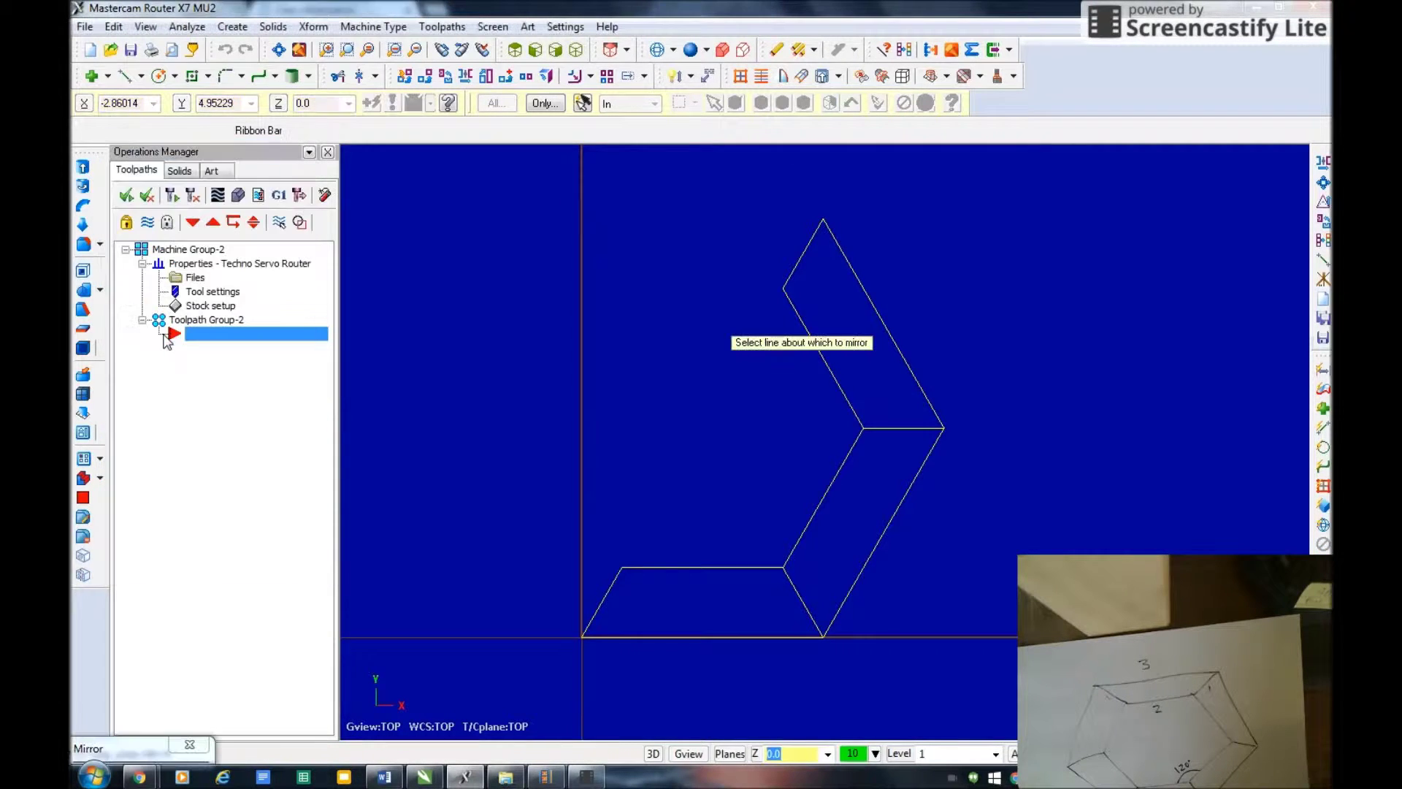
left_click(609, 590)
left_click(148, 545)
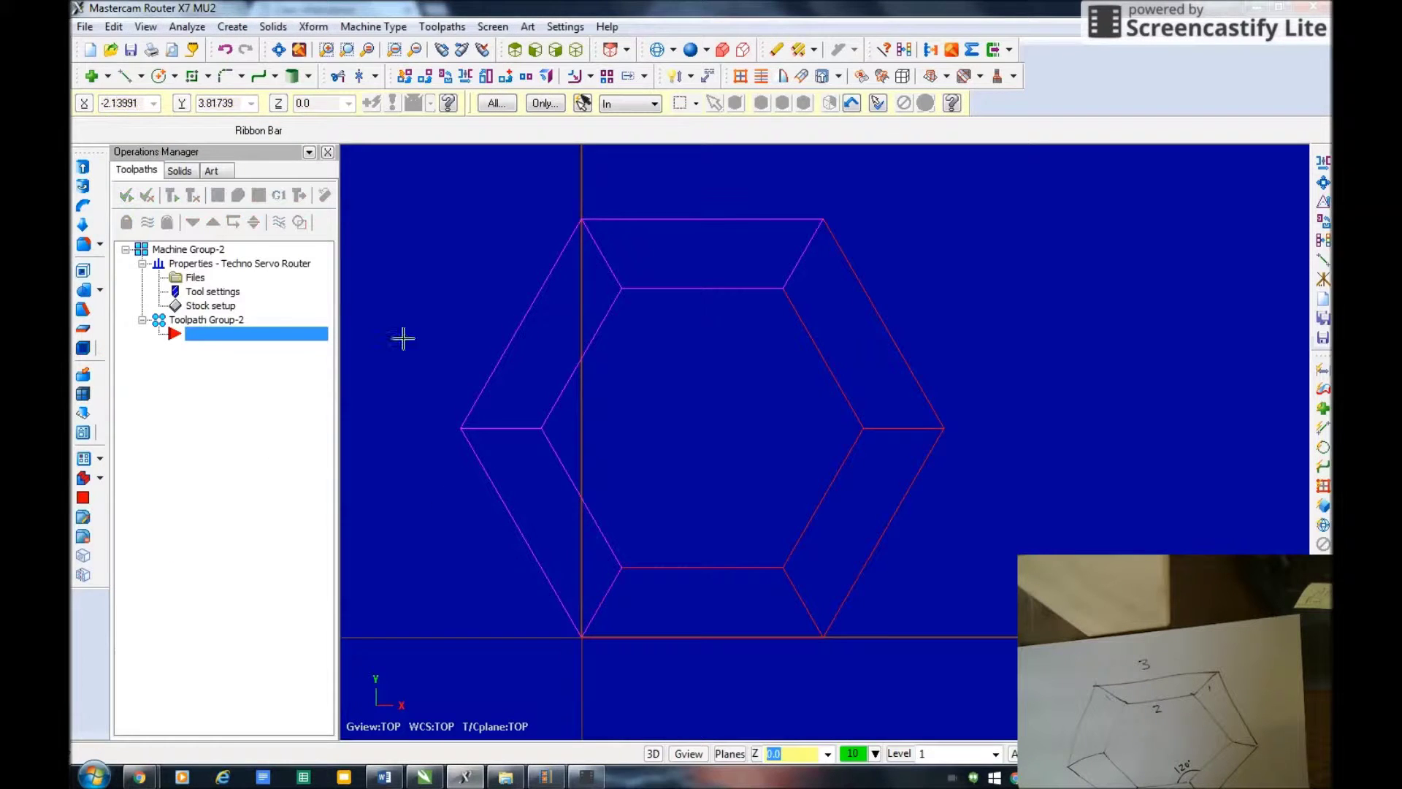
left_click(903, 51)
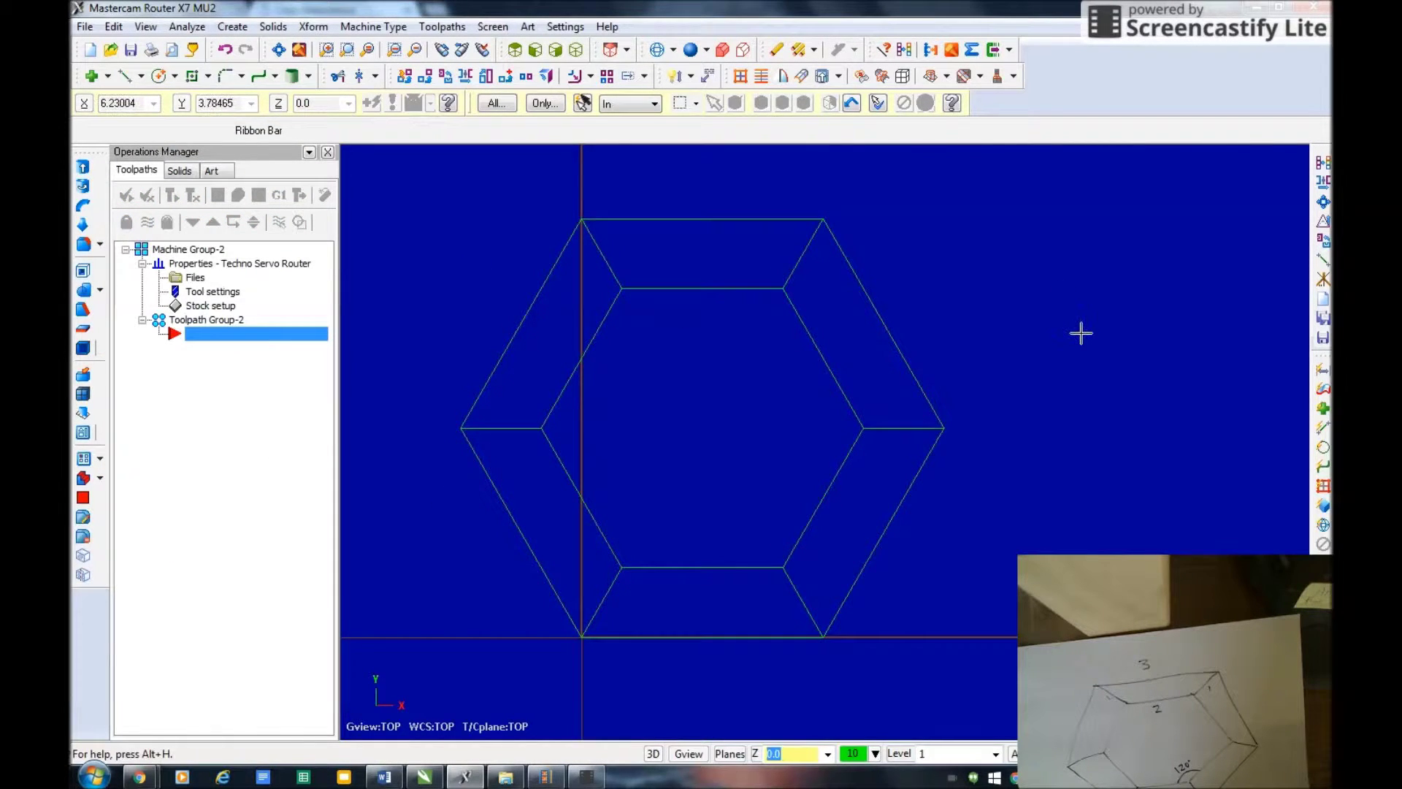
- Zoom out to show the whole hexagon frame and bring up the Xform menu
scroll(1081, 334, "down", 2)
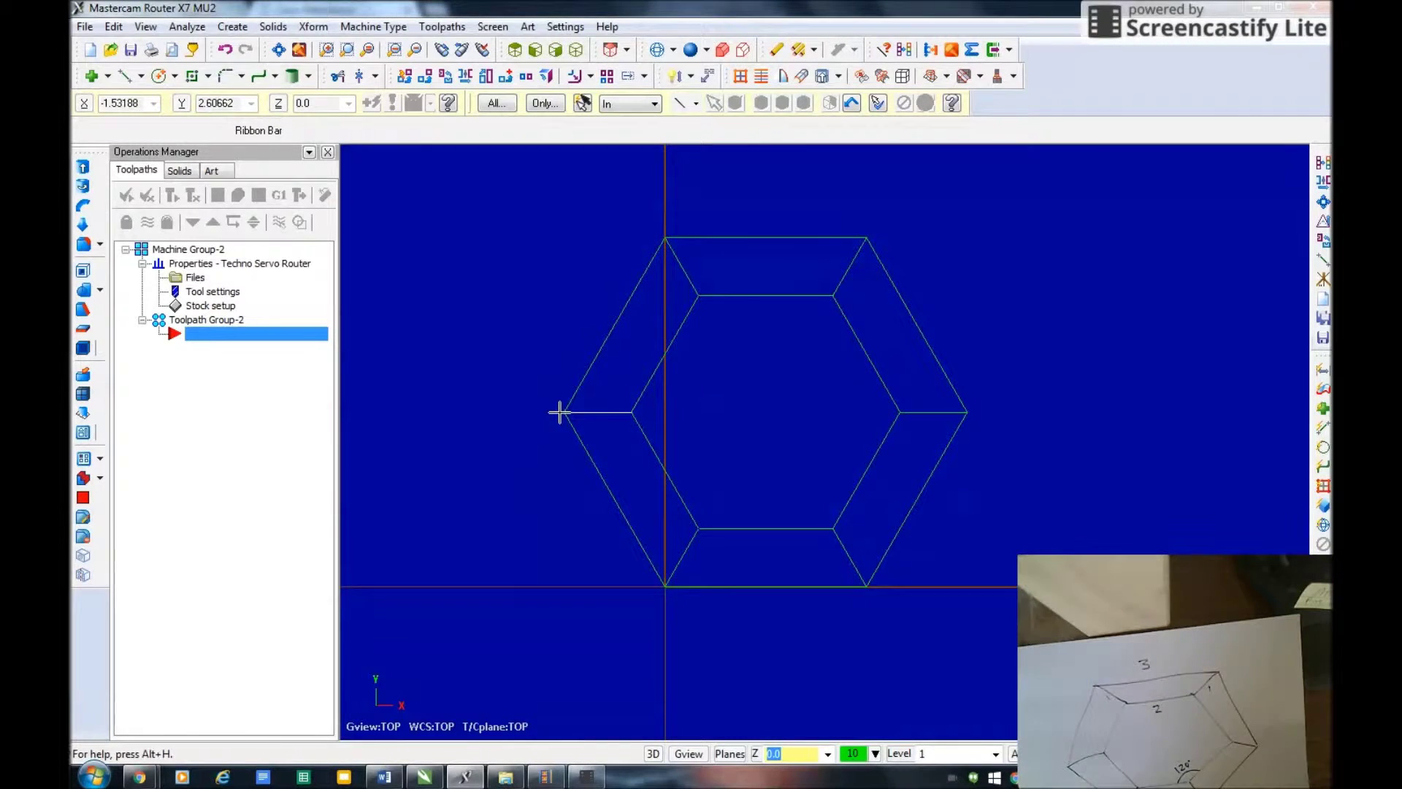
scroll(461, 490, "down", 1)
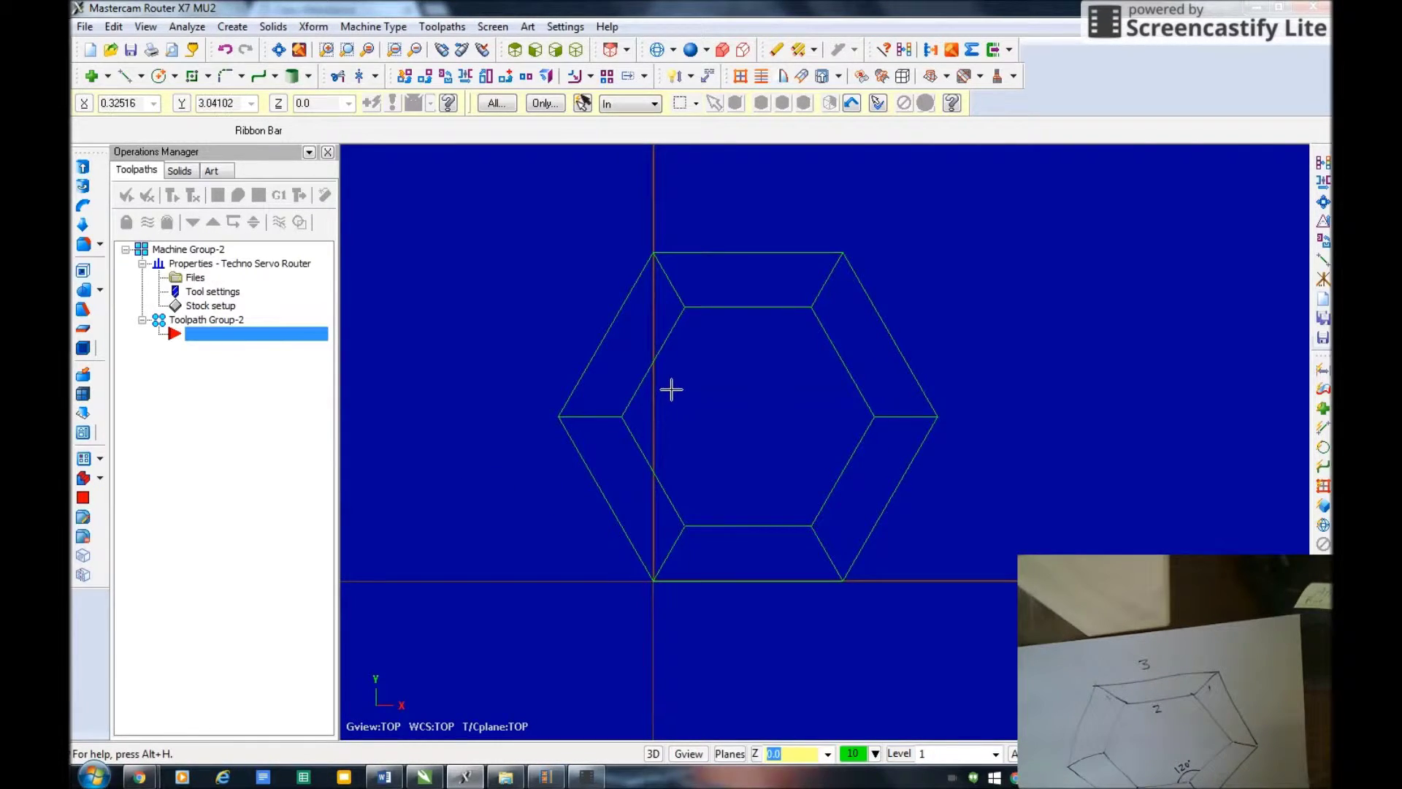
left_click(314, 27)
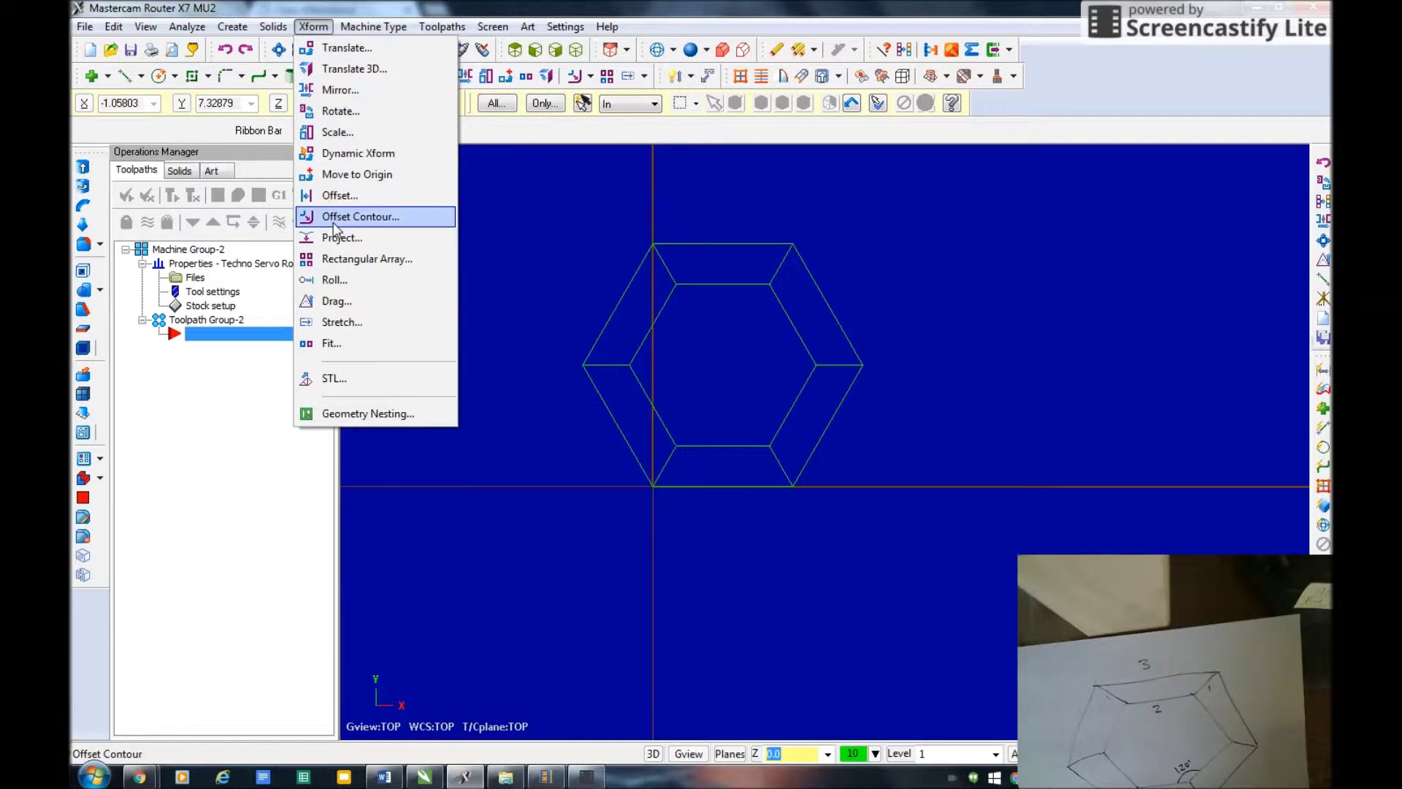
- Rotate the entire hexagon frame 90 degrees in Move mode and fit it to the view
left_click(340, 111)
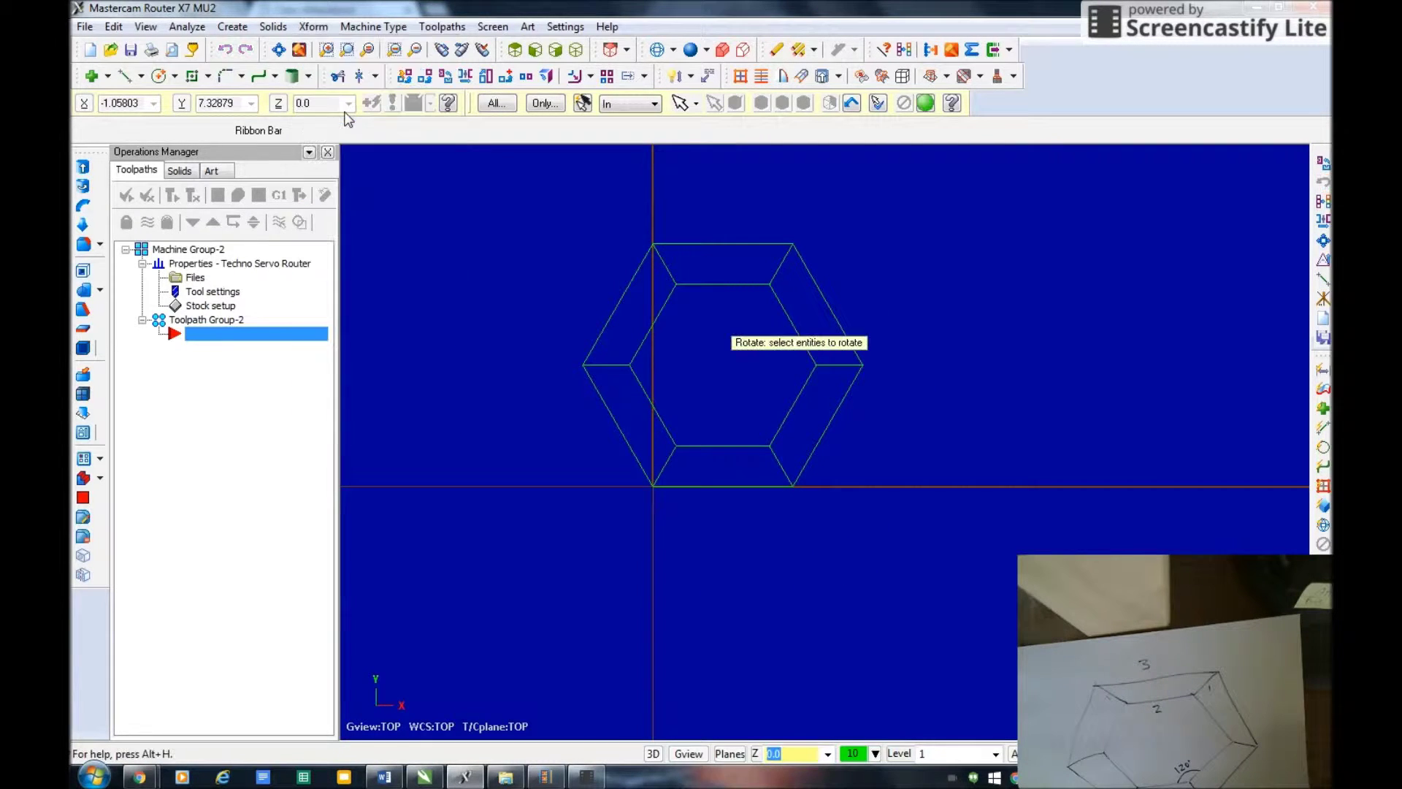
left_click_drag(513, 200, 883, 546)
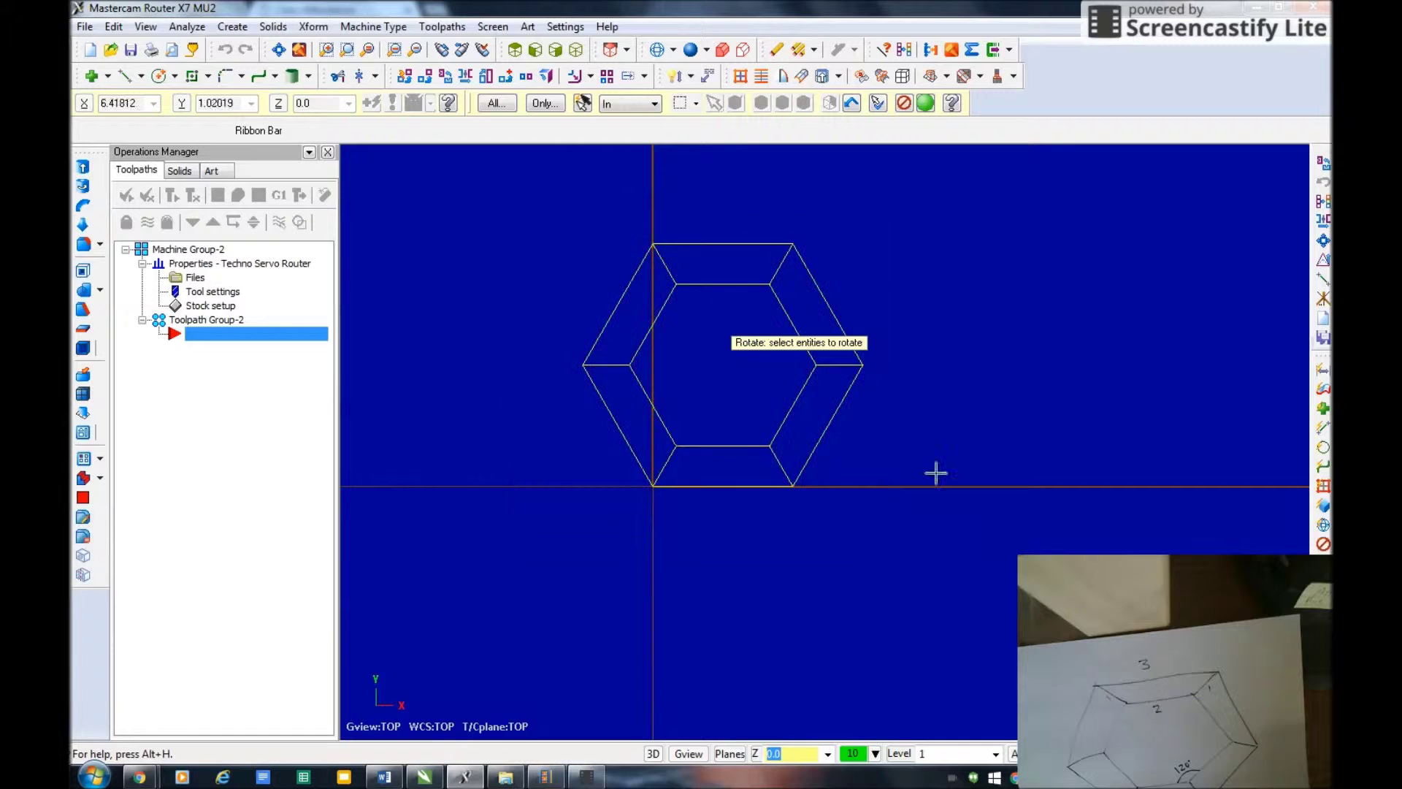
left_click(926, 104)
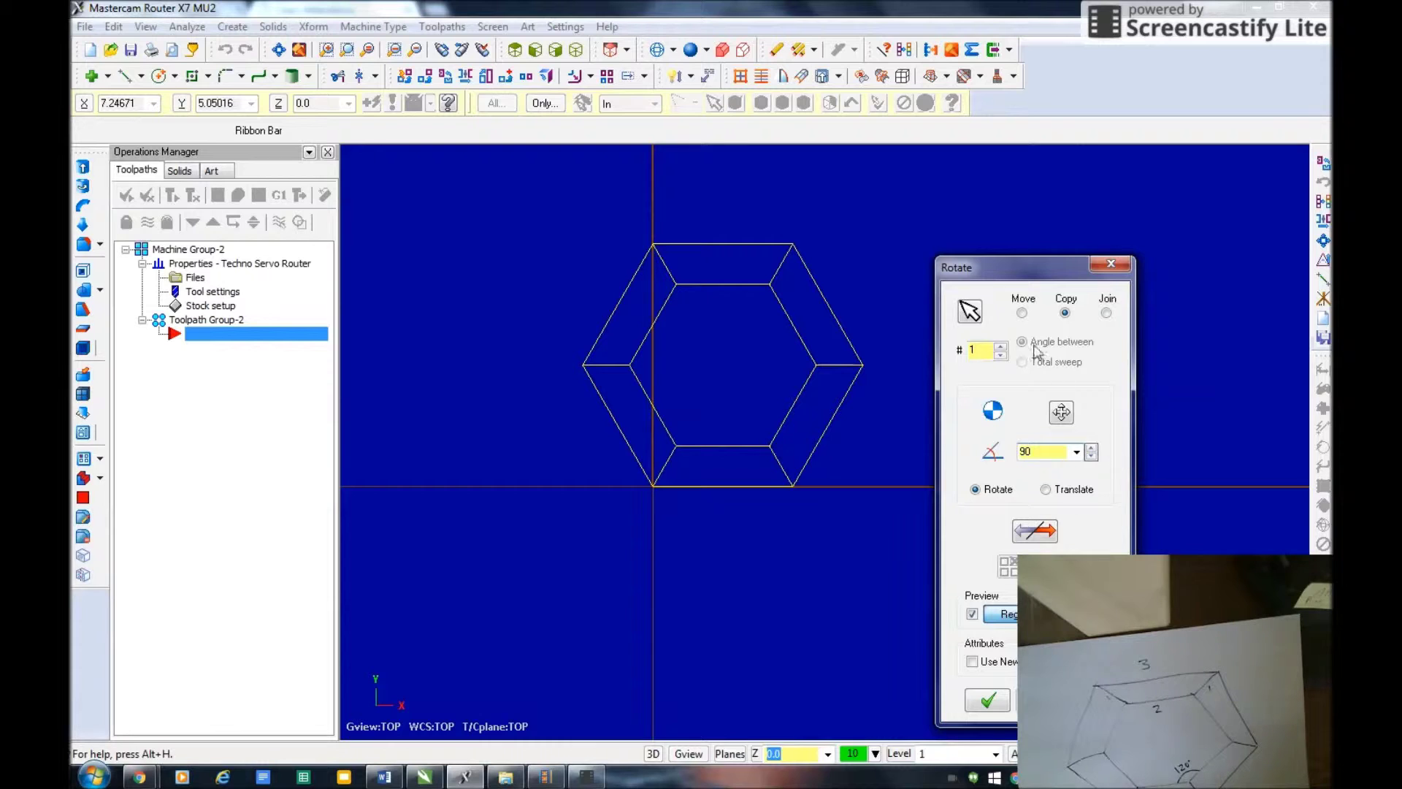
left_click(1022, 313)
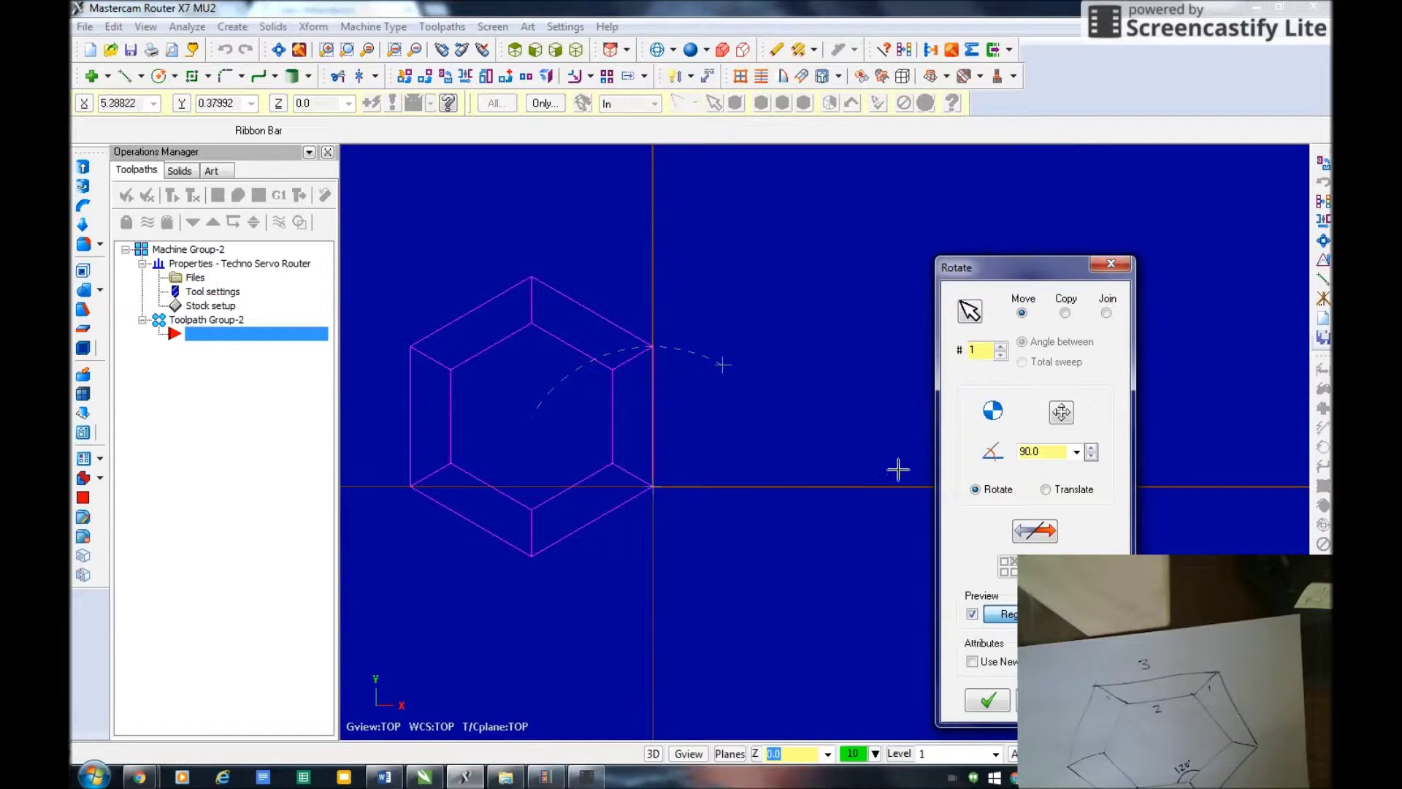
left_click(986, 702)
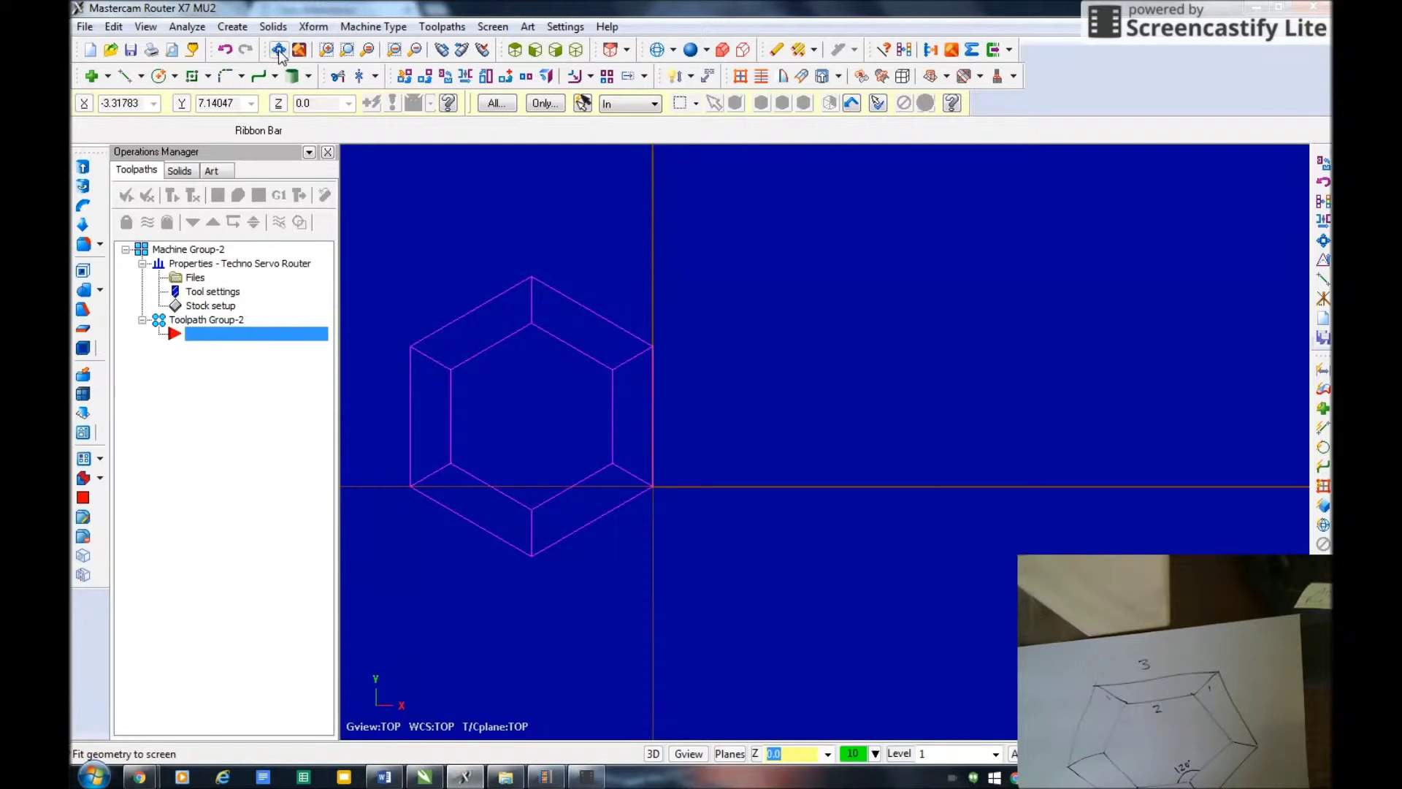
left_click(321, 49)
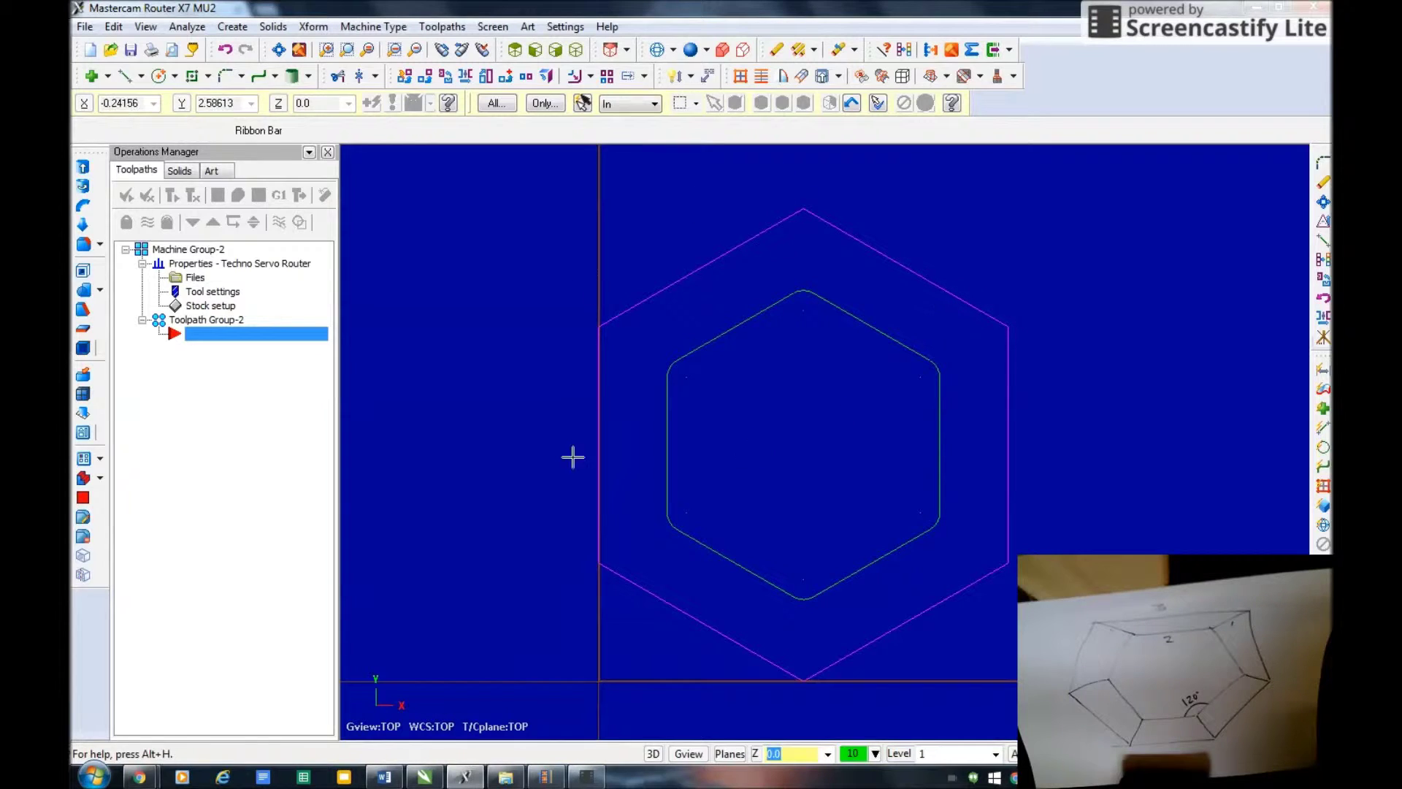
- Open the Toolpaths menu to pick a toolpath type
left_click(442, 29)
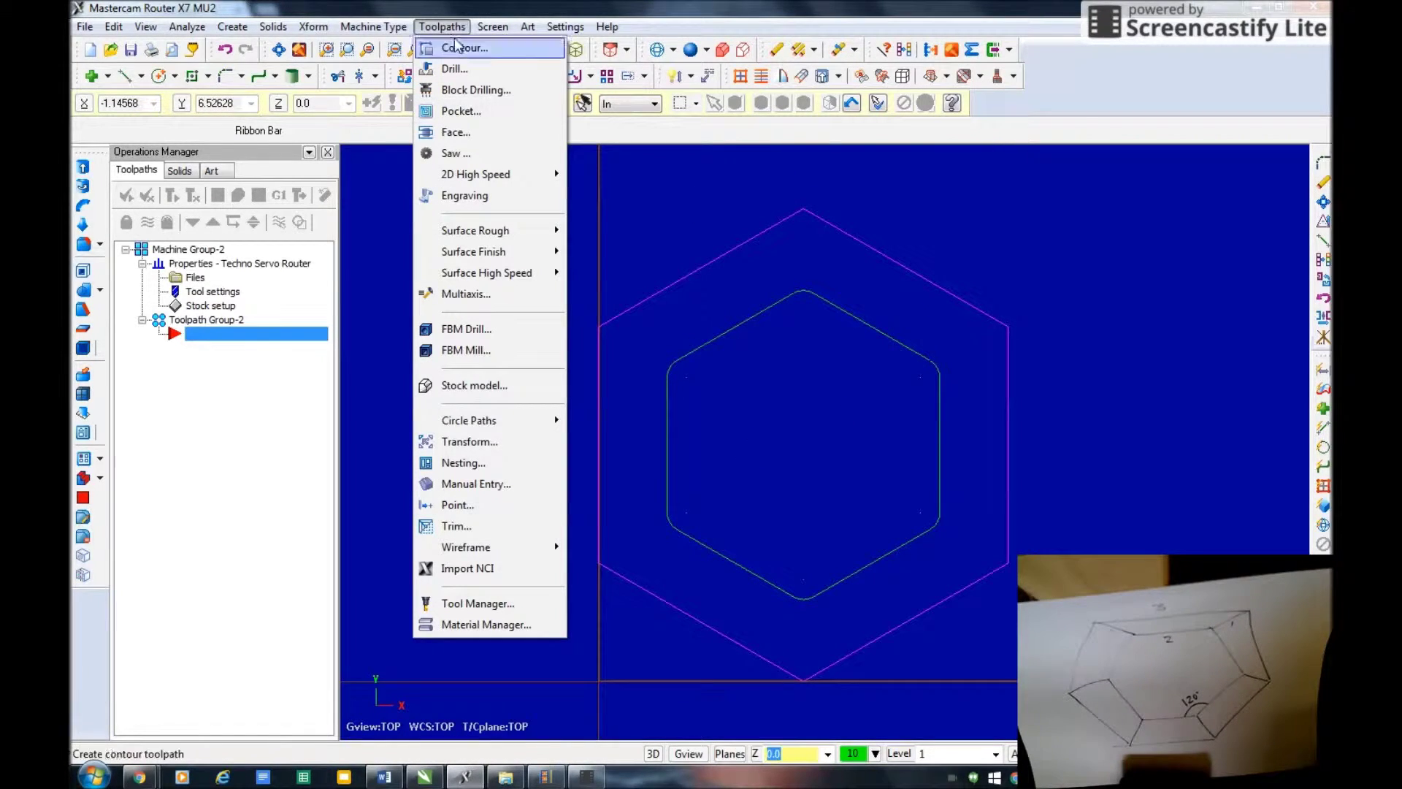
- Start a pocket toolpath on the inner hexagon, keeping the default NC file name
left_click(464, 112)
left_click(206, 244)
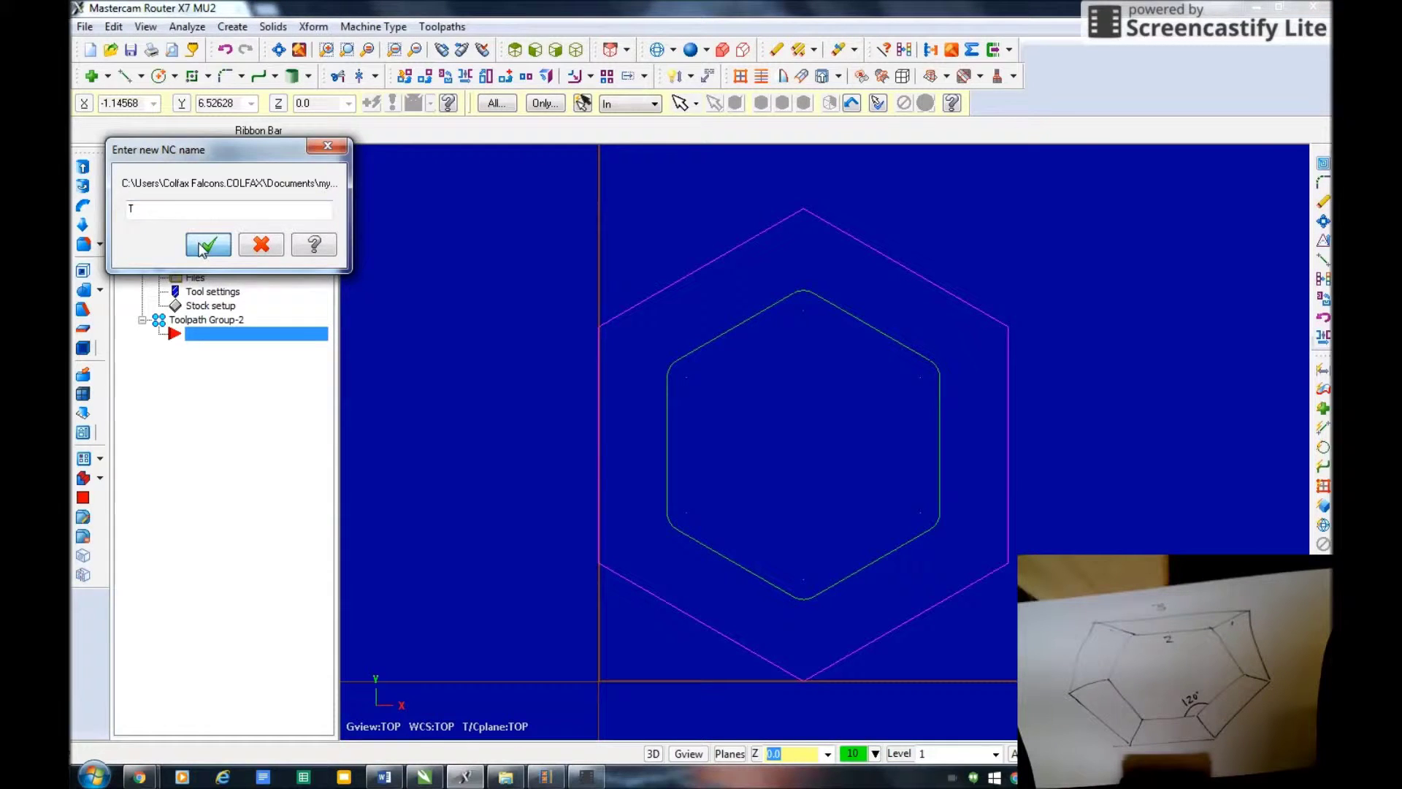
left_click(683, 356)
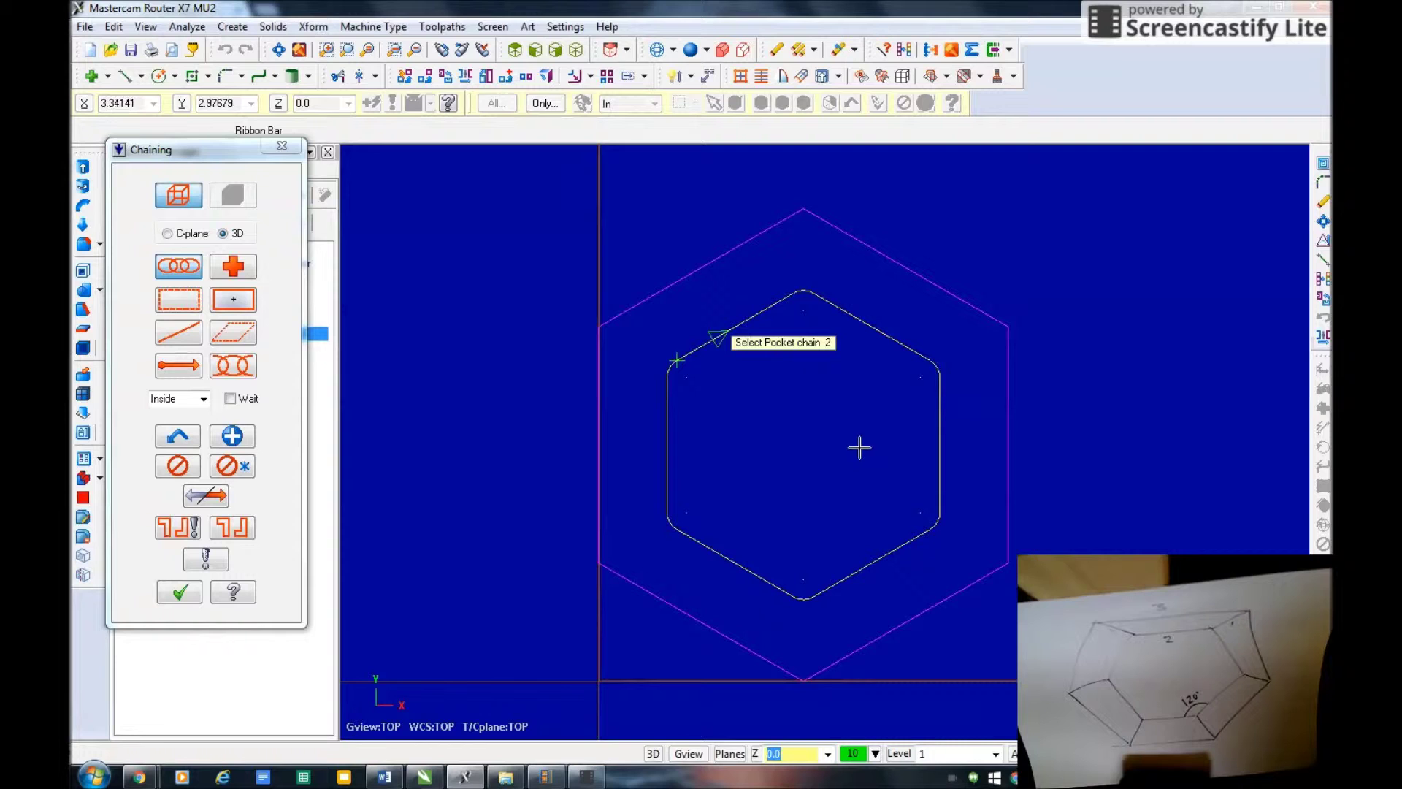
left_click(179, 593)
- Use the 1/4 straight bit with feed rate 100 and plunge rate 50
left_click(241, 246)
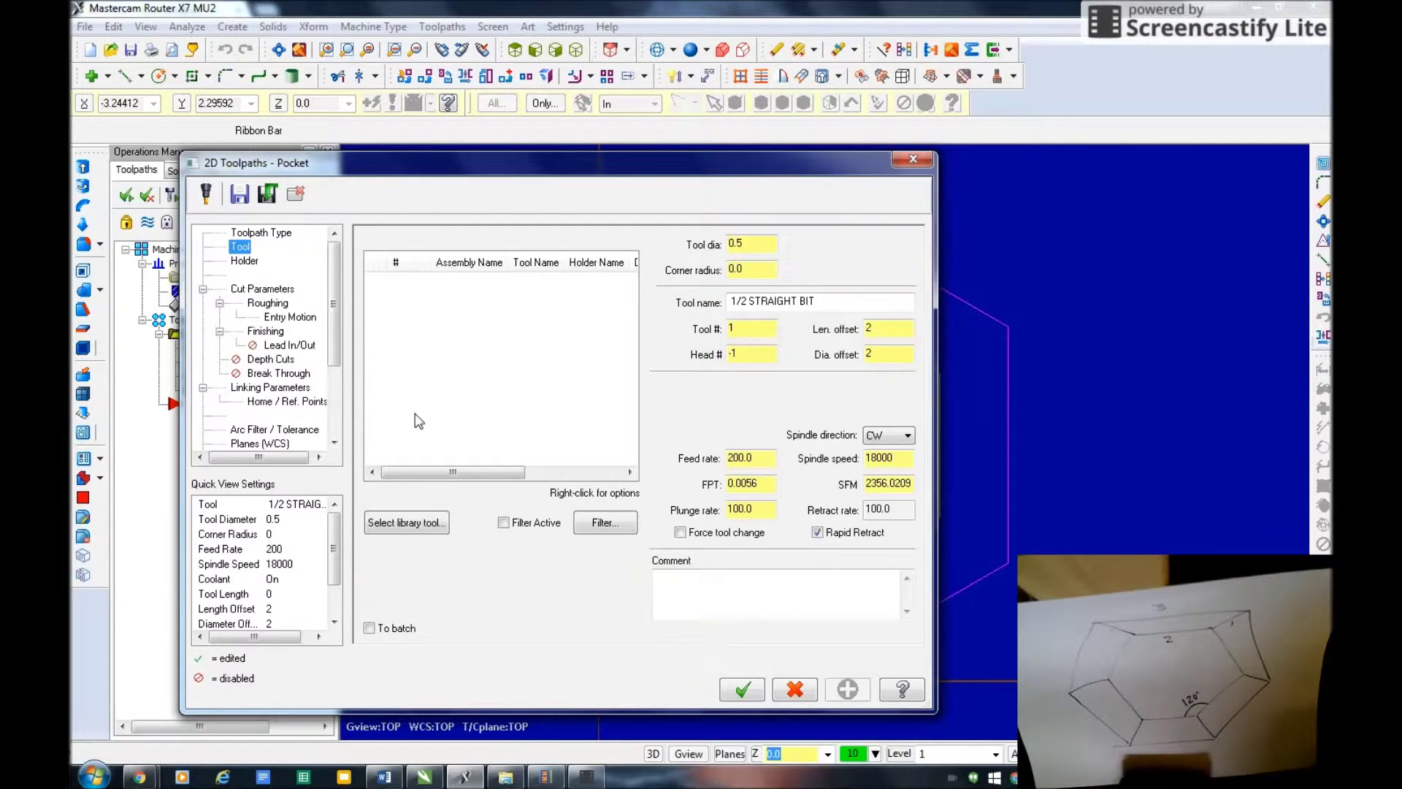
left_click(397, 533)
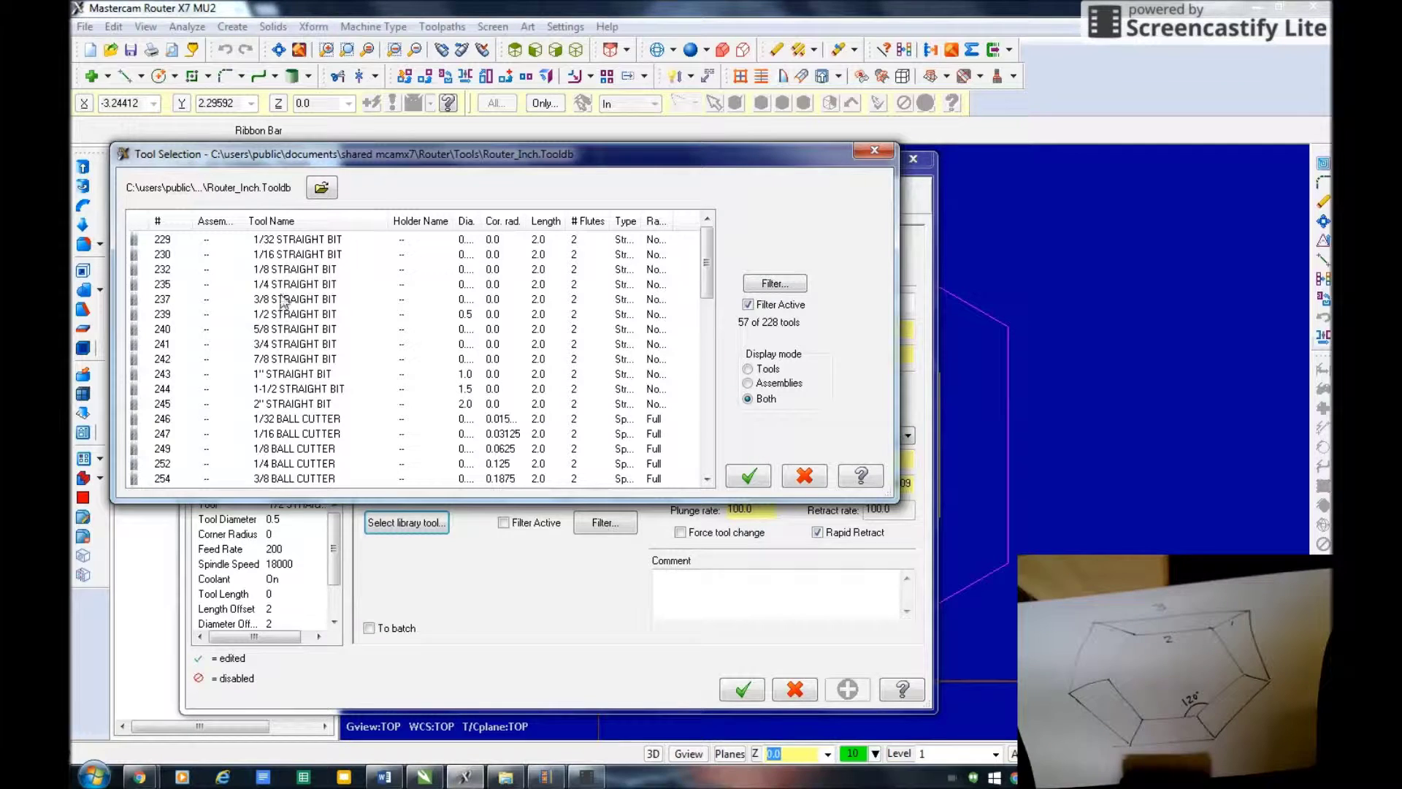
left_click(282, 286)
left_click(749, 477)
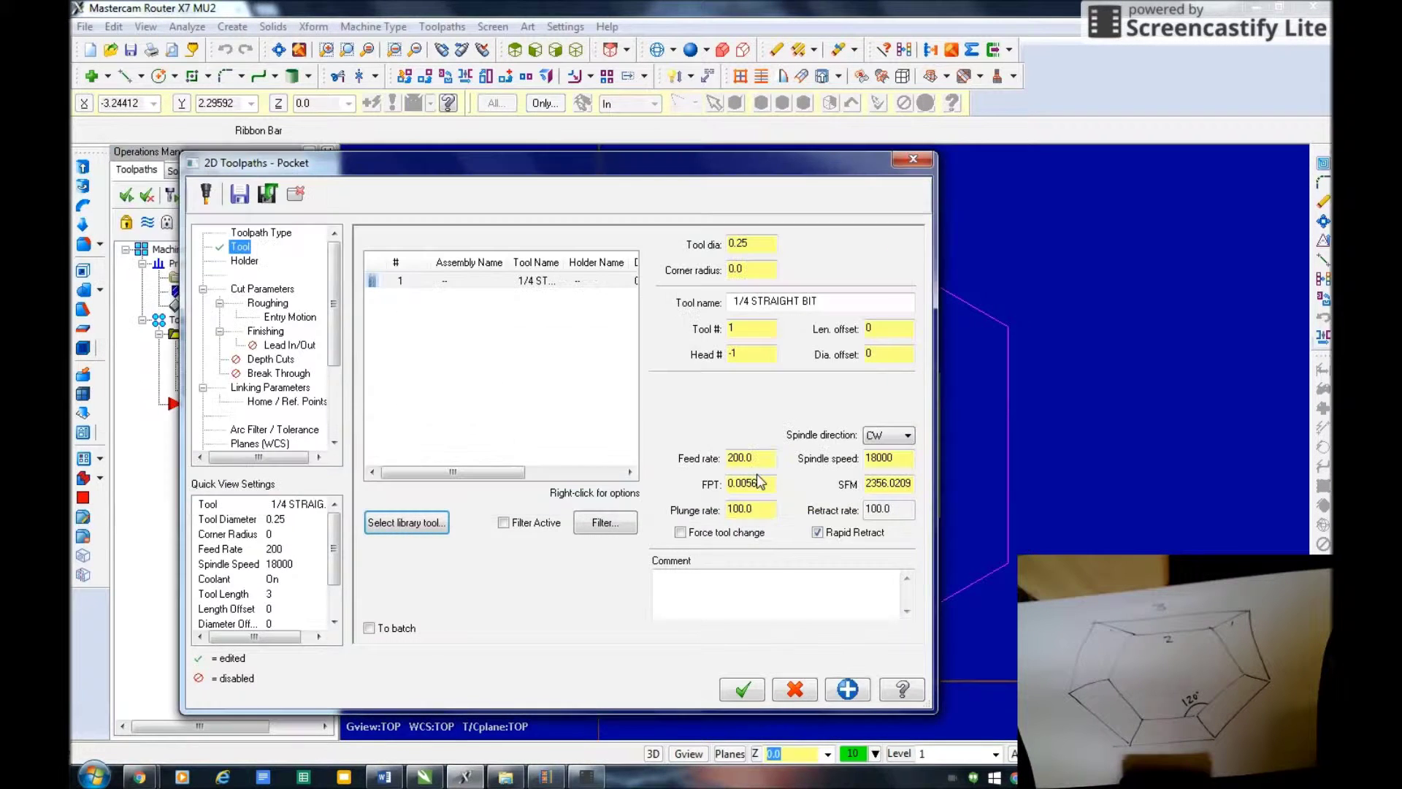
left_click_drag(752, 464, 721, 461)
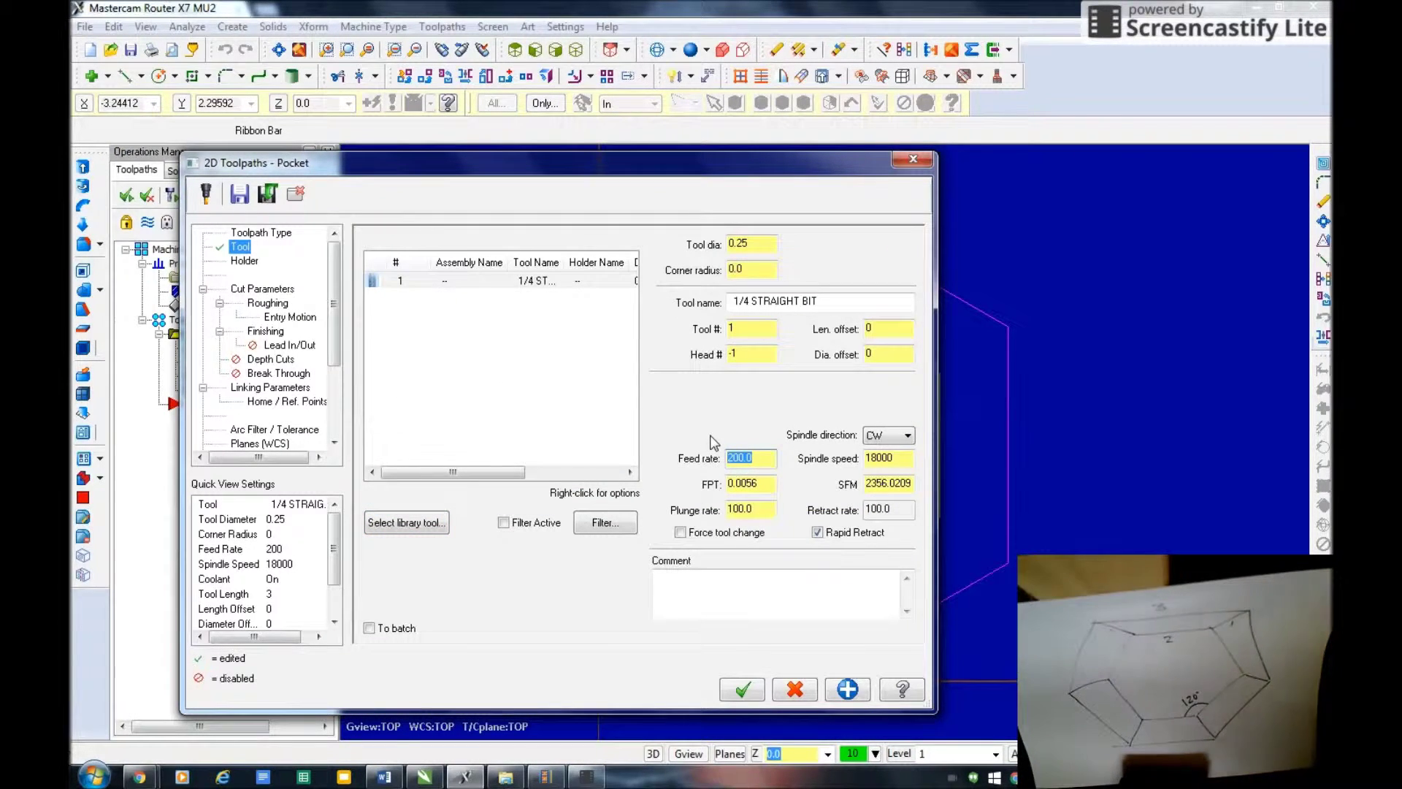
type("100")
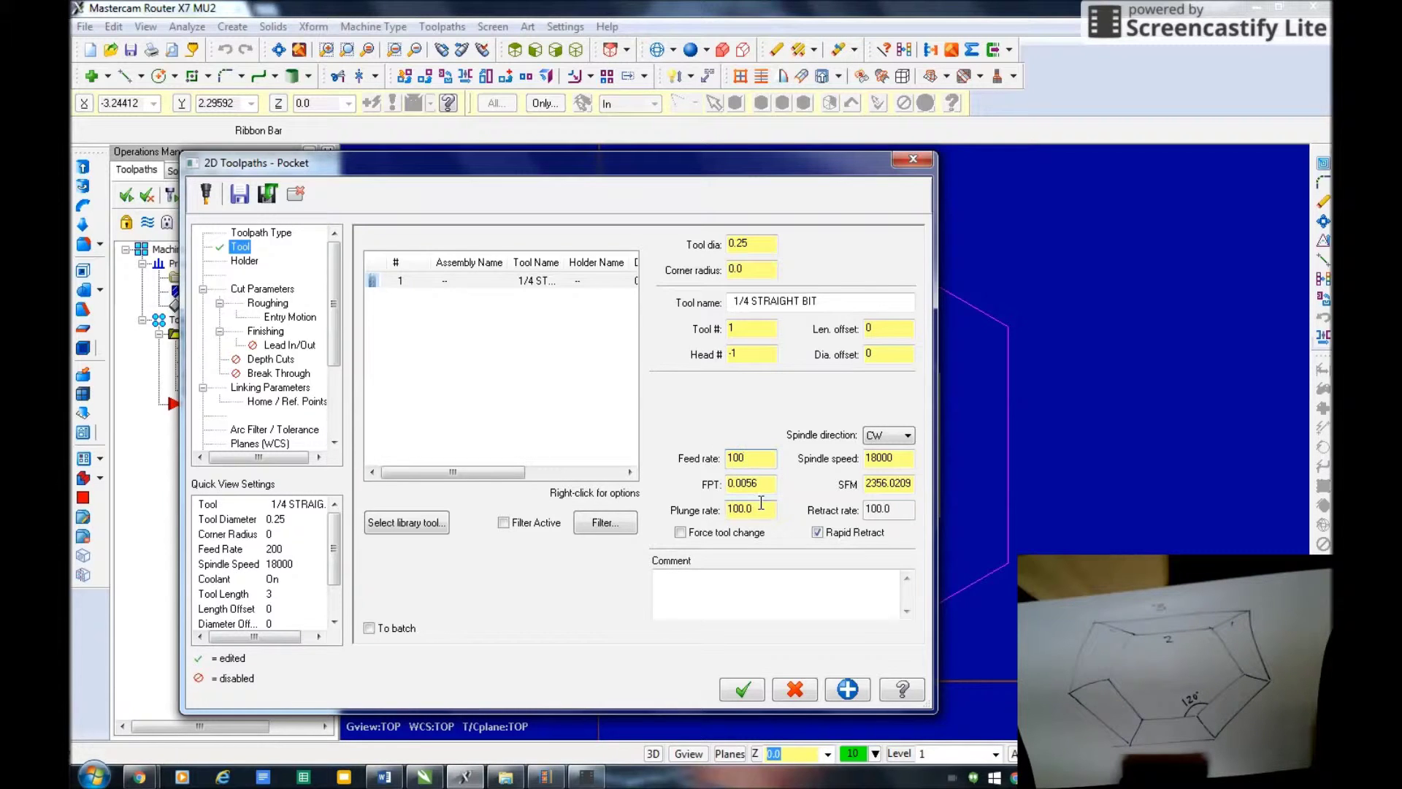
left_click_drag(761, 503, 725, 504)
type("50")
key("Tab")
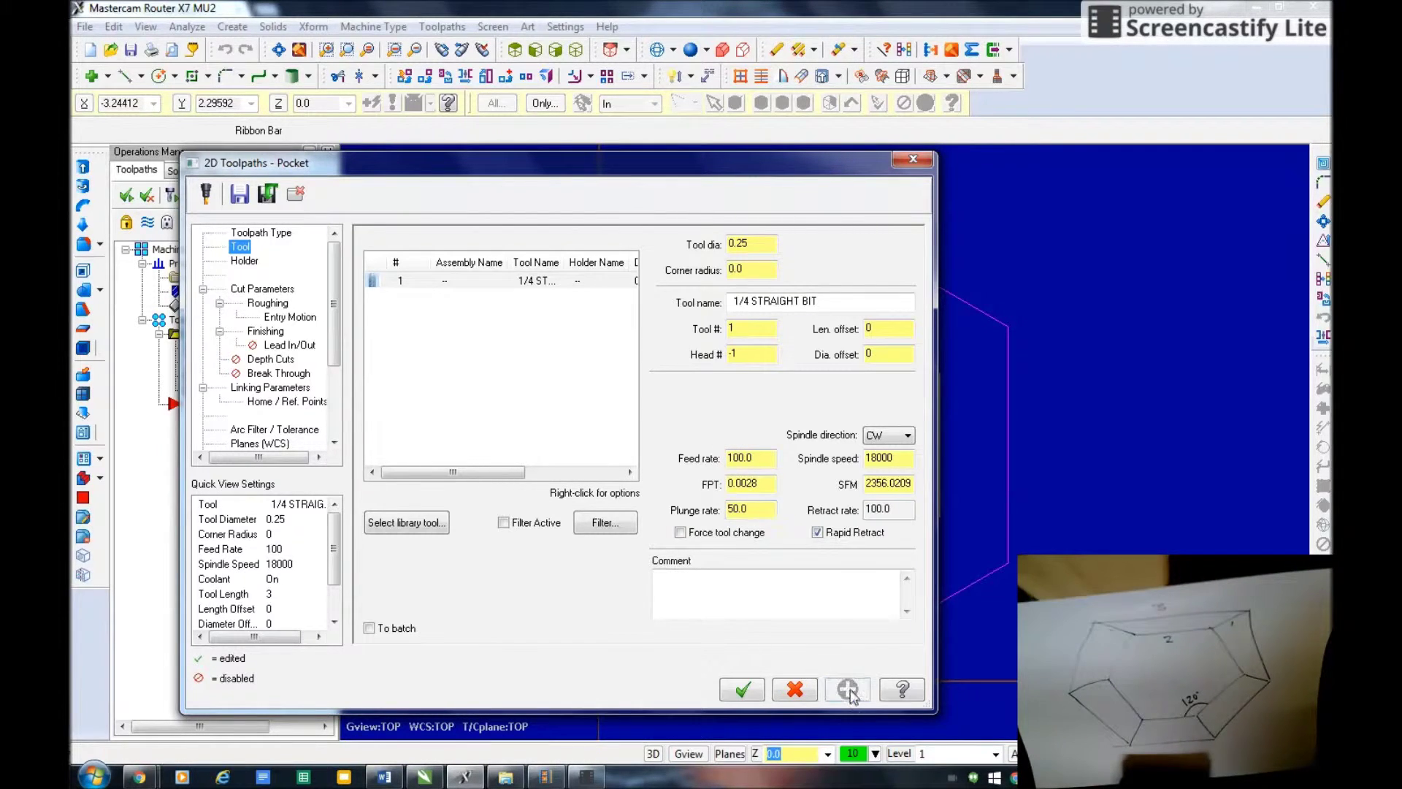
- Set the pocket roughing method to Parallel Spiral
left_click(245, 261)
left_click(256, 290)
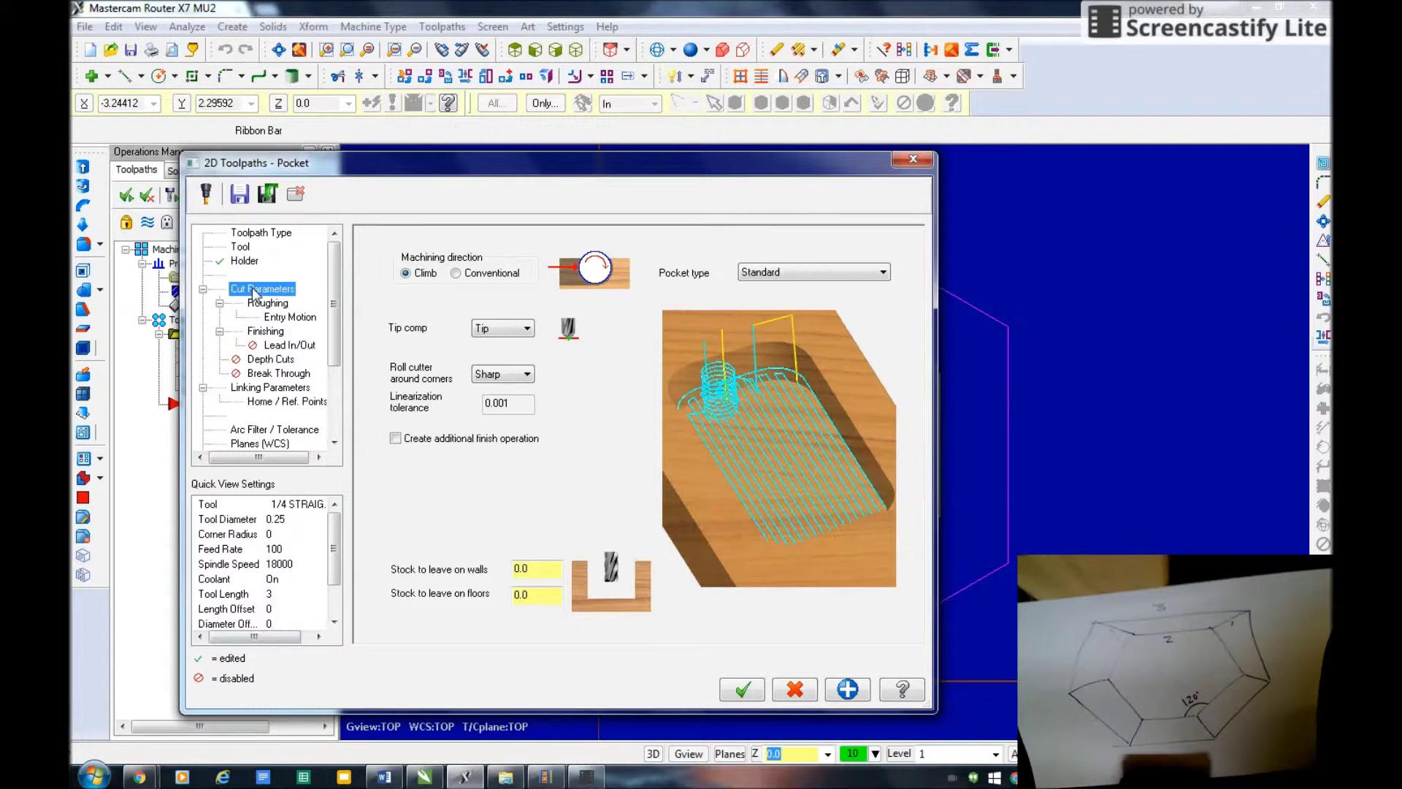
left_click(252, 304)
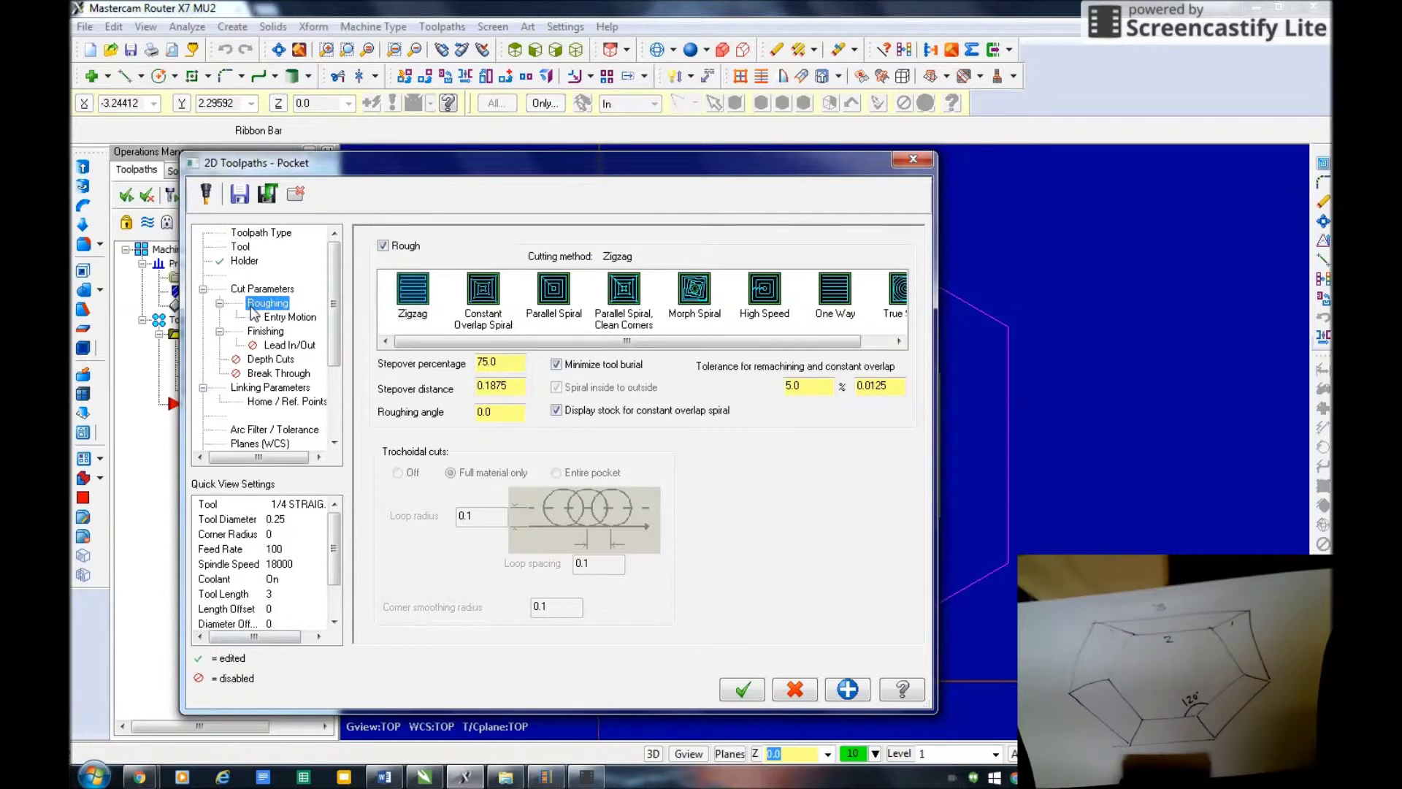
left_click(551, 292)
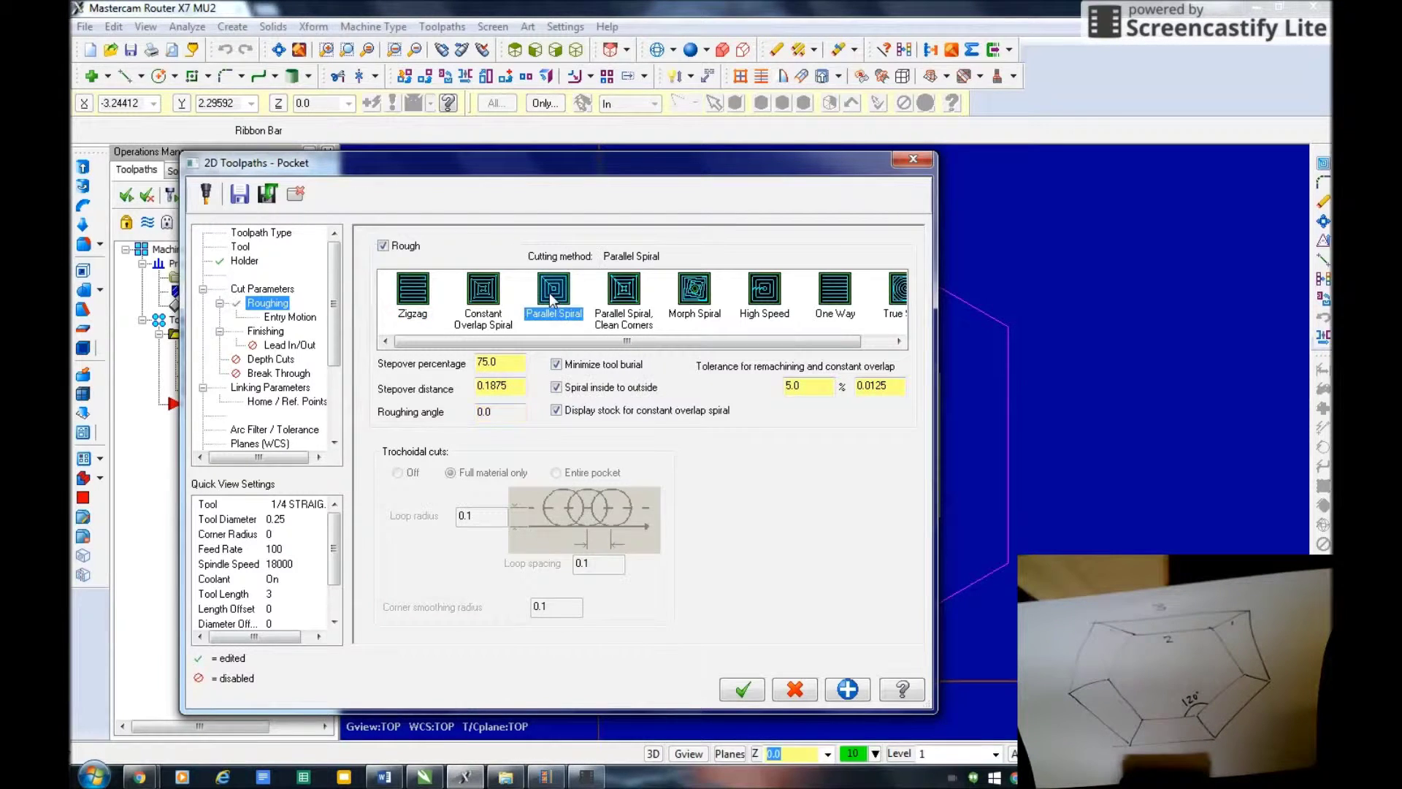
- Set an absolute cutting depth of -0.2 and generate the pocket toolpath
left_click(277, 318)
left_click(266, 332)
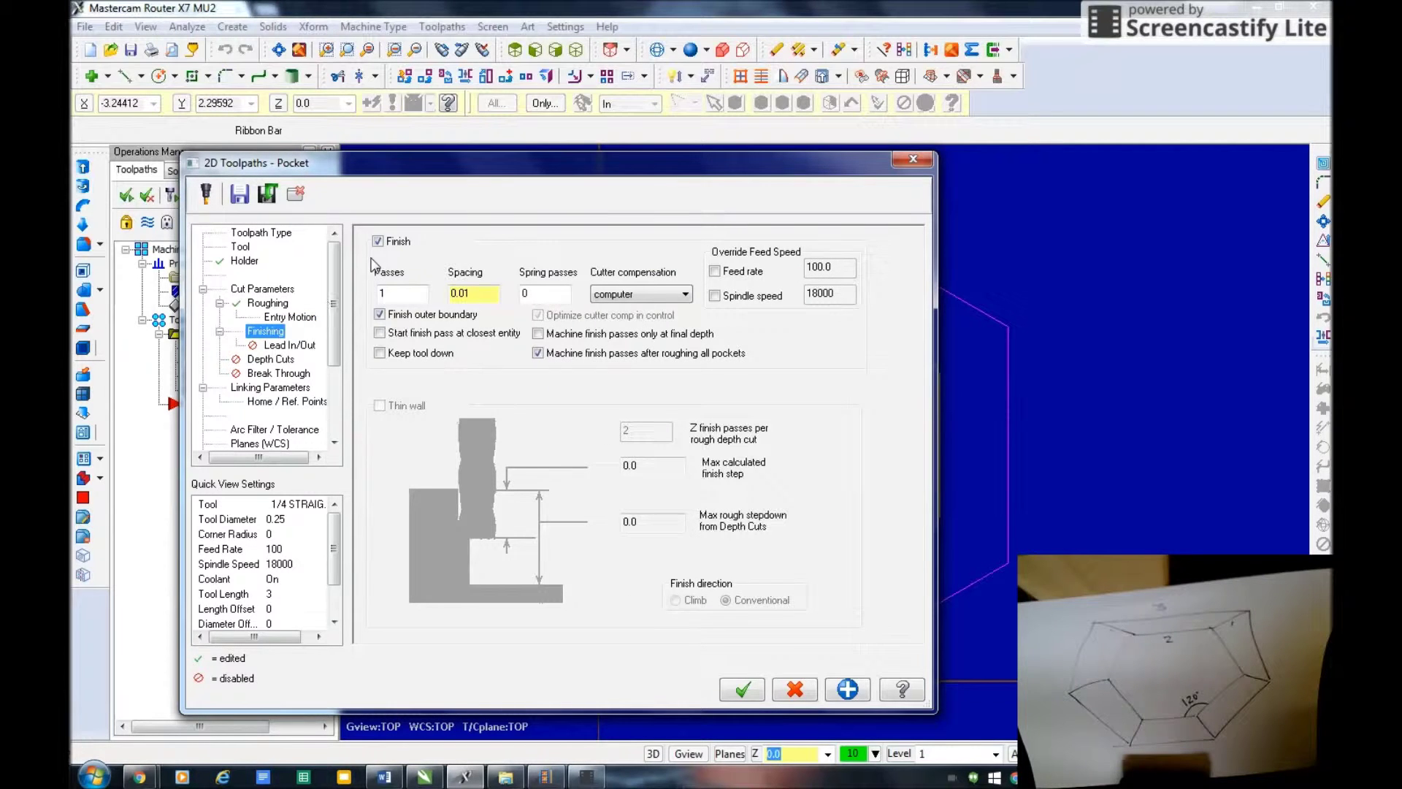
left_click(285, 348)
left_click(281, 361)
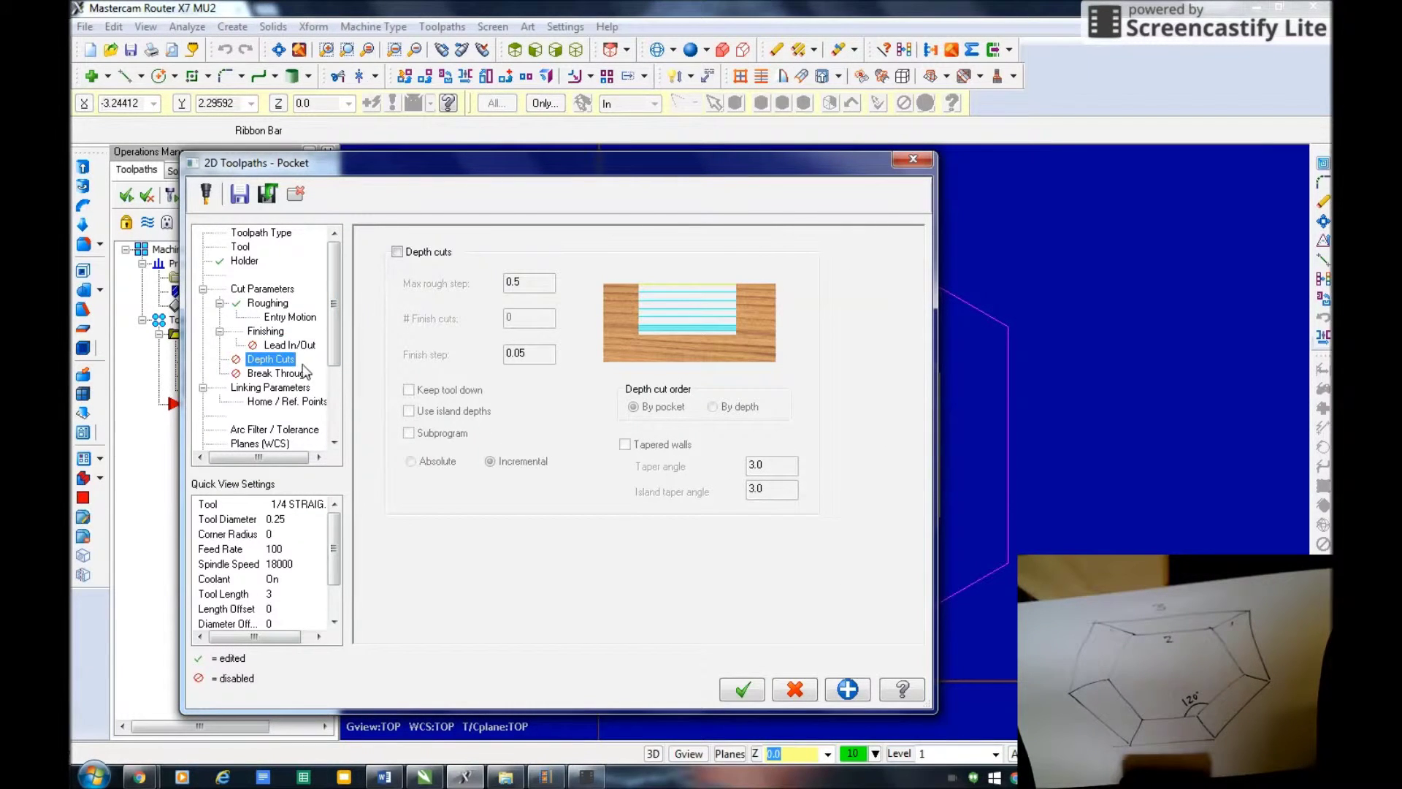
left_click(274, 375)
left_click(267, 390)
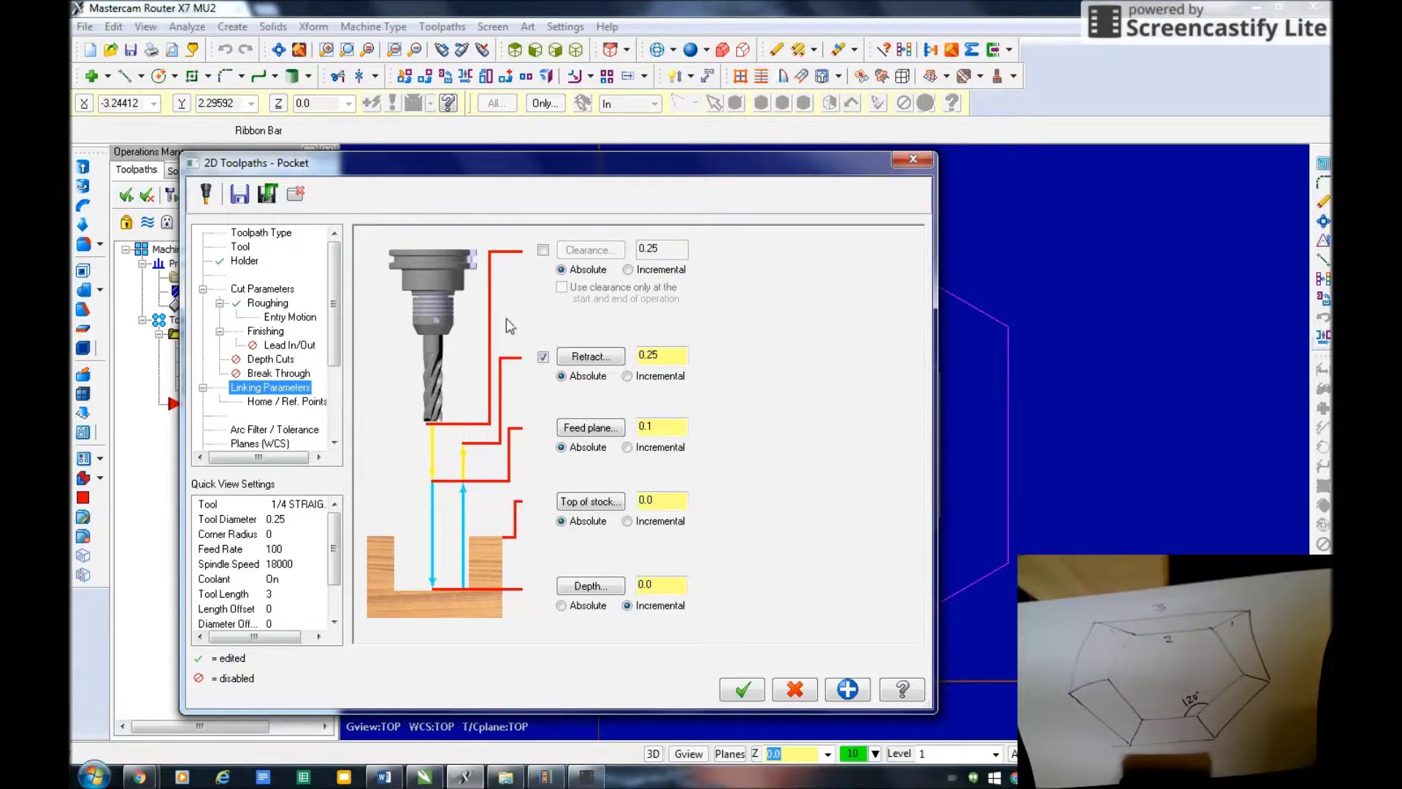
left_click(561, 605)
type("-3.")
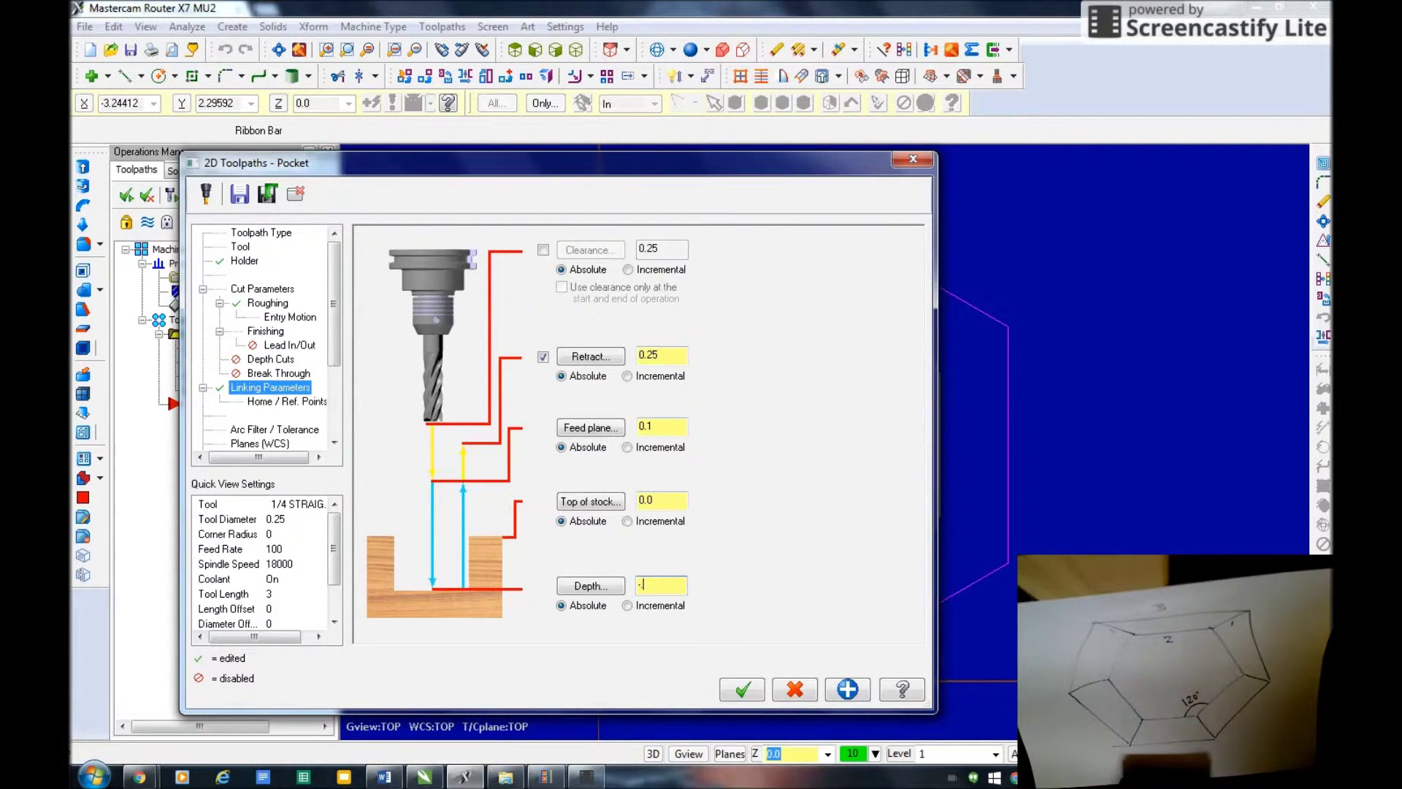
type("2")
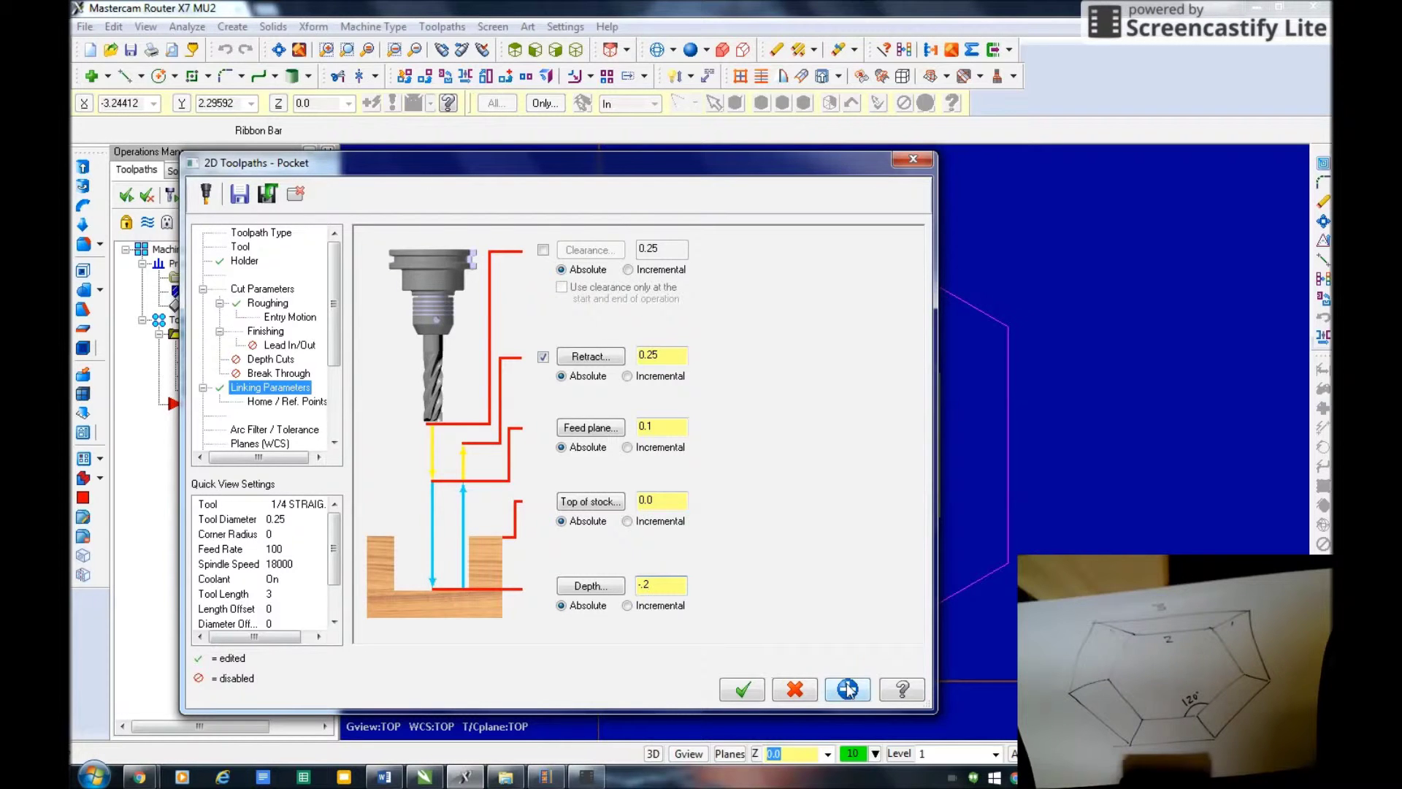
left_click(742, 689)
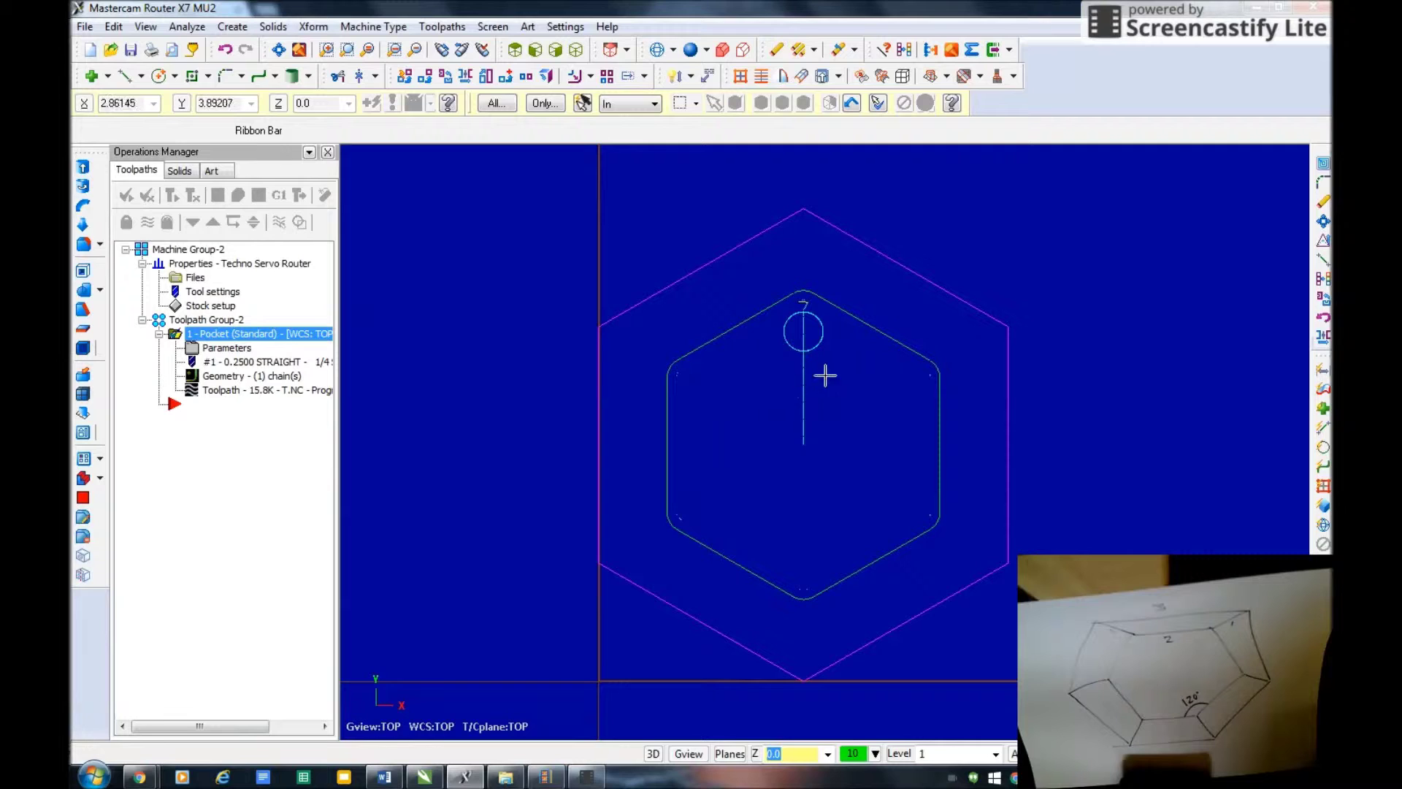
- Start a contour toolpath chained to the outer hexagon
left_click(442, 26)
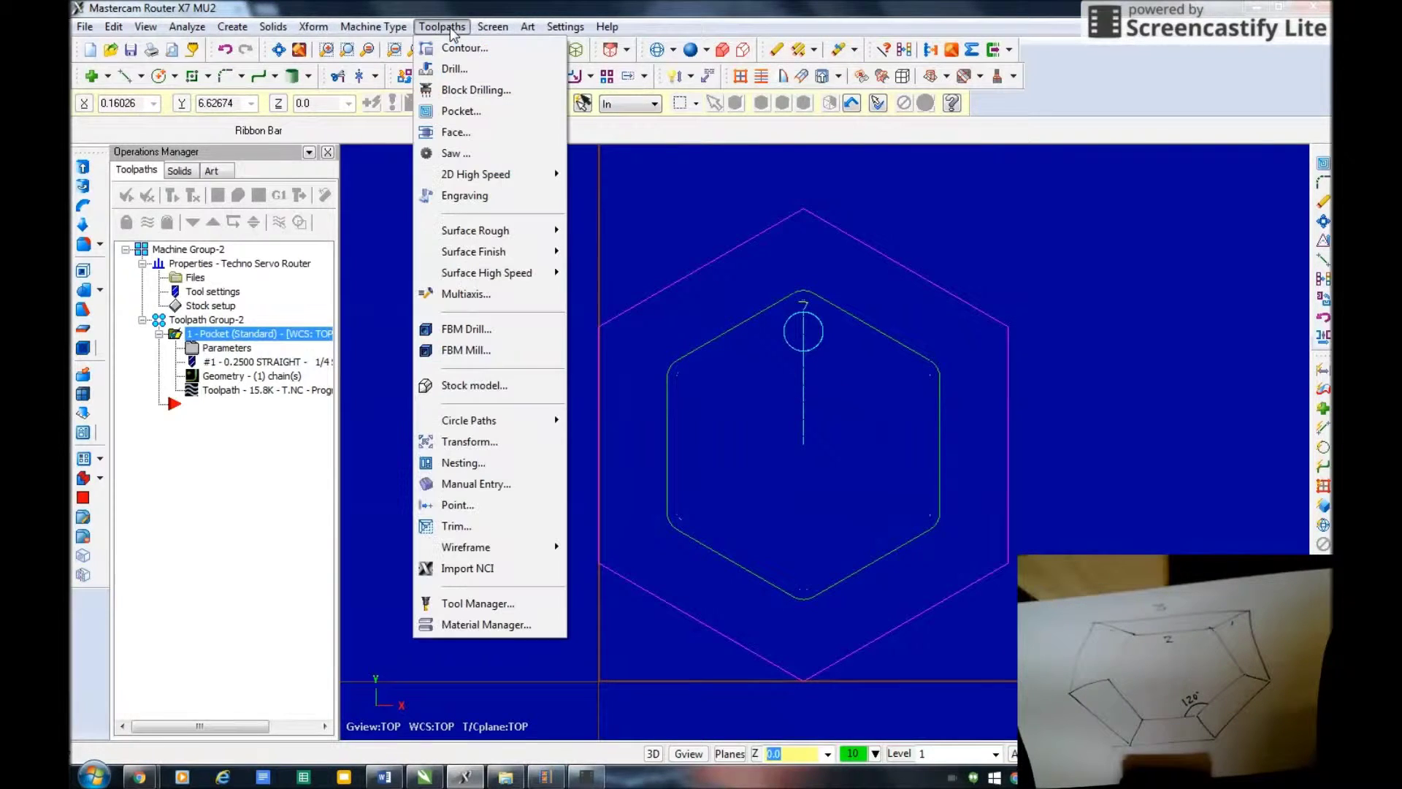
left_click(458, 48)
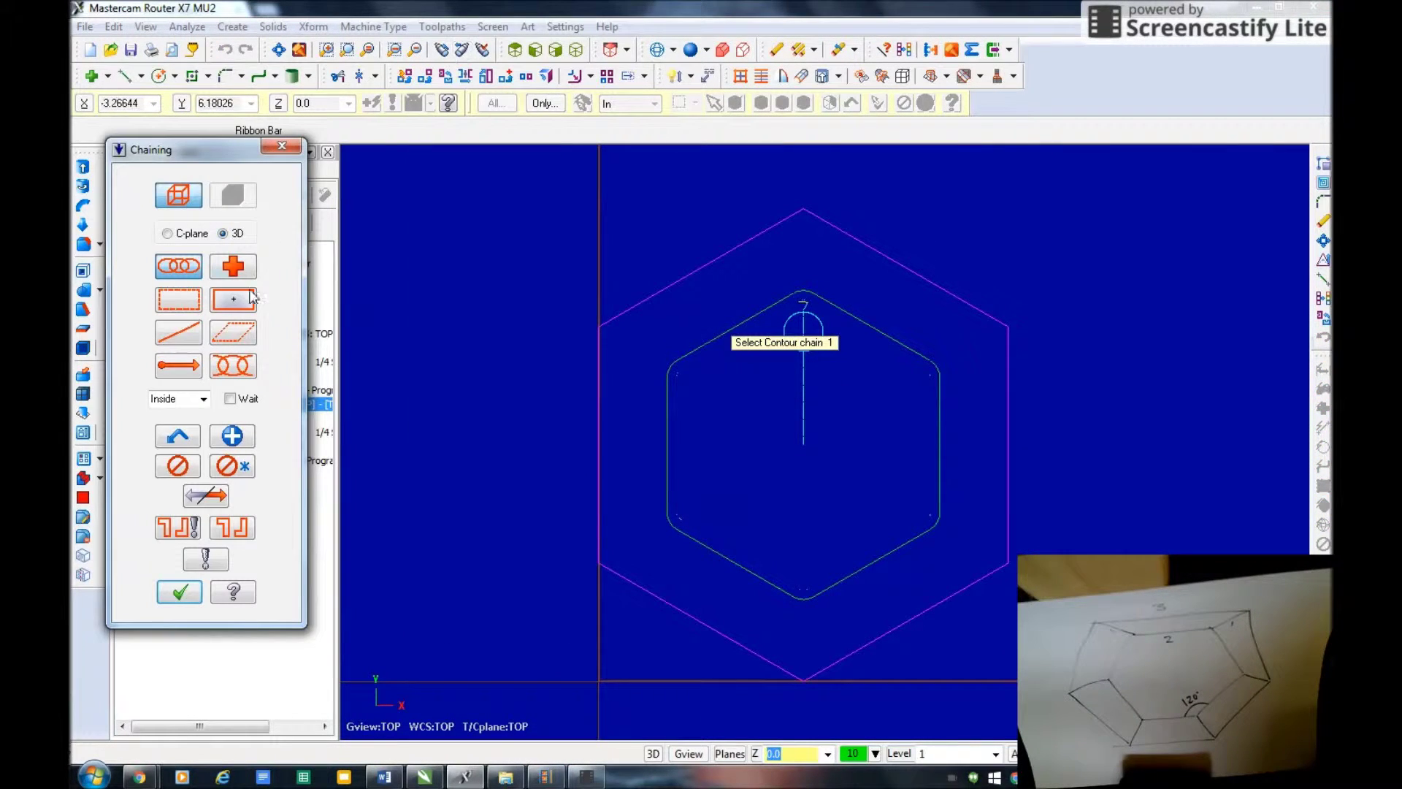
left_click(624, 303)
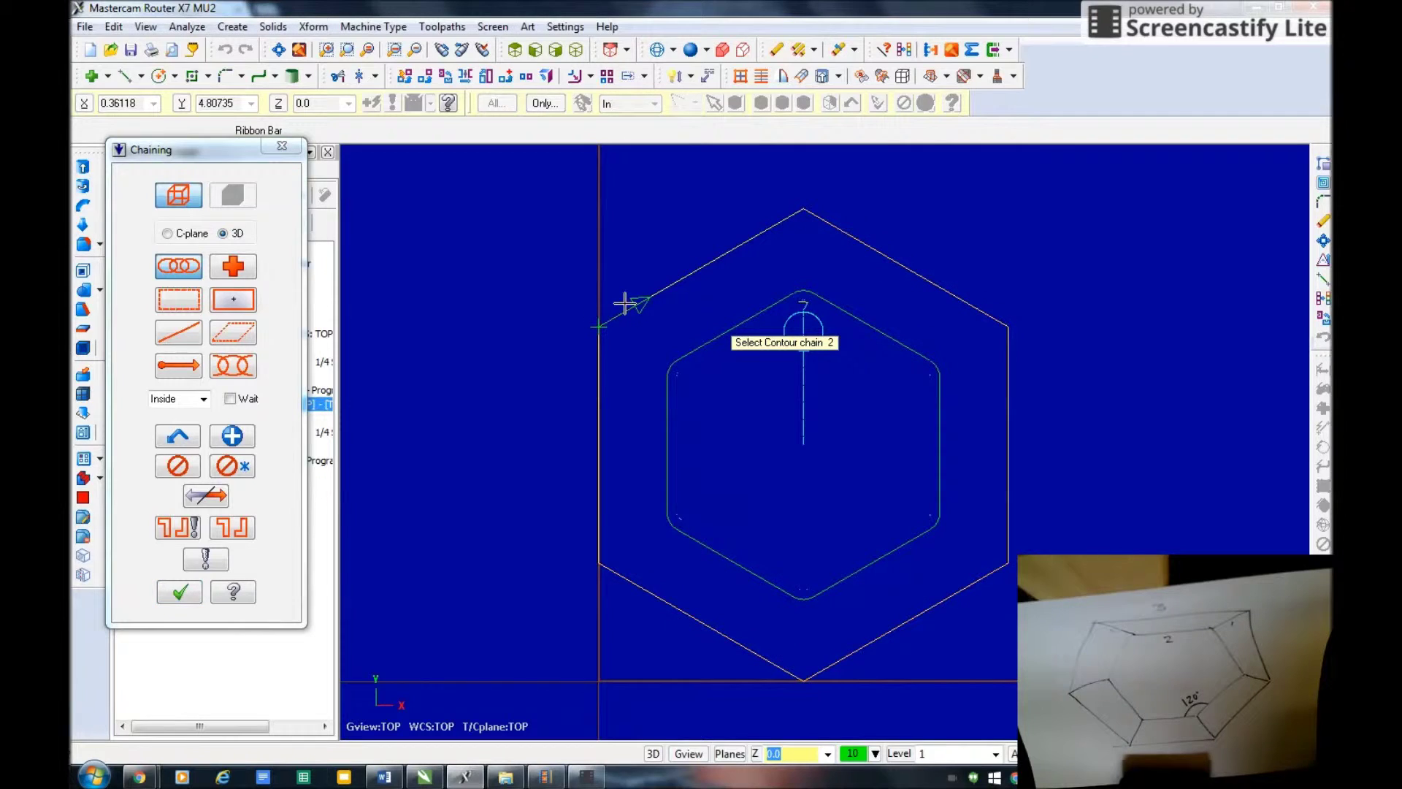
left_click(189, 593)
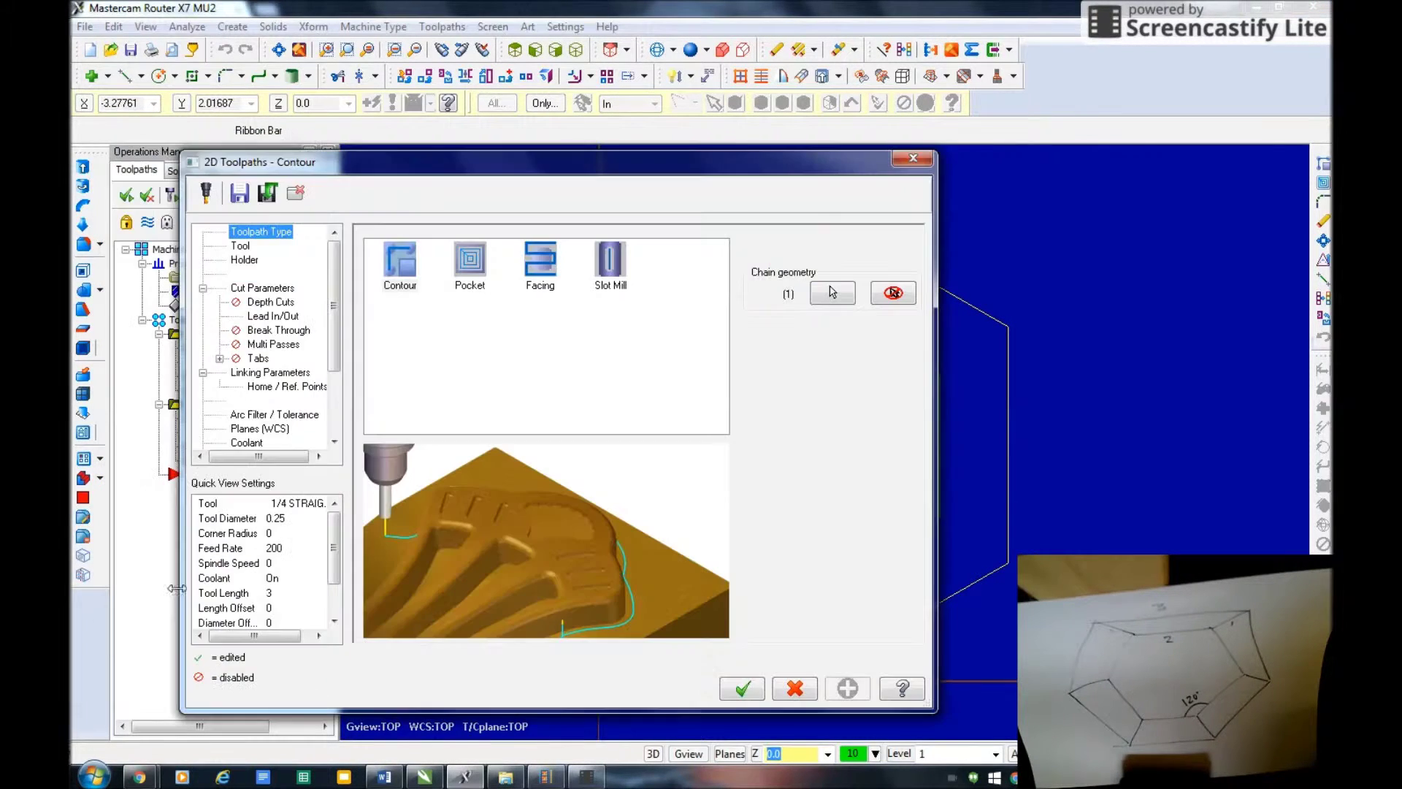
- Set the contour feed rate to 100 and plunge rate to 50, then apply
left_click(240, 247)
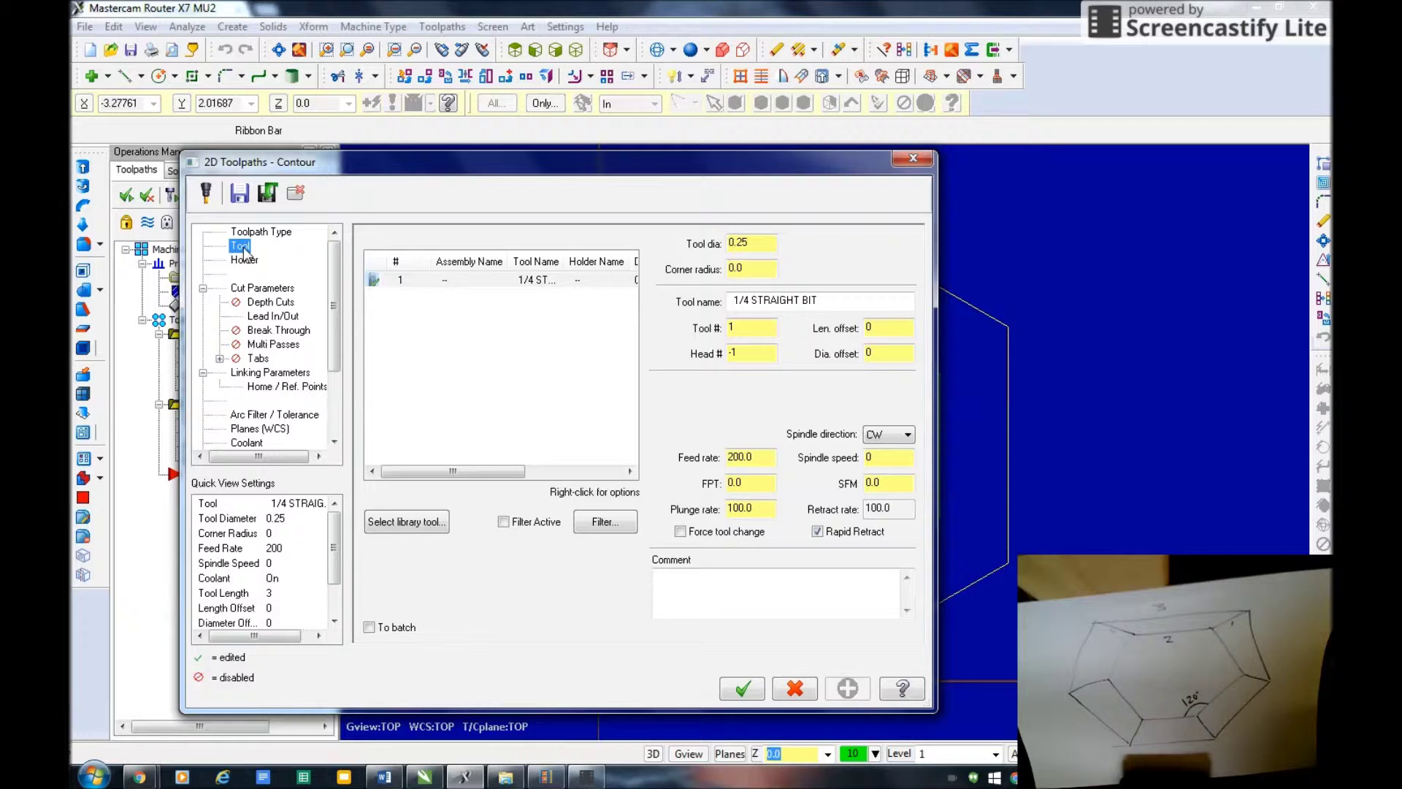
double_click(757, 457)
type("100")
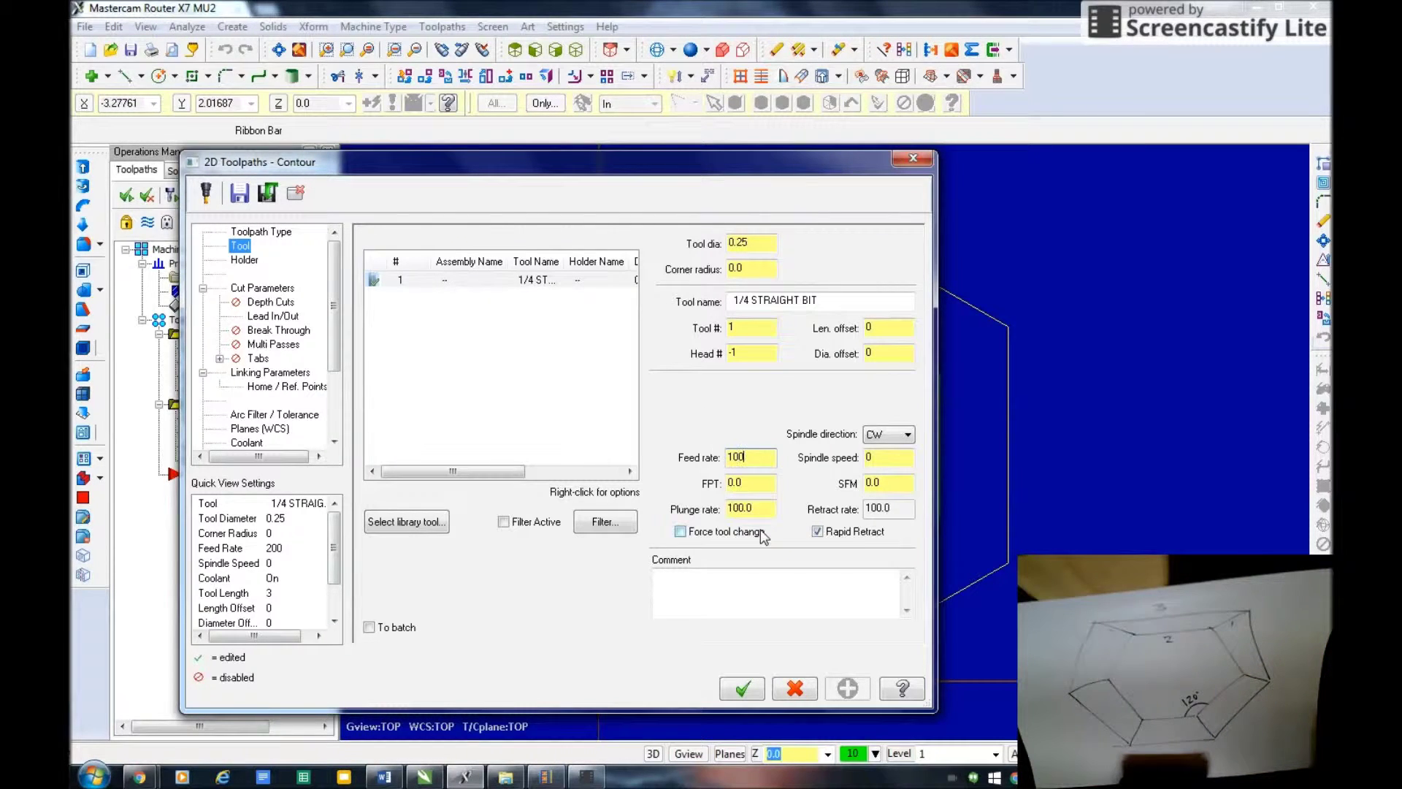
double_click(760, 511)
type("50")
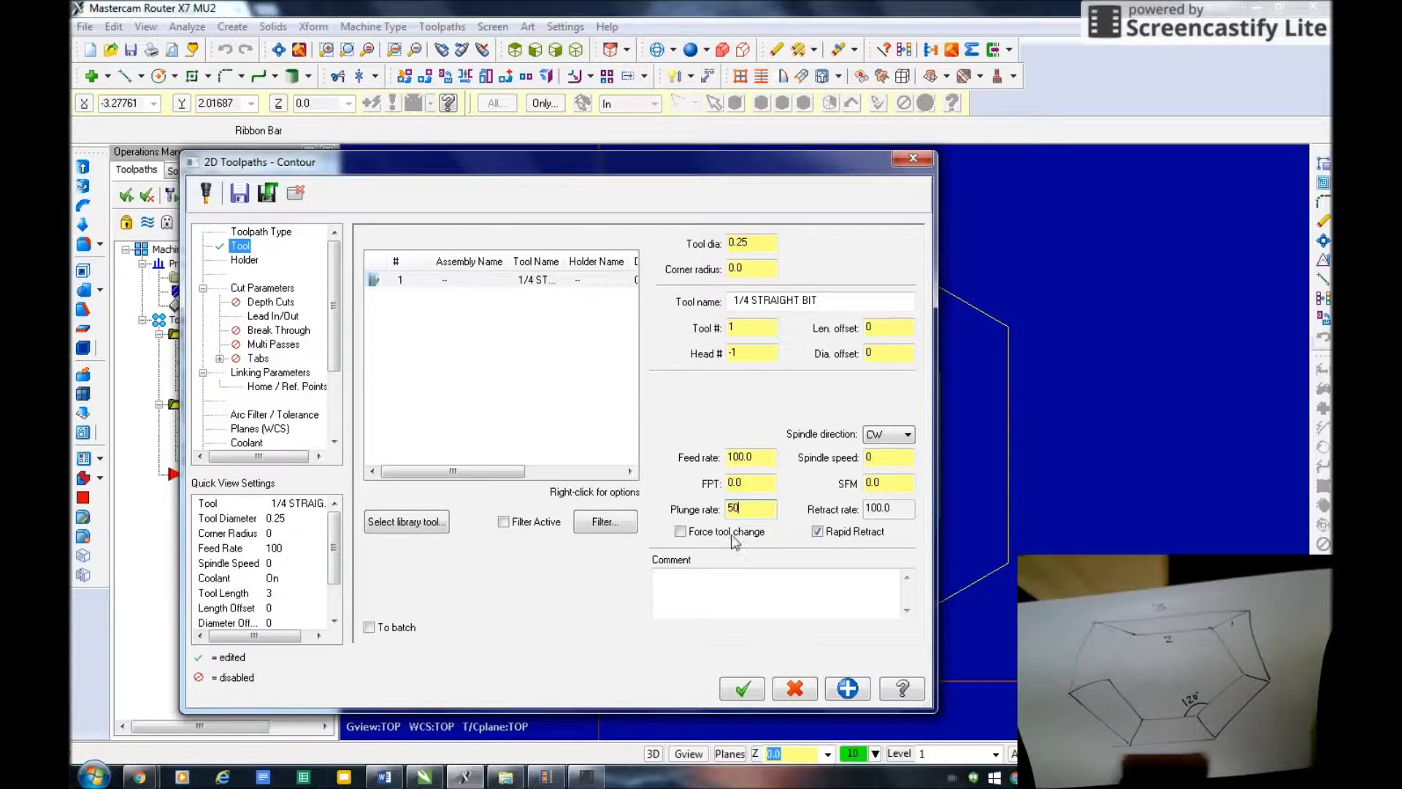
left_click(244, 261)
left_click(247, 289)
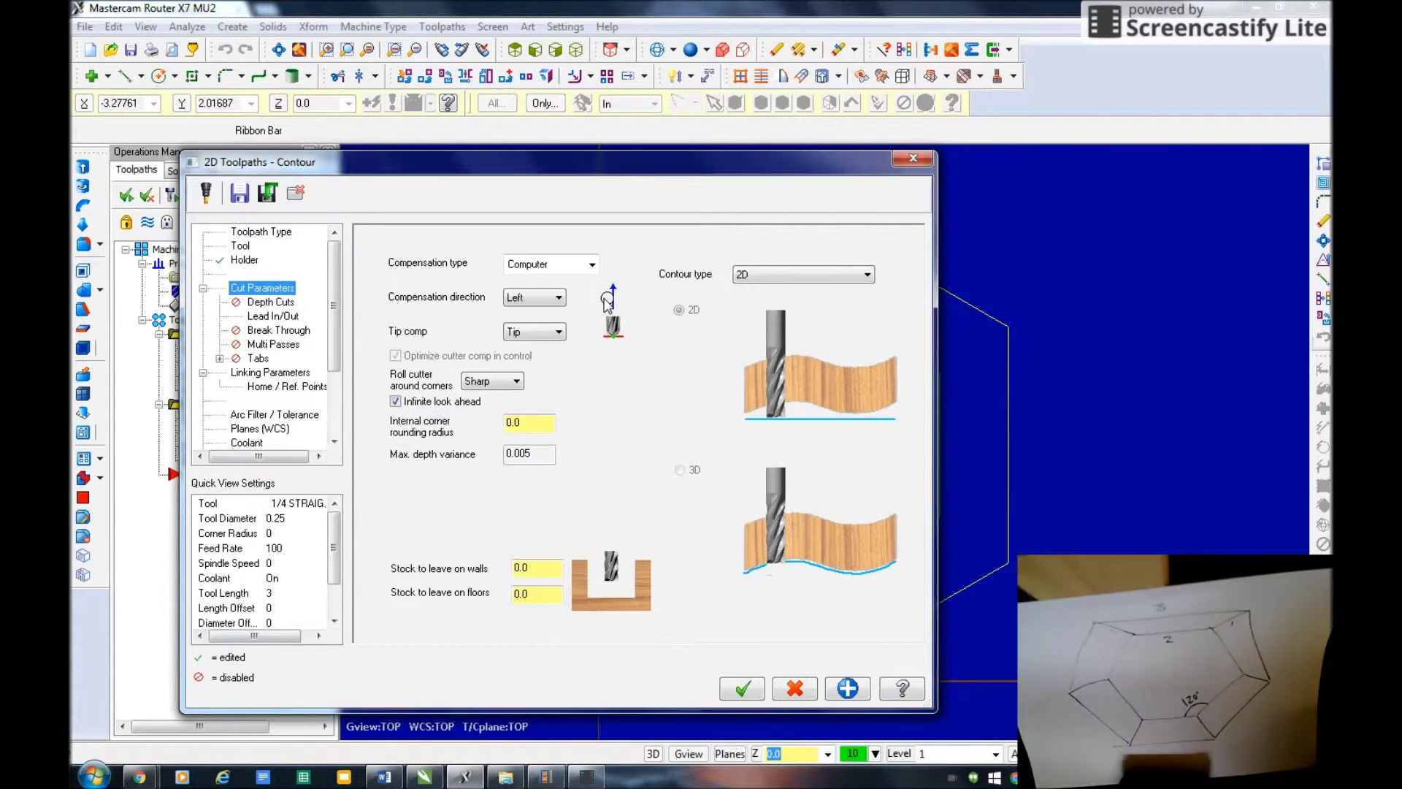
left_click(840, 692)
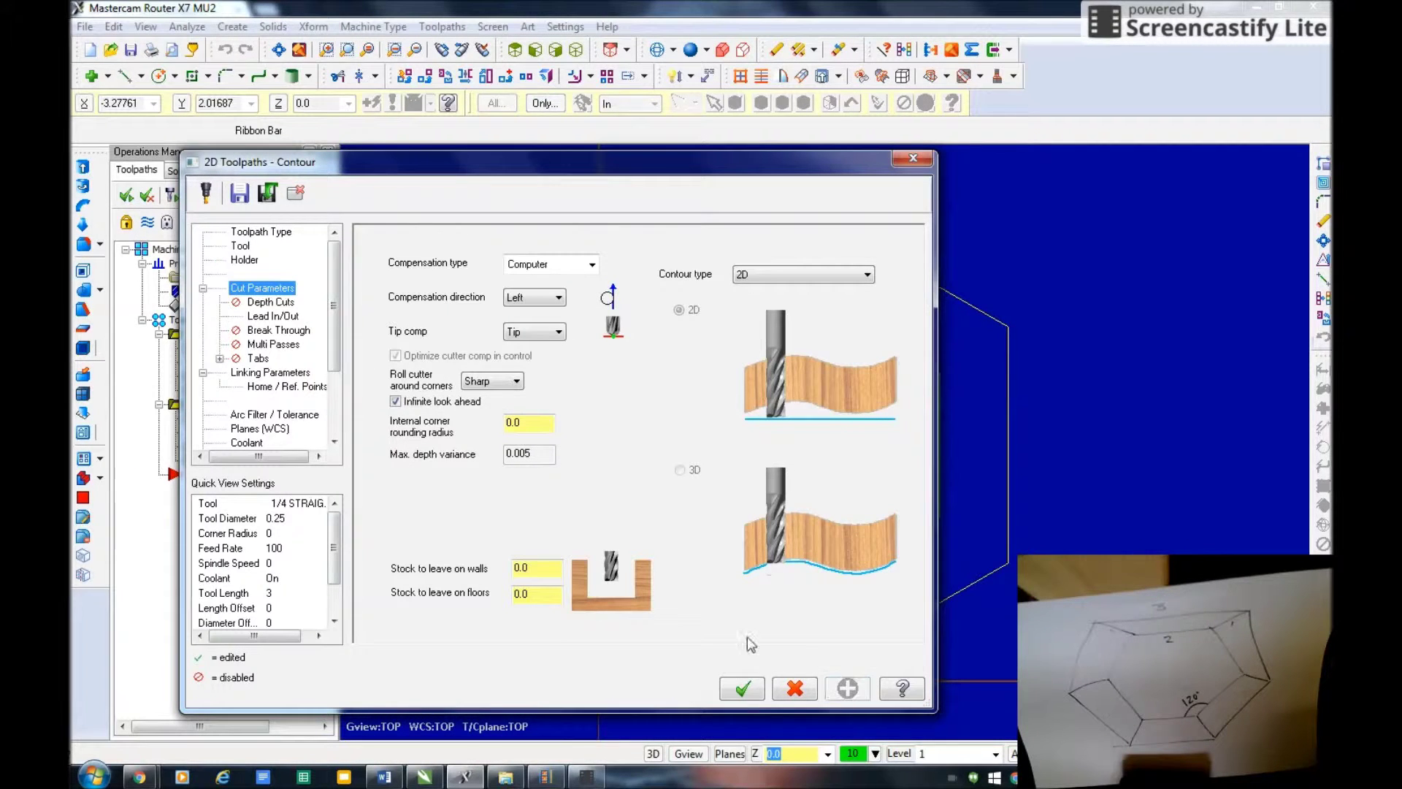
- Enable multiple depth cuts, clear the max rough step, and turn off lead in/out
left_click(264, 302)
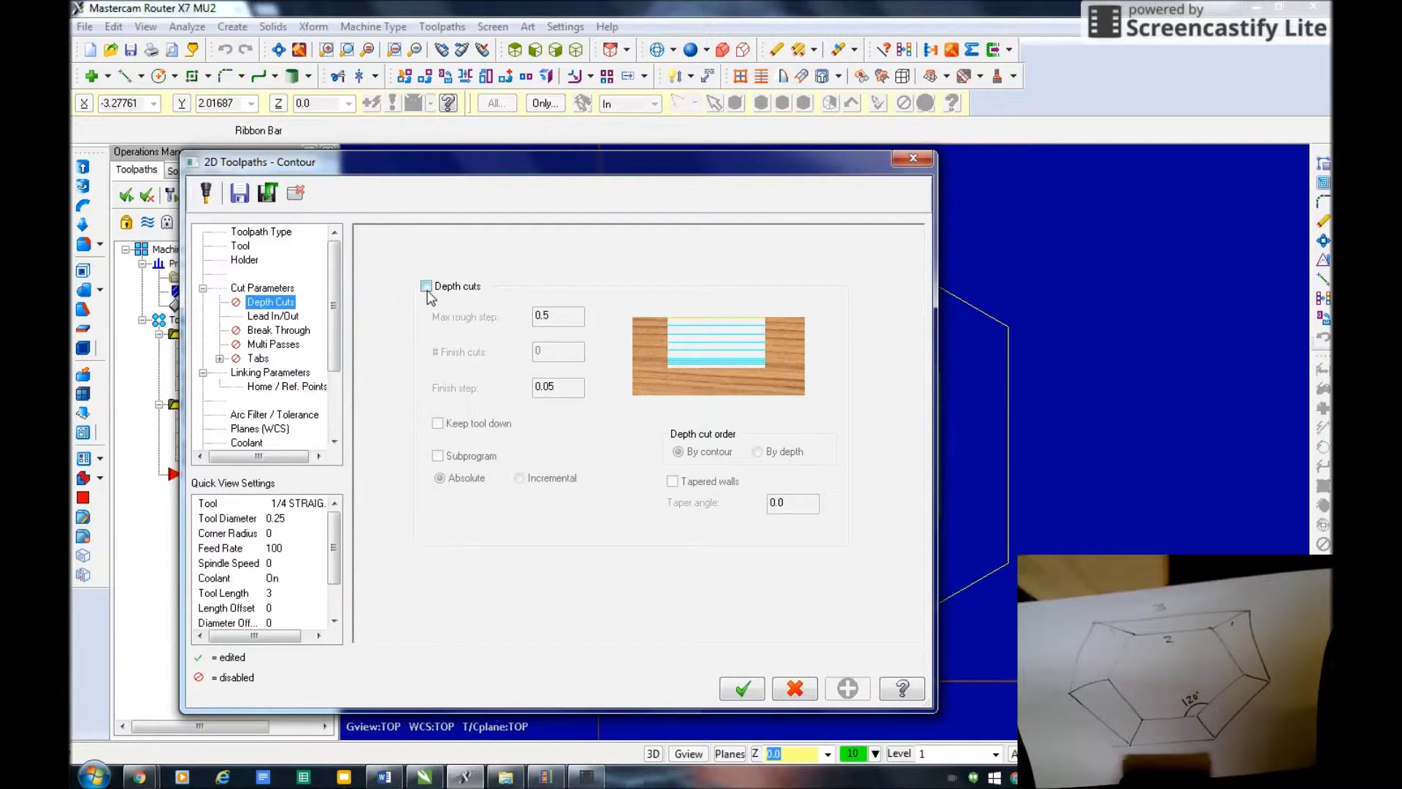
left_click(426, 286)
double_click(534, 314)
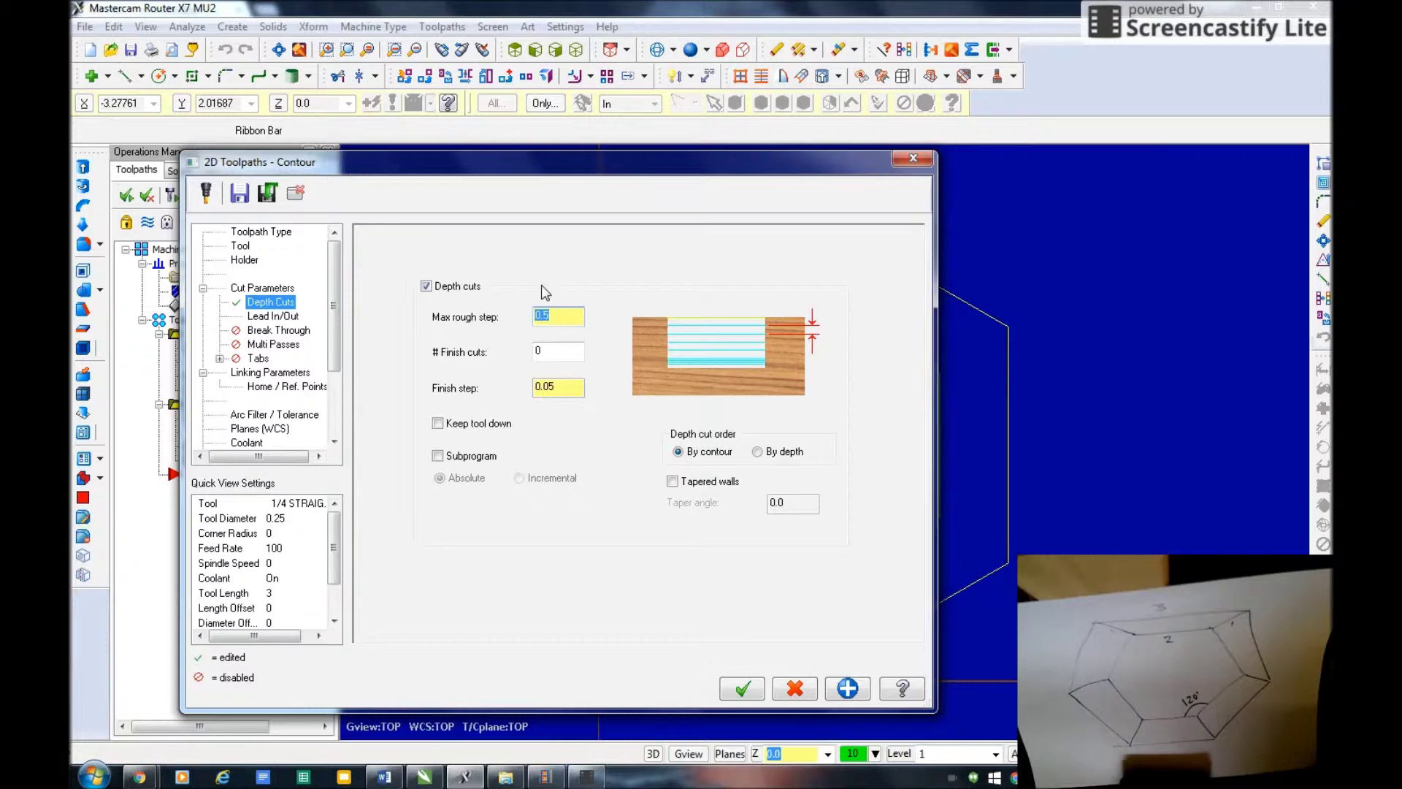
key("BackSpace")
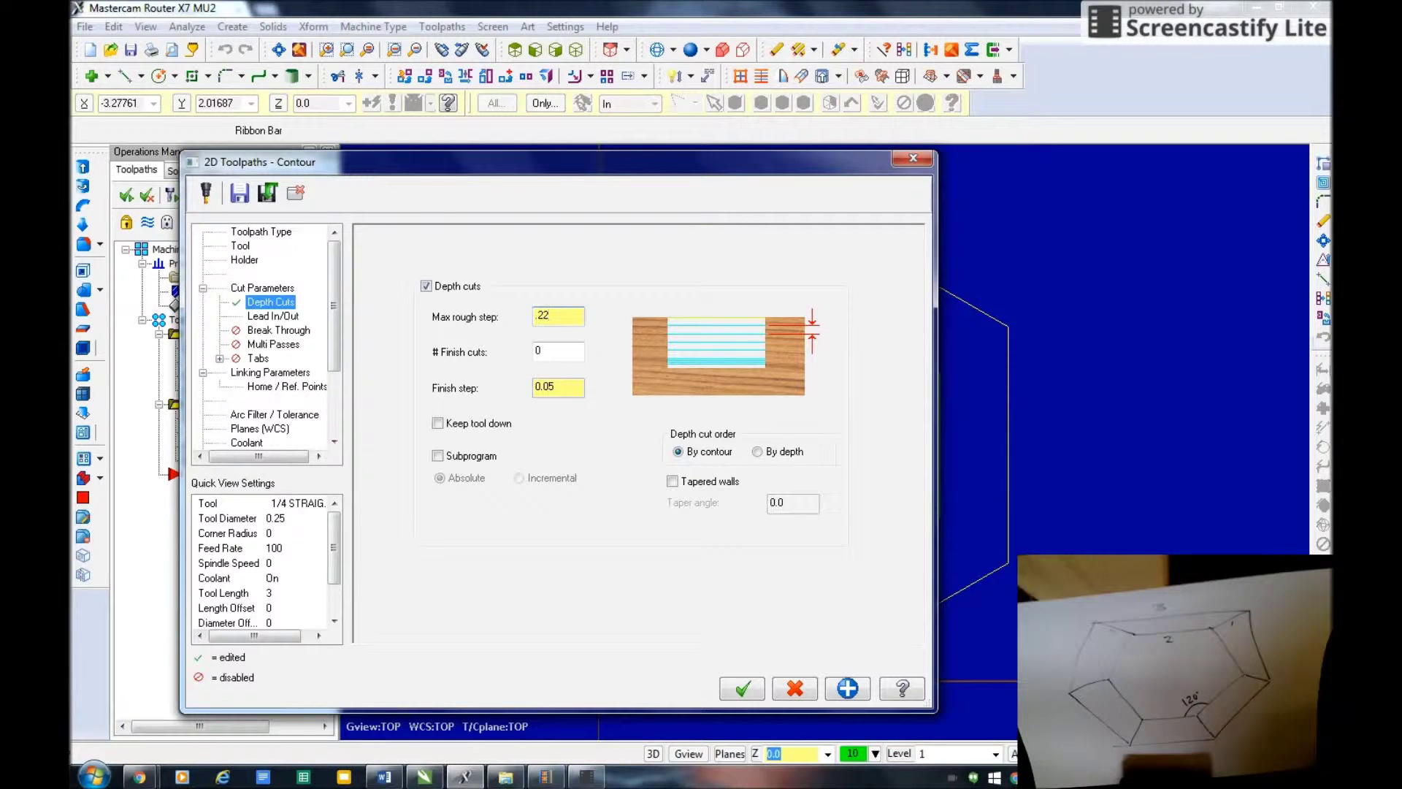
left_click(272, 316)
left_click(370, 236)
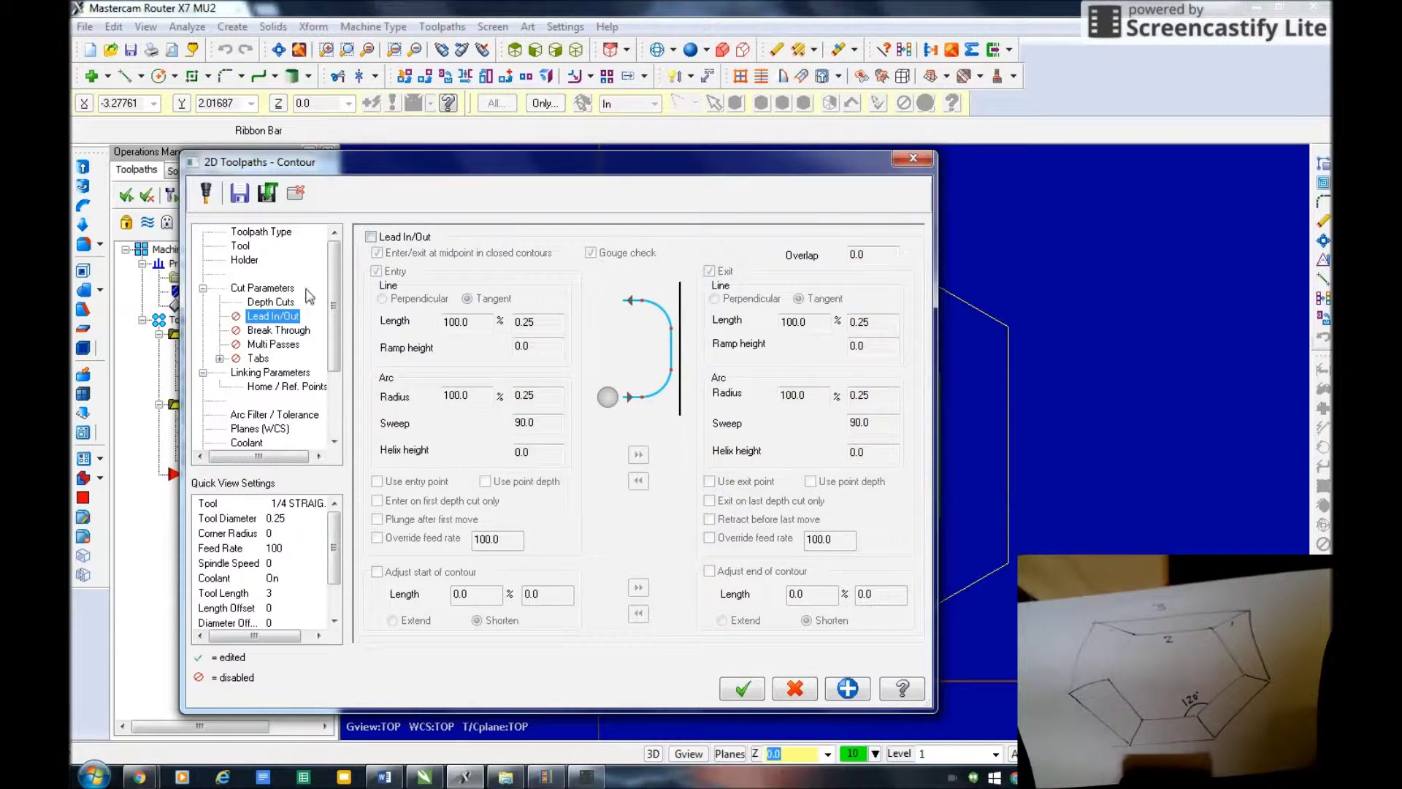
- Add four automatically placed holding tabs, 0.75 wide and 0.02 thick
left_click(277, 332)
left_click(272, 345)
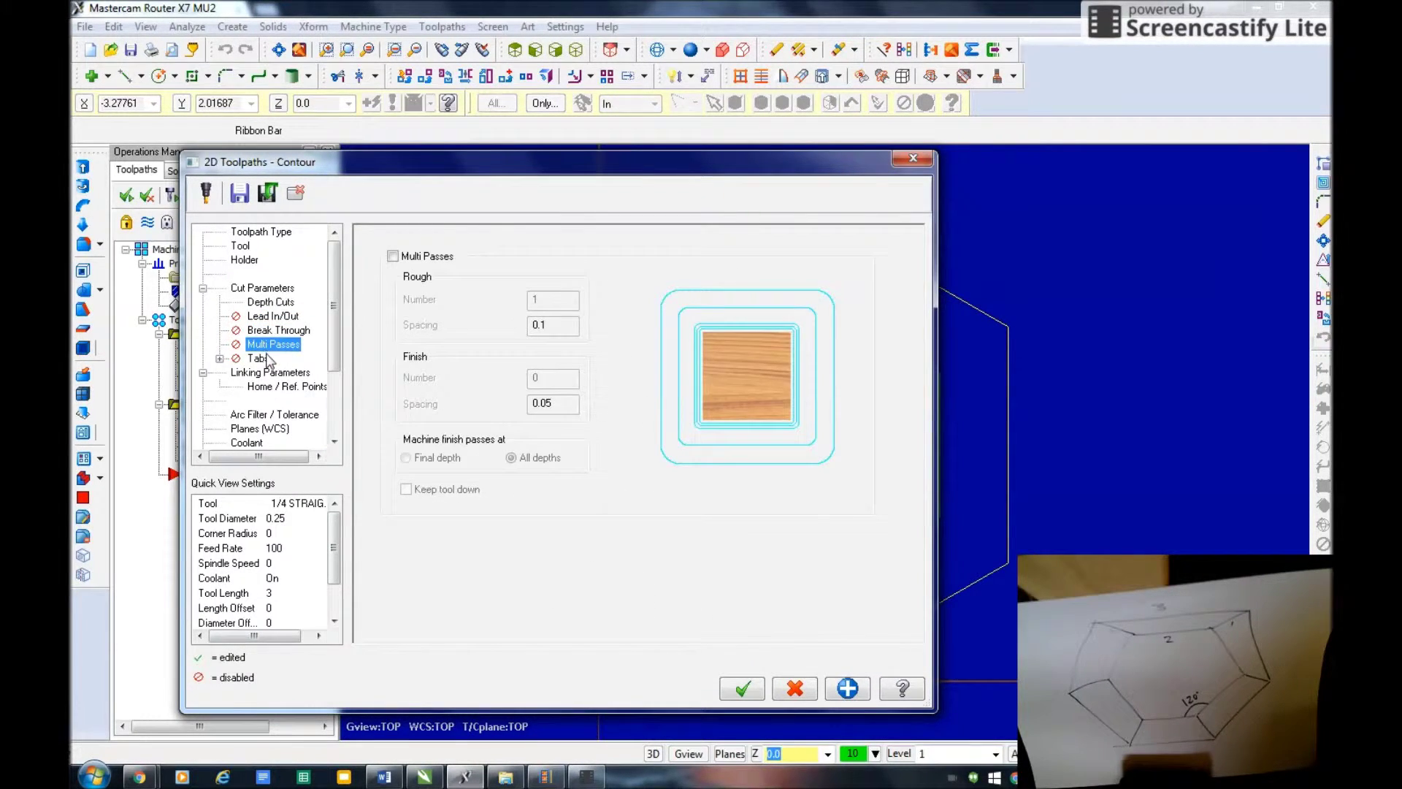
left_click(259, 359)
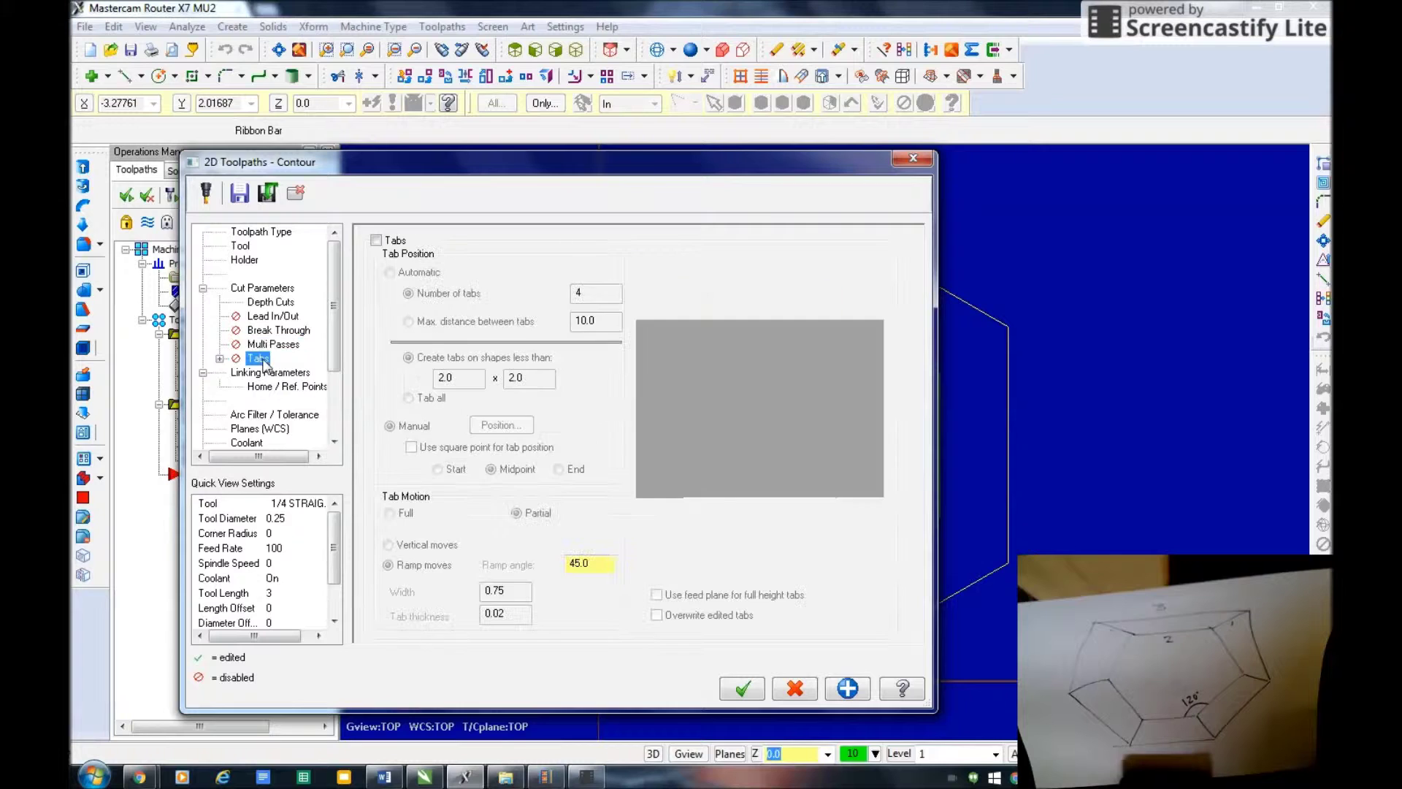
left_click(376, 241)
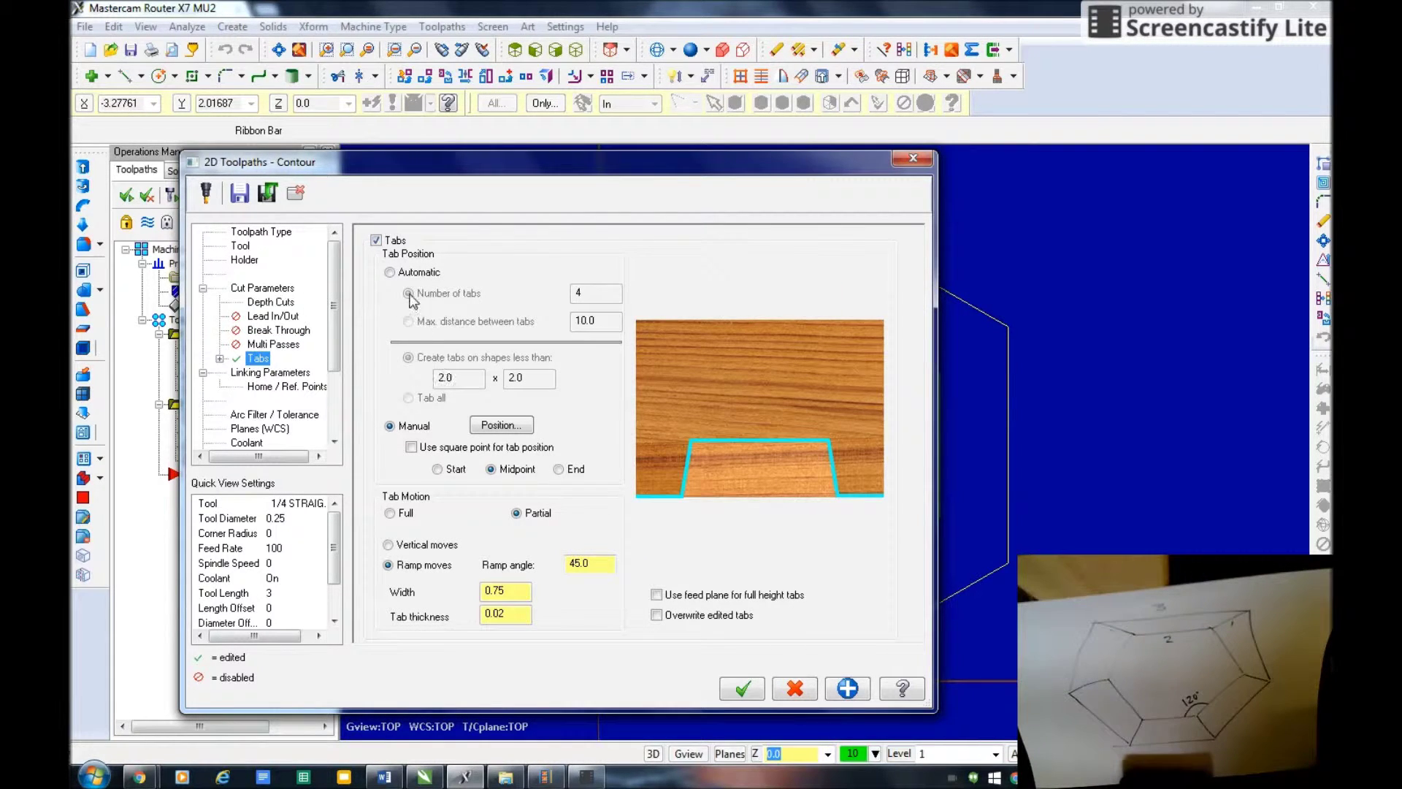
left_click(390, 273)
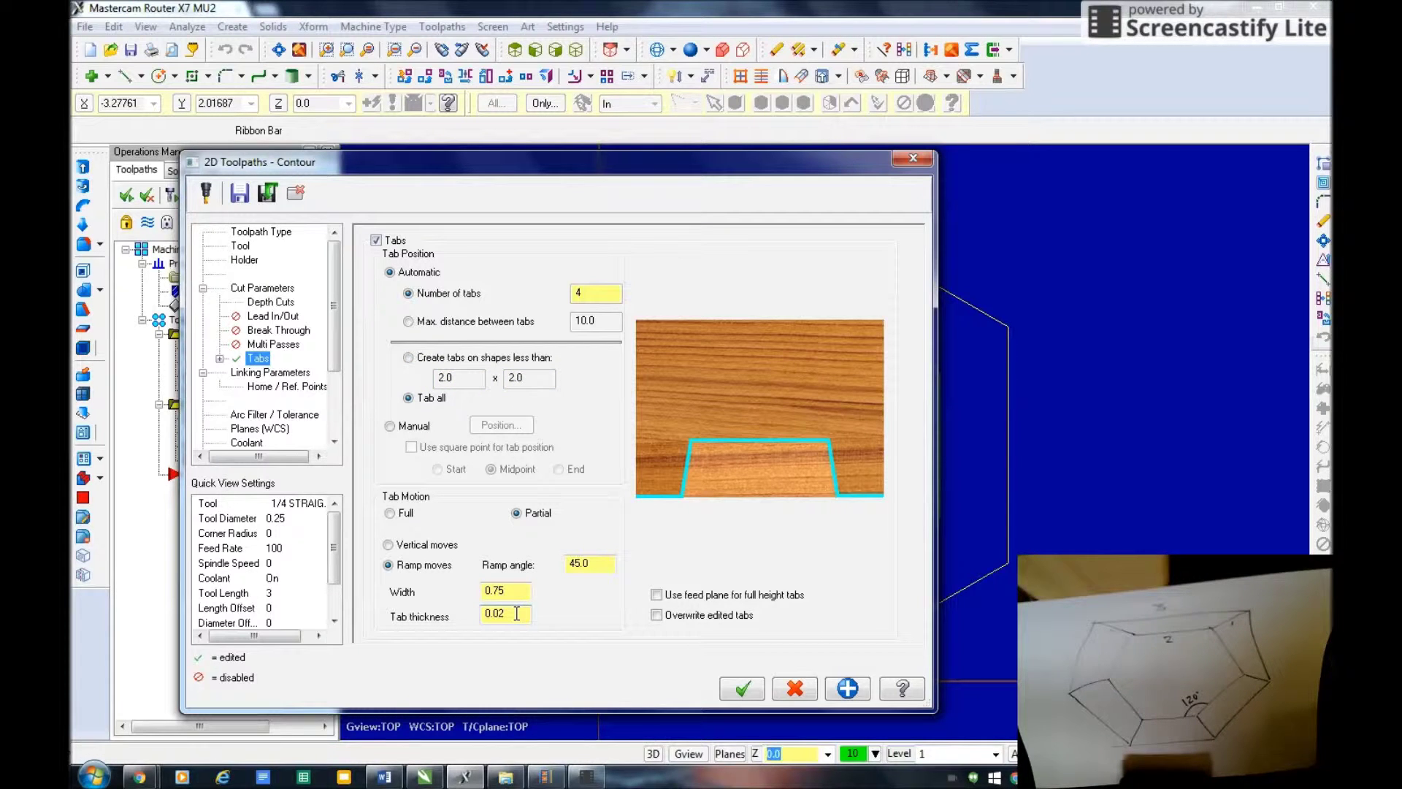
- Set the contour cutting depth to -.8125 and regenerate the toolpath
left_click(268, 373)
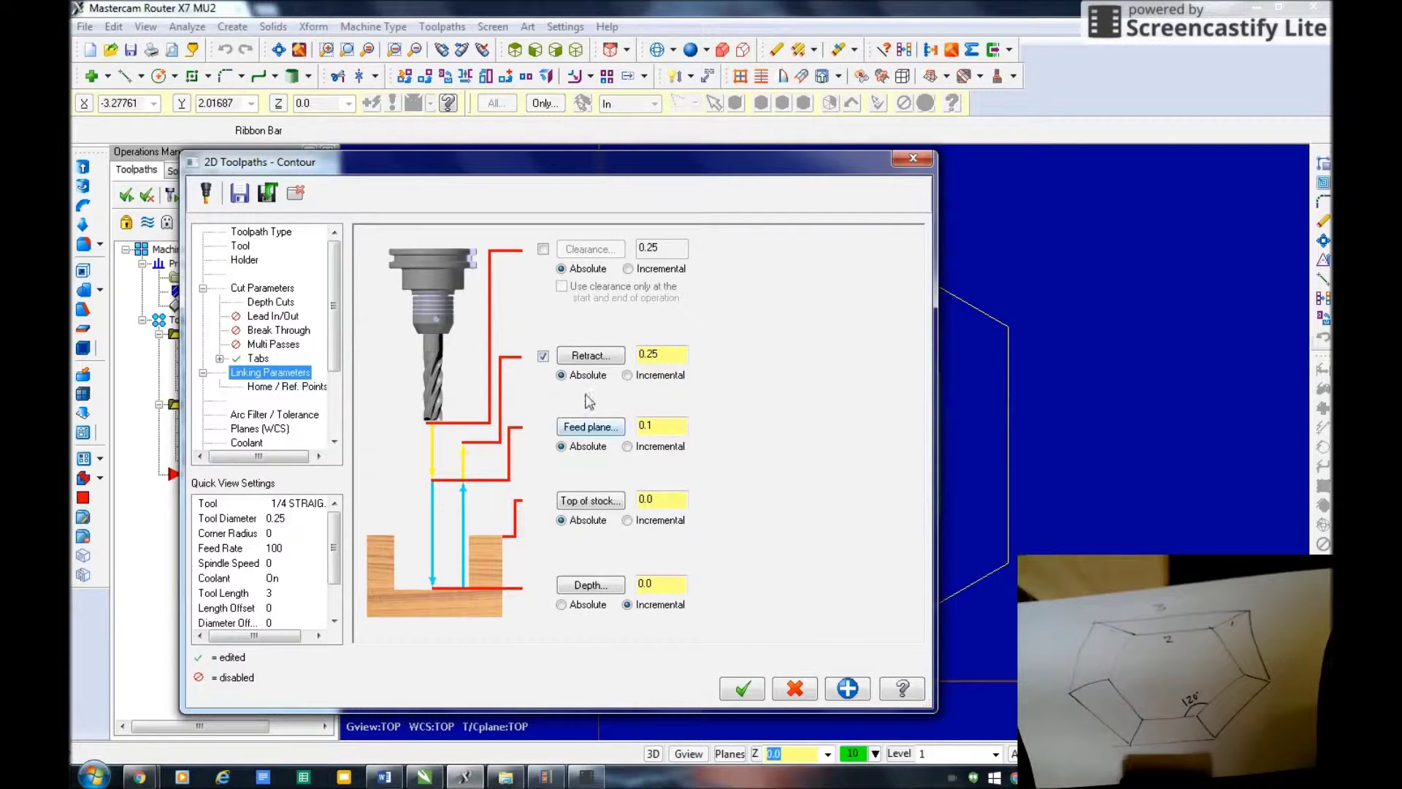
double_click(666, 581)
type("-")
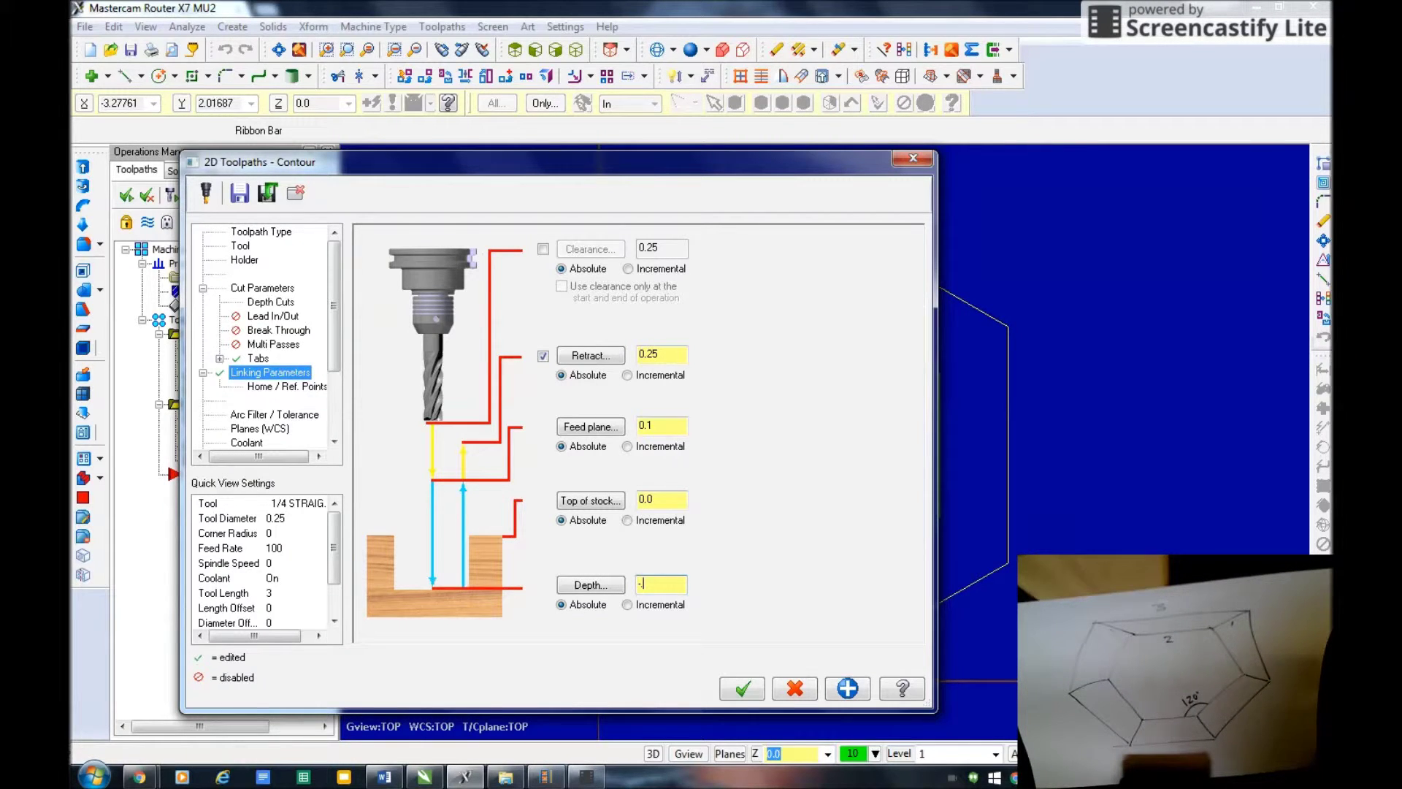
type(".8125")
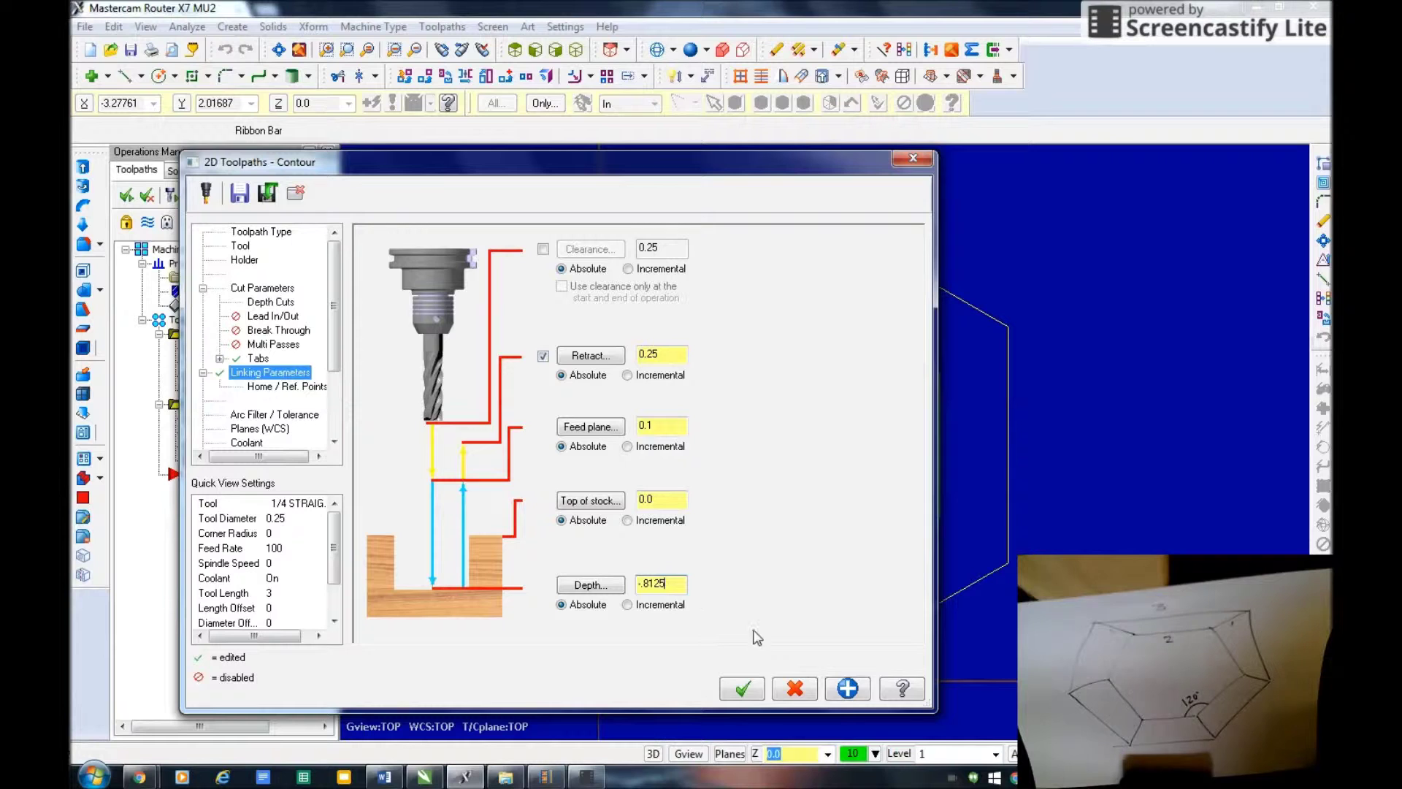
left_click(846, 689)
left_click(742, 689)
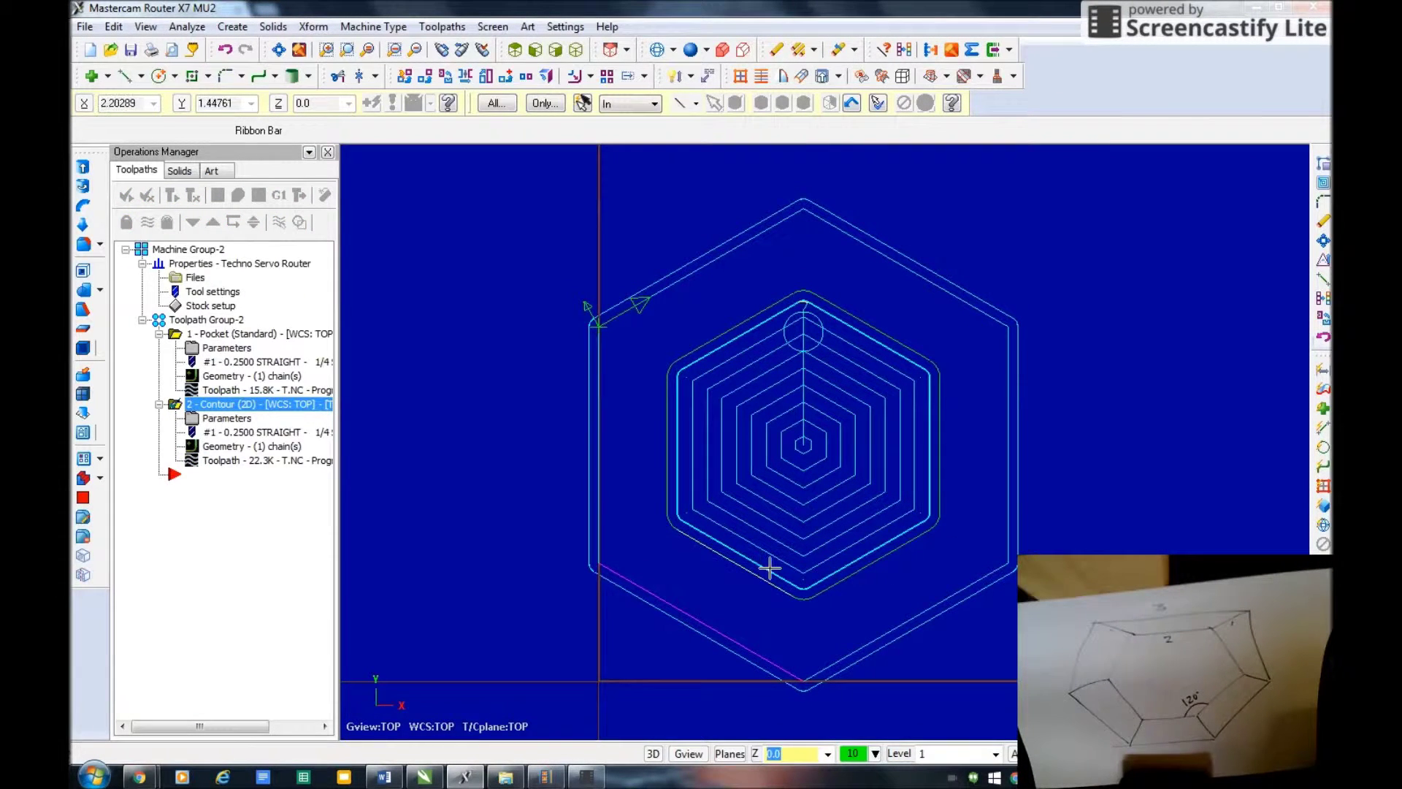
left_click(239, 195)
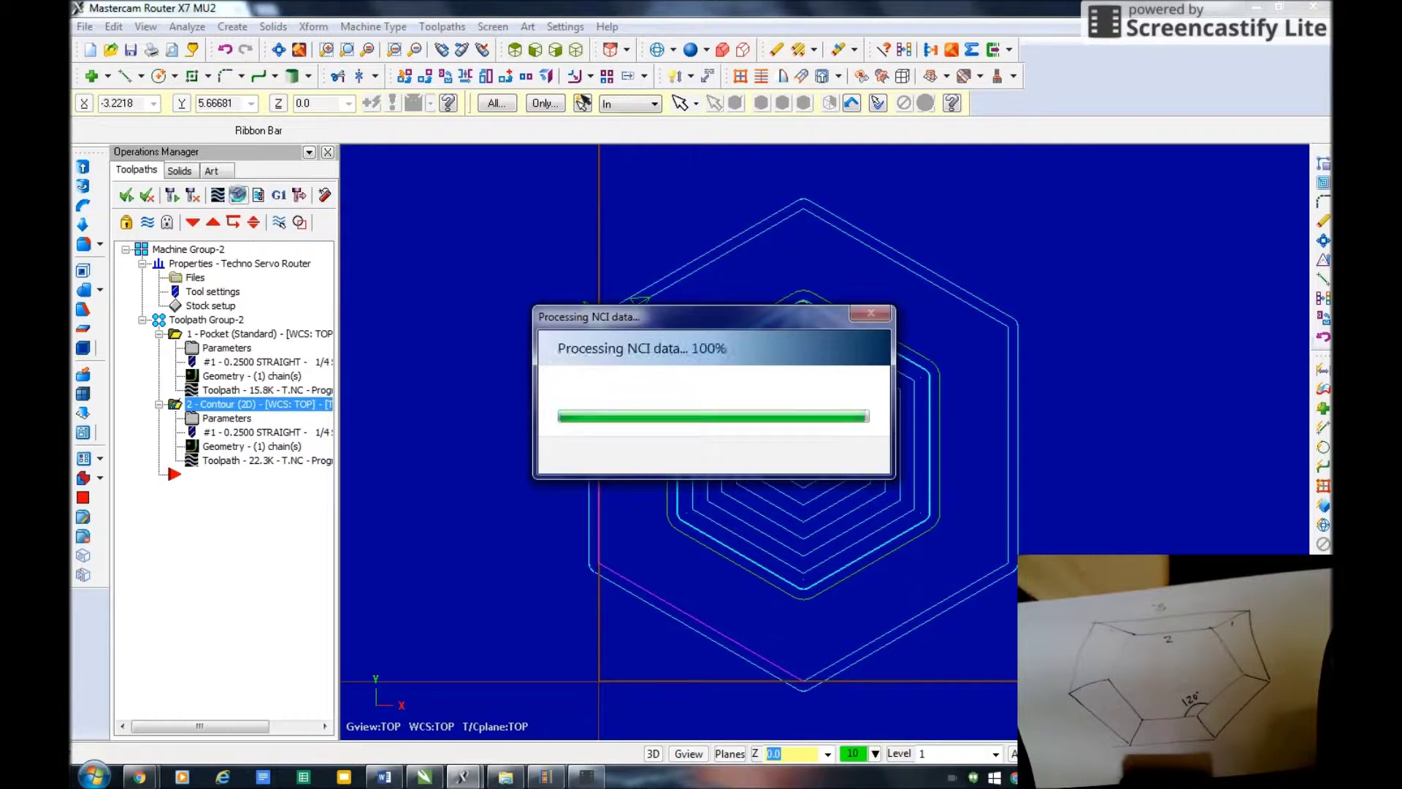
left_click(792, 228)
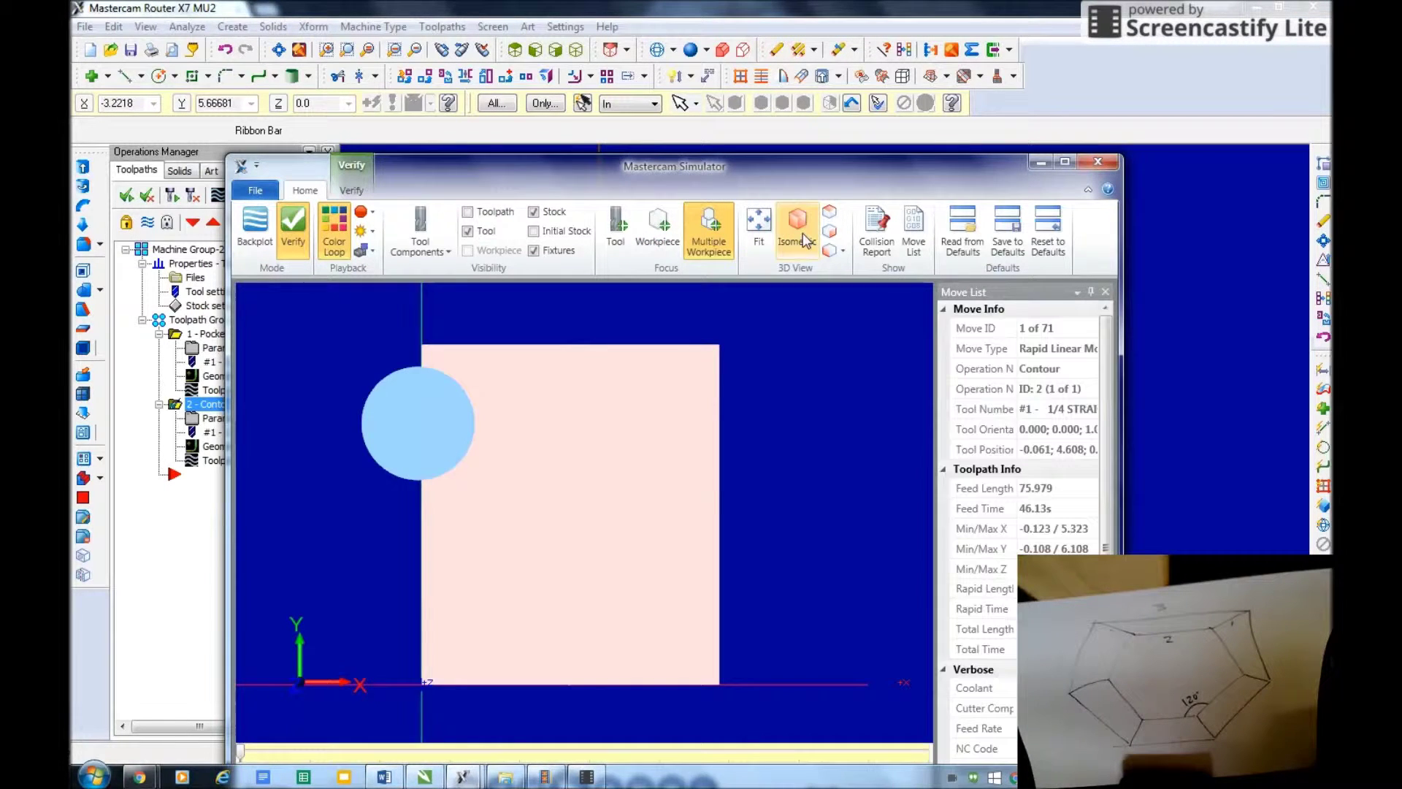
left_click_drag(817, 173, 809, 114)
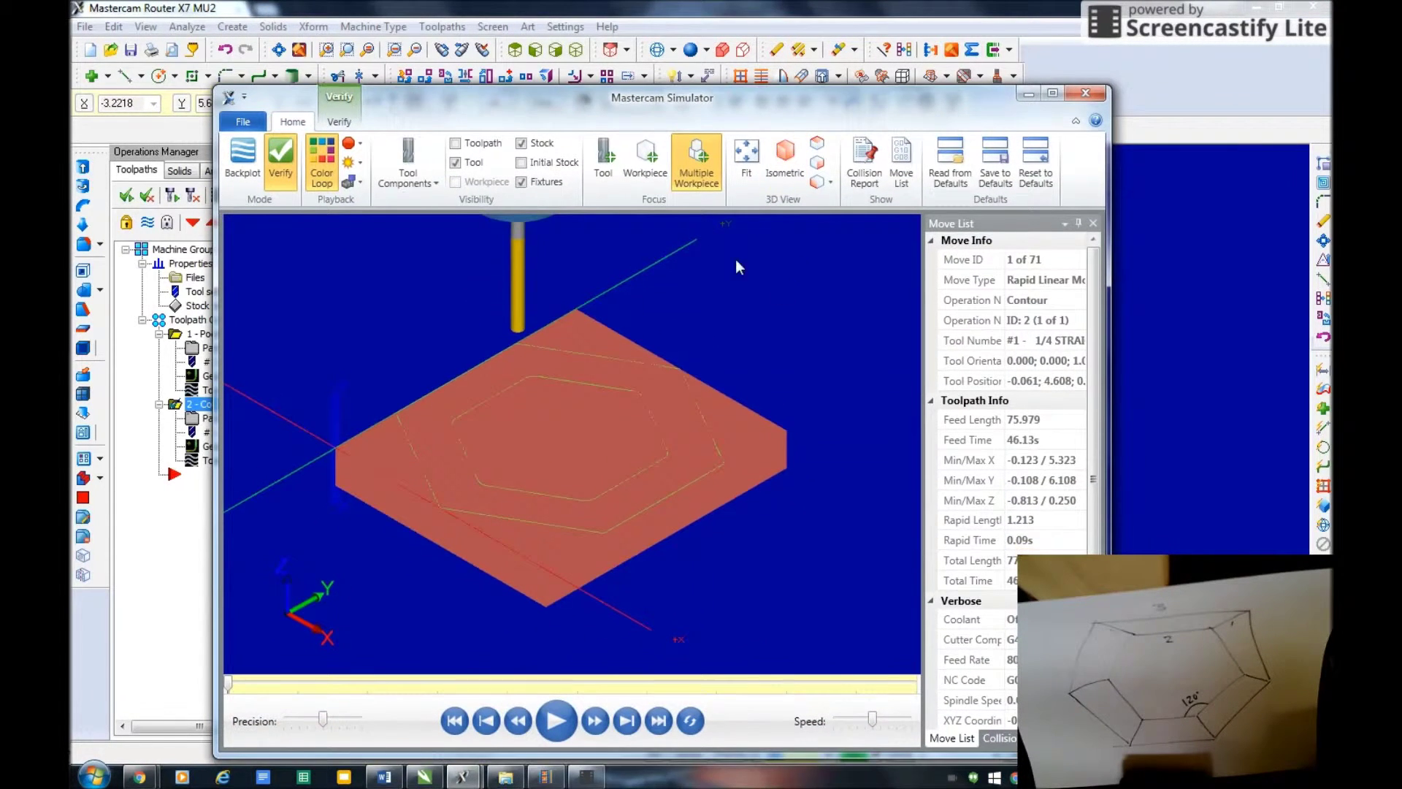
left_click(553, 720)
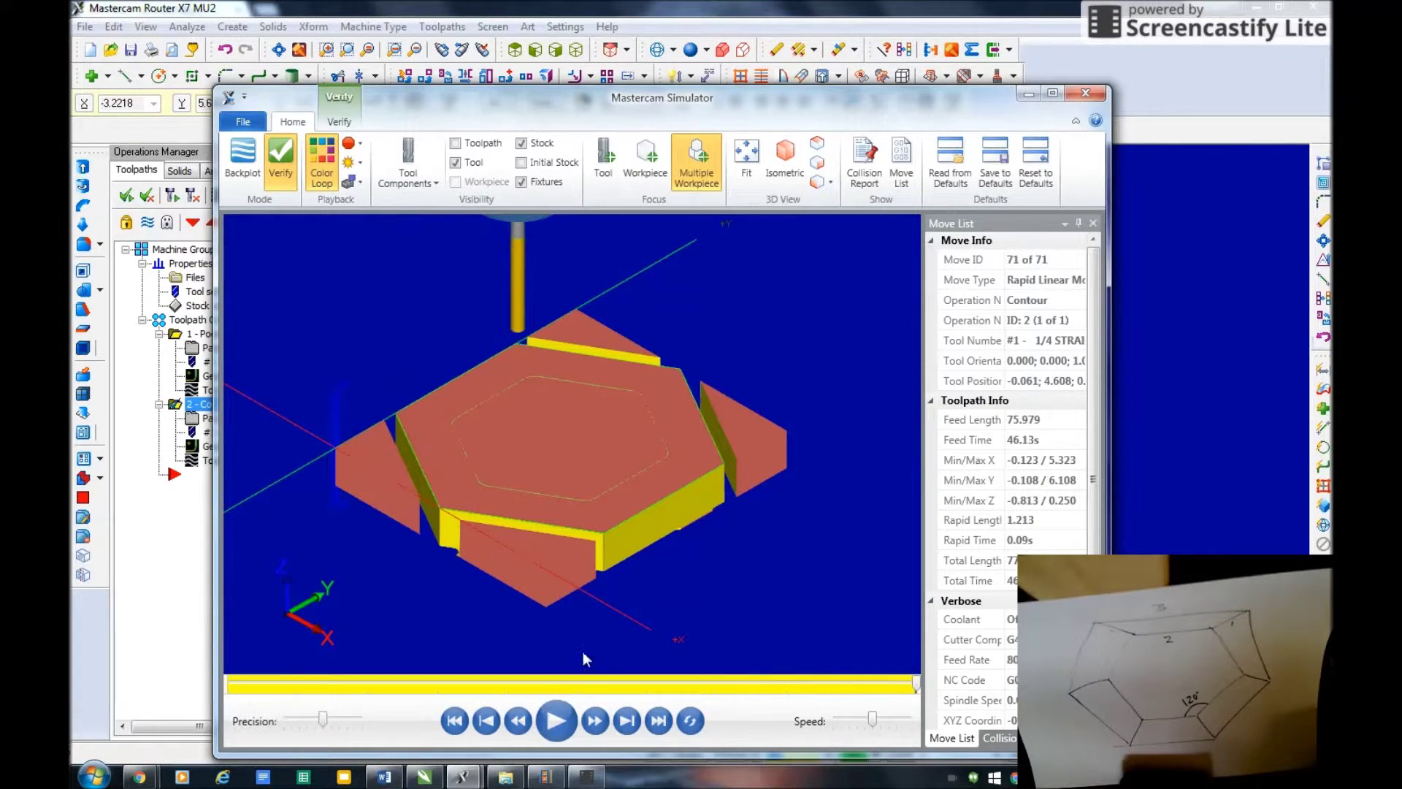
left_click(1084, 95)
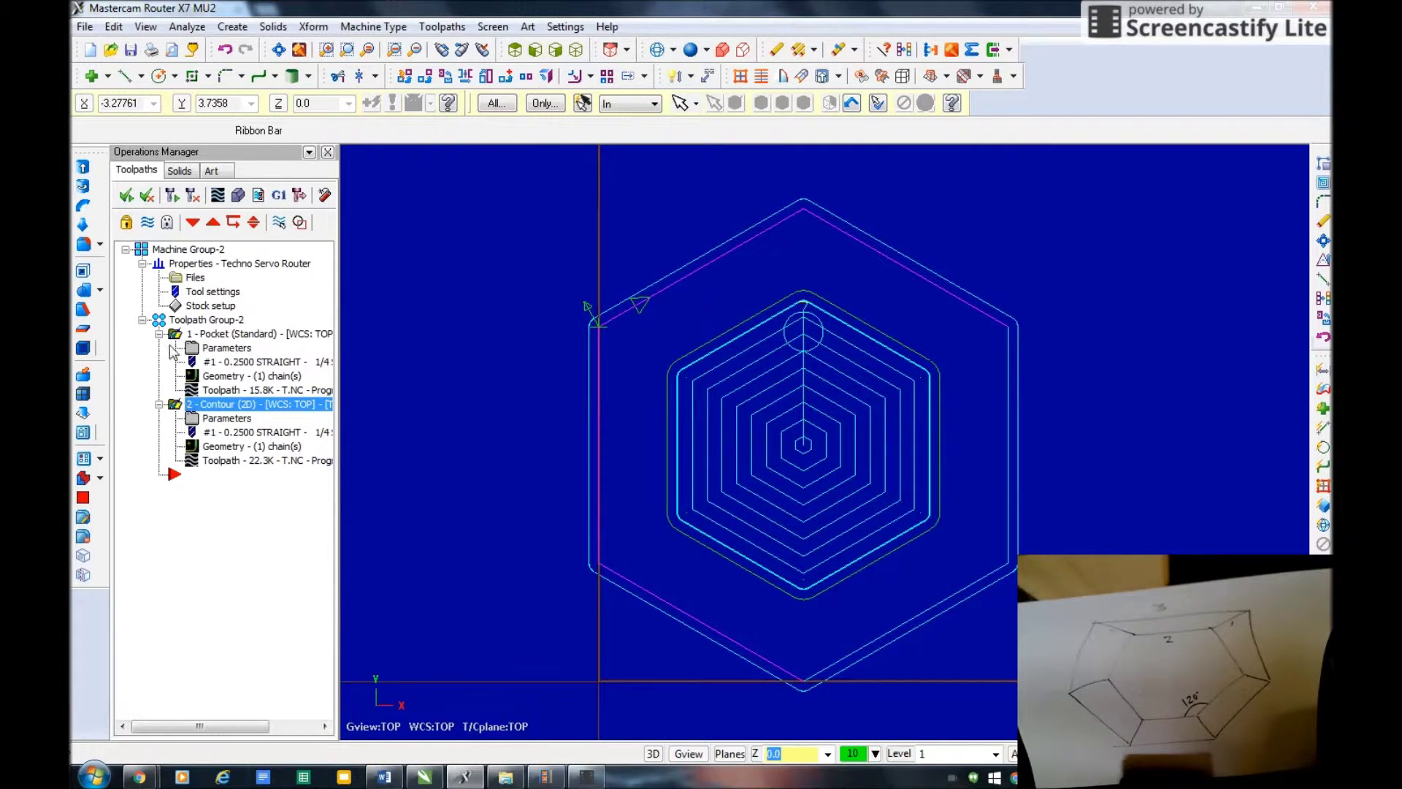
left_click(173, 404)
left_click(238, 195)
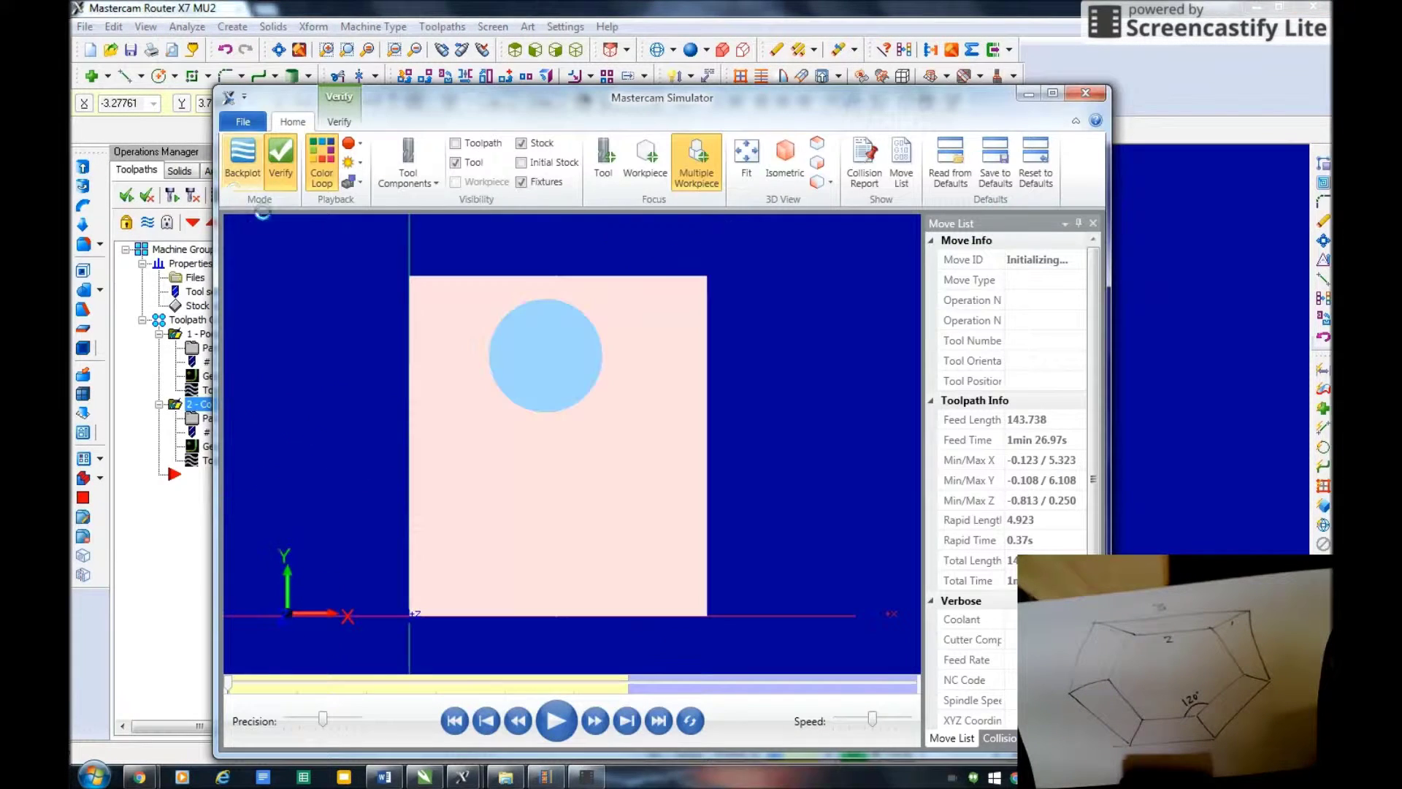
left_click(780, 161)
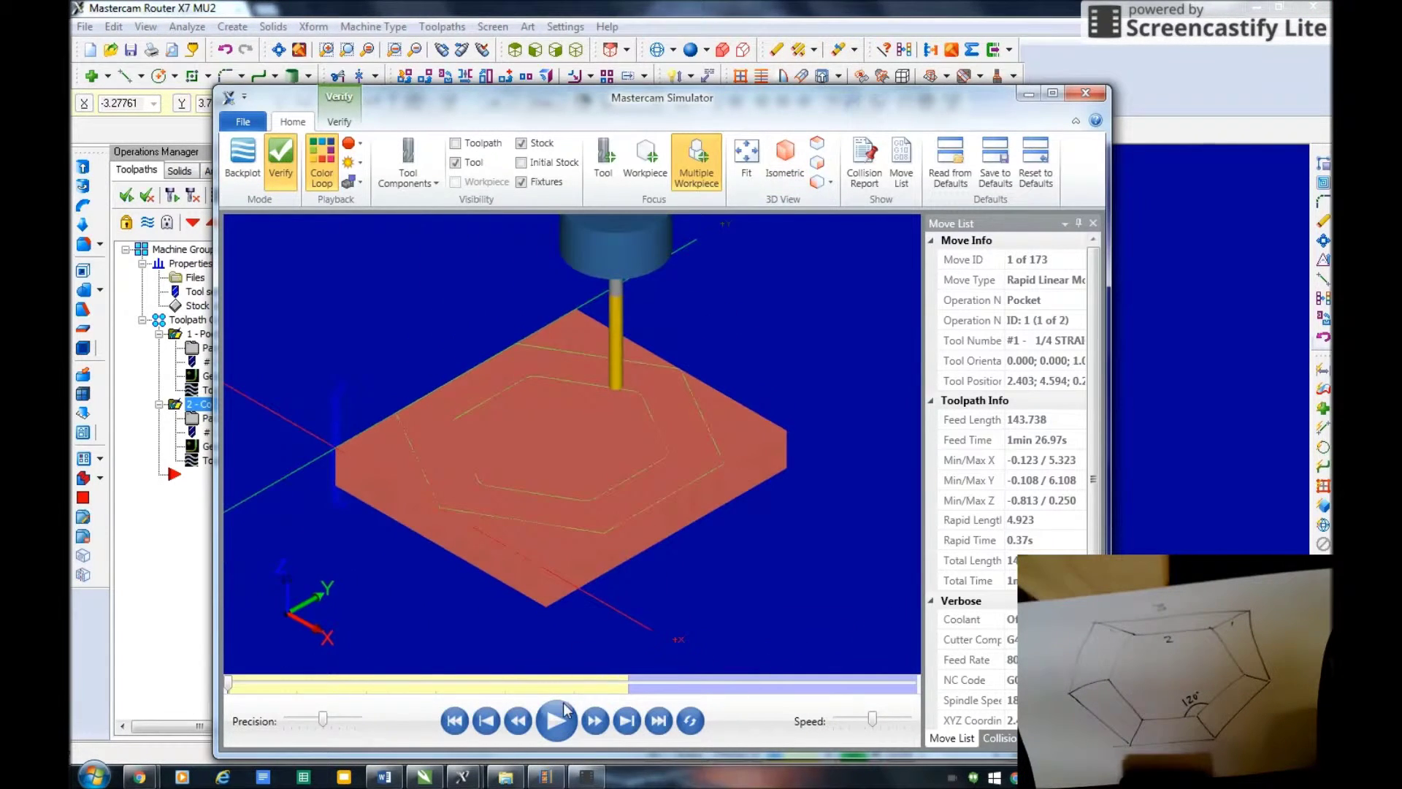
left_click(557, 722)
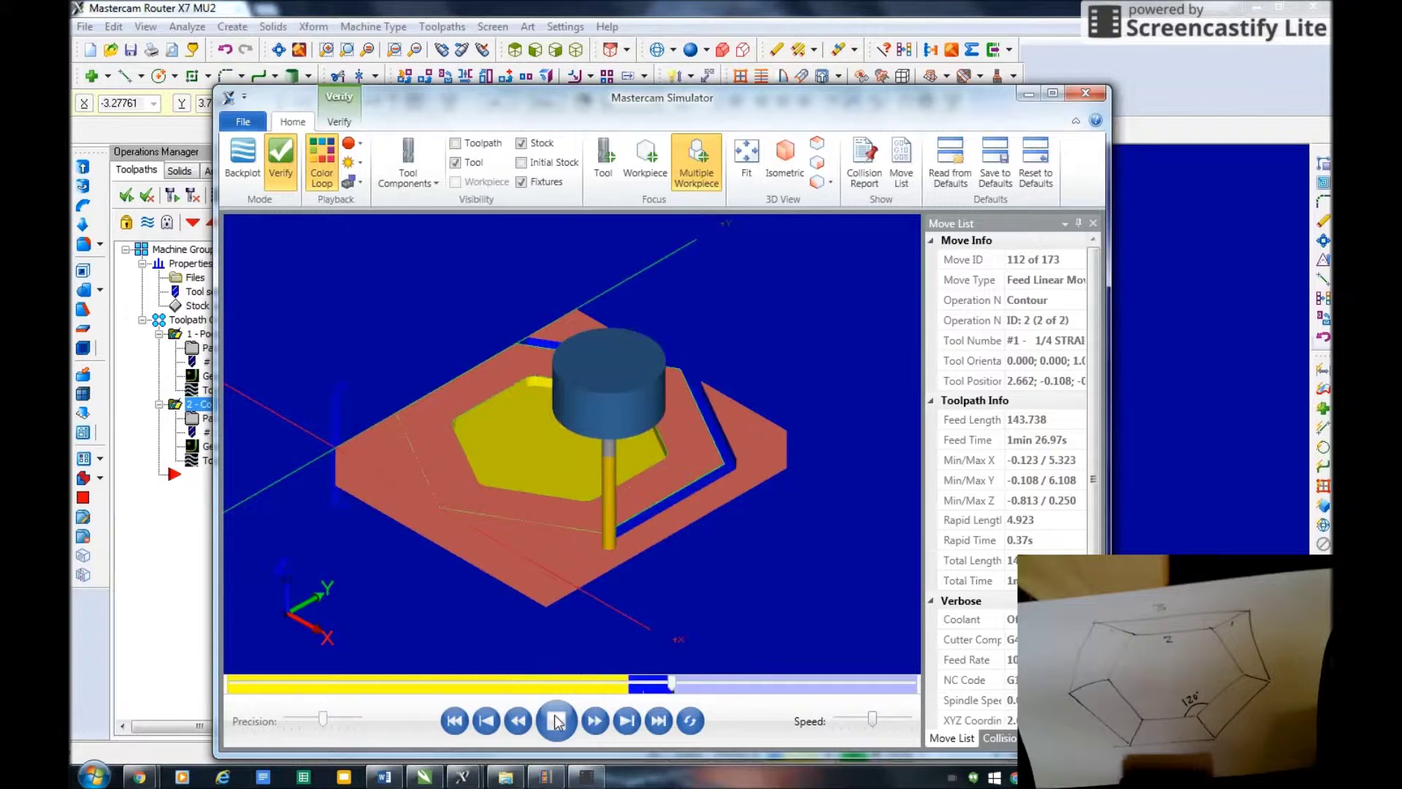
left_click_drag(728, 515, 772, 523)
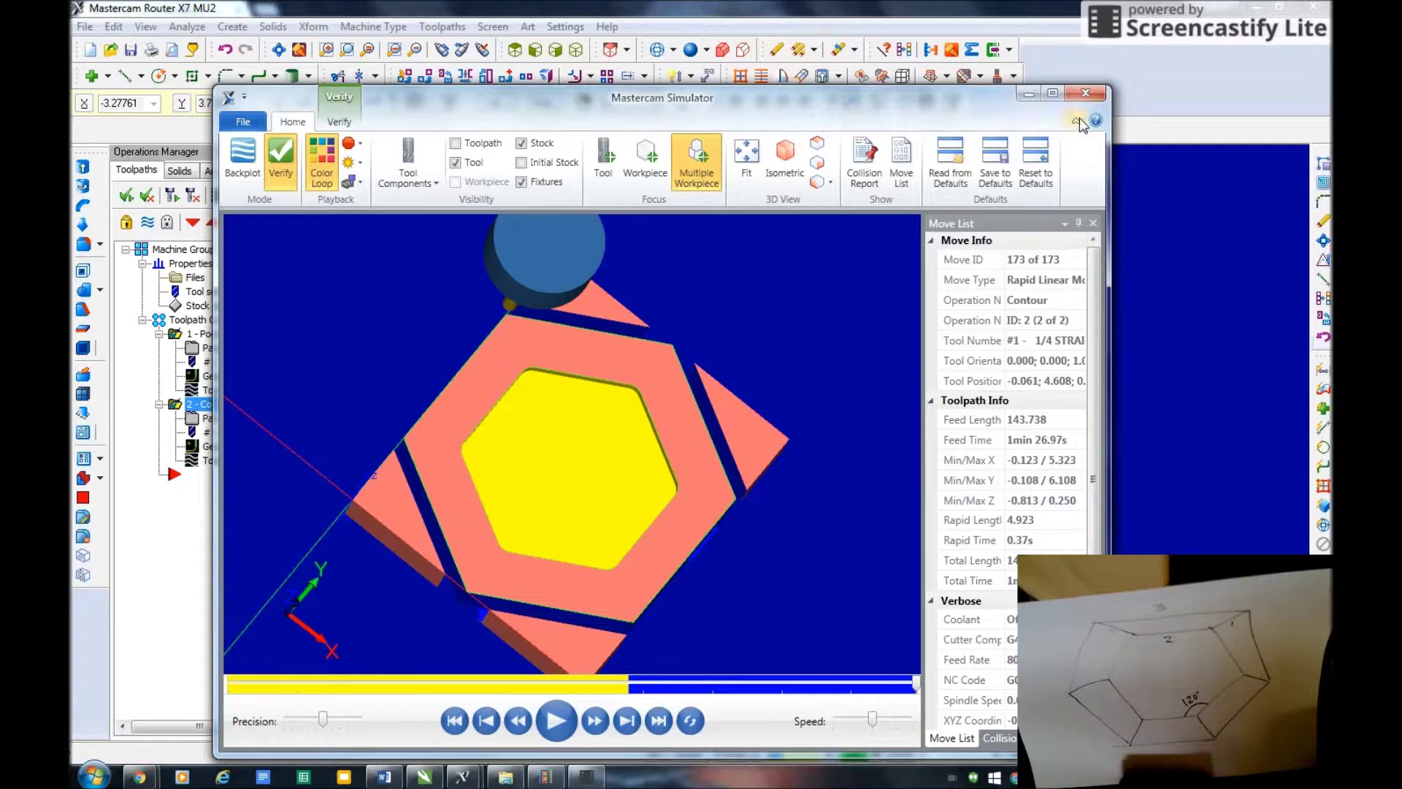
left_click(1084, 94)
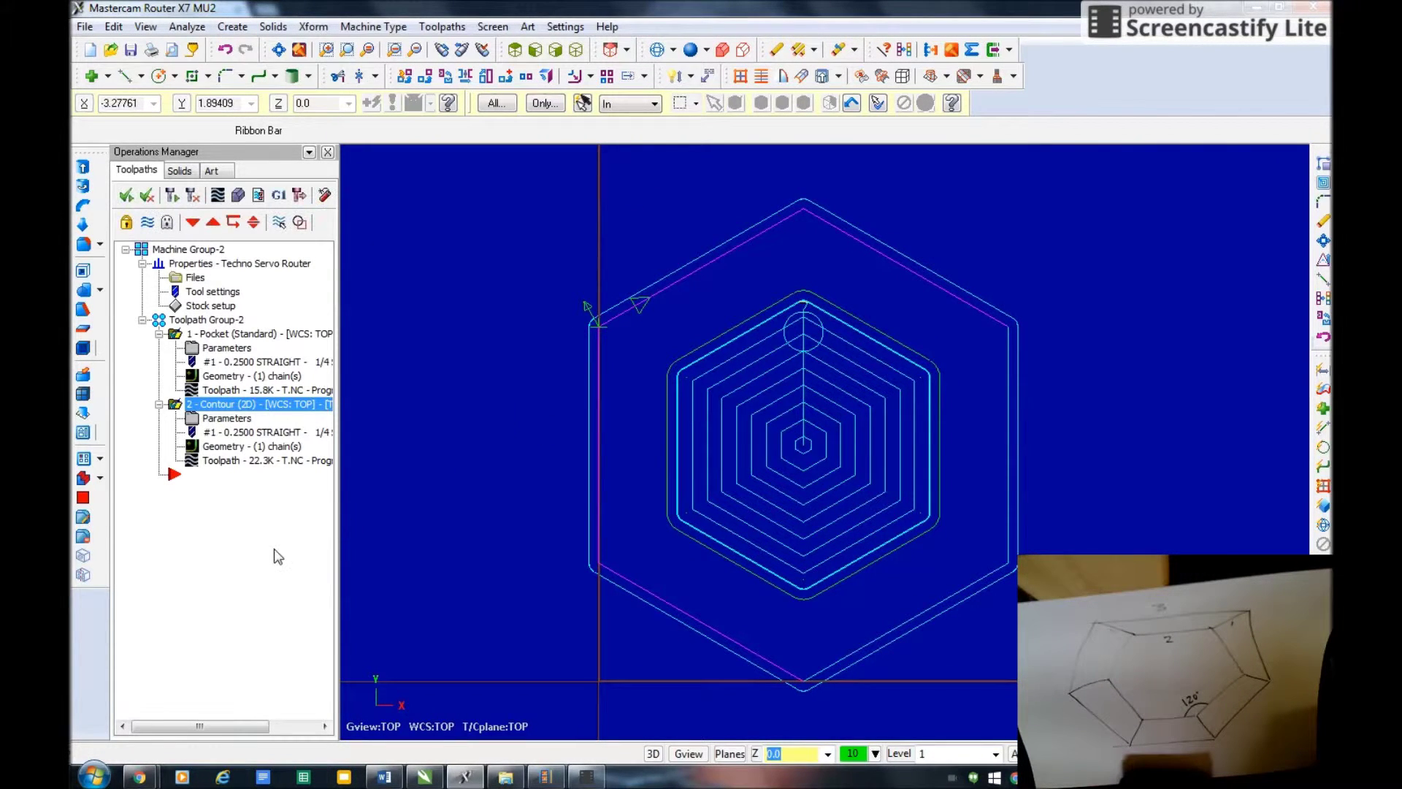
left_click(279, 197)
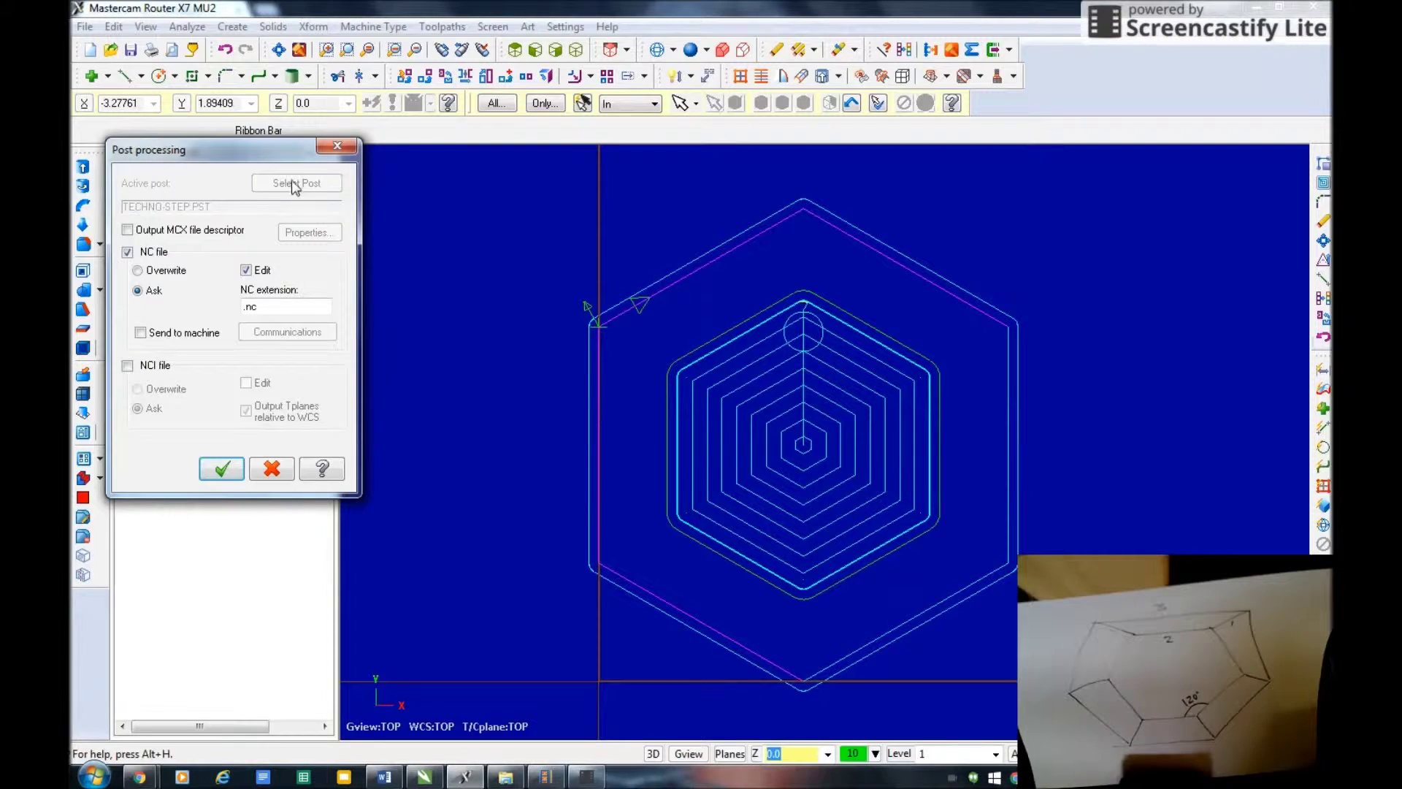
- Accept the post processing options and save the NC file as T on the Desktop
left_click(220, 469)
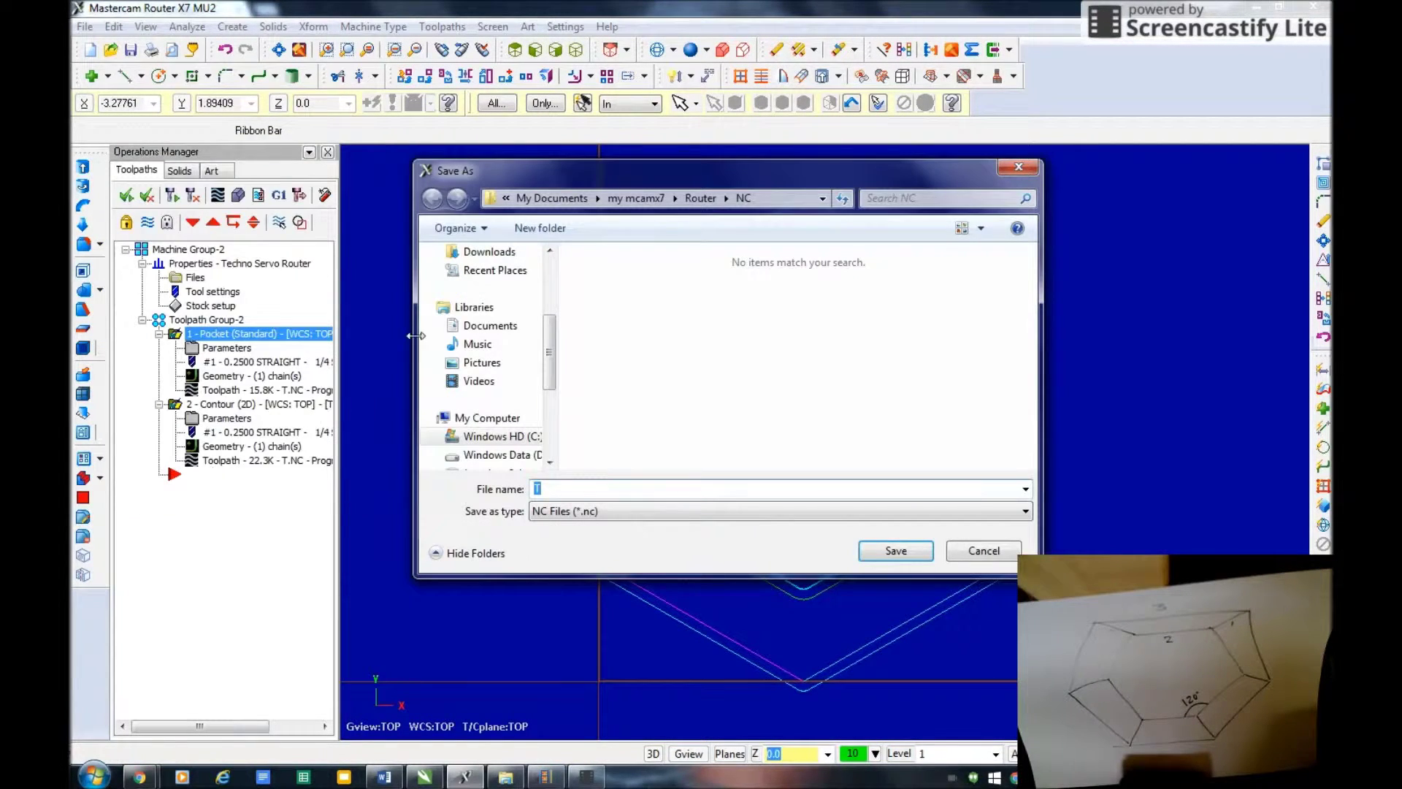
scroll(541, 343, "up", 3)
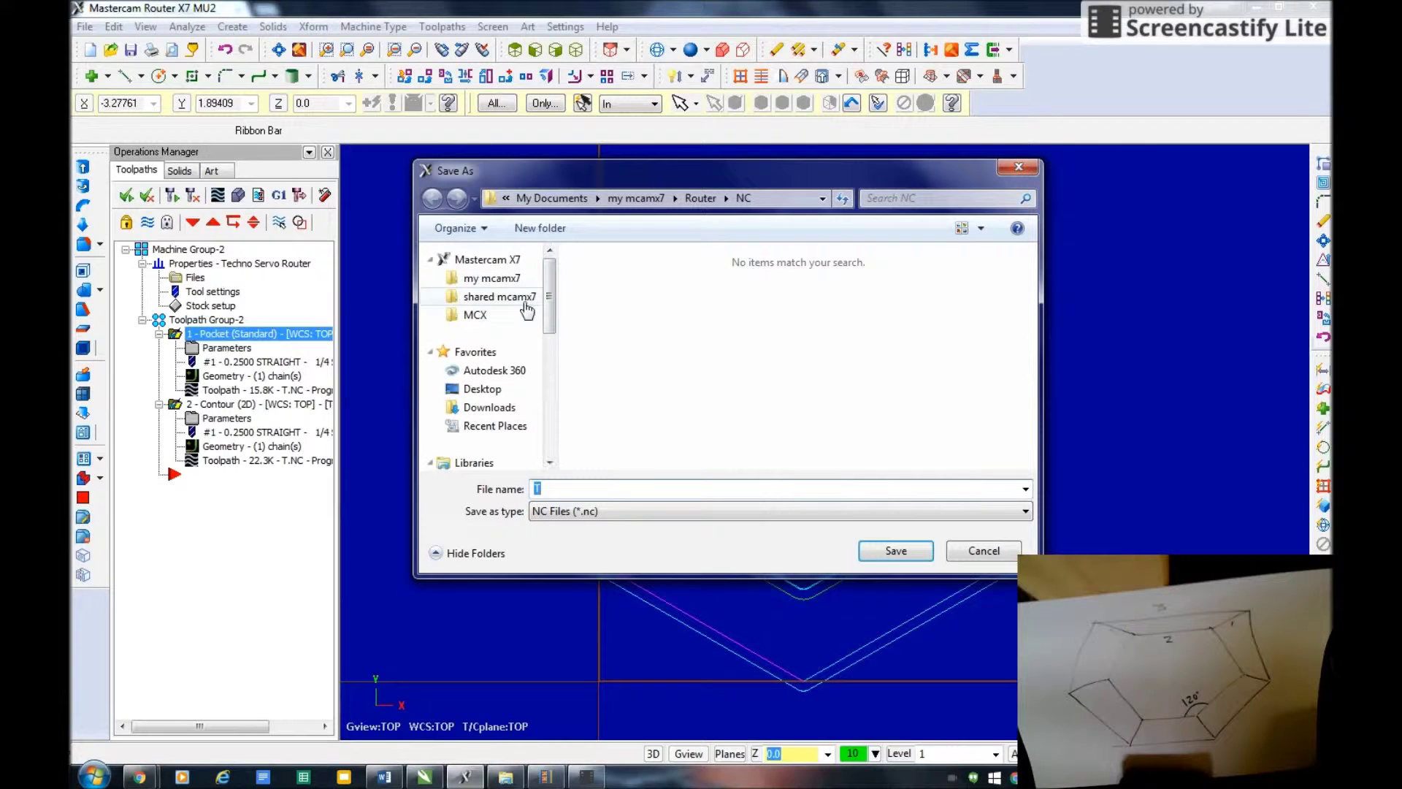
left_click(484, 388)
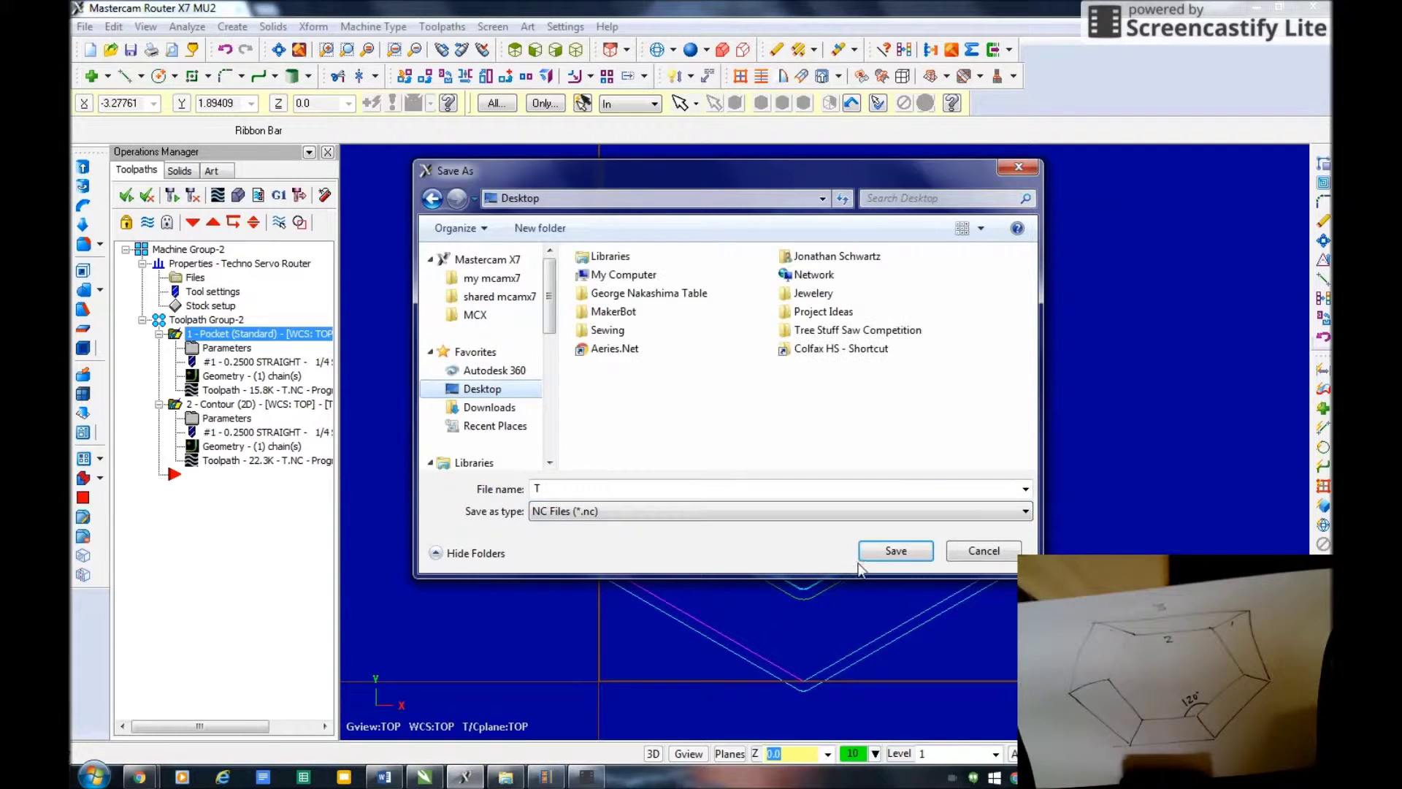
left_click(896, 551)
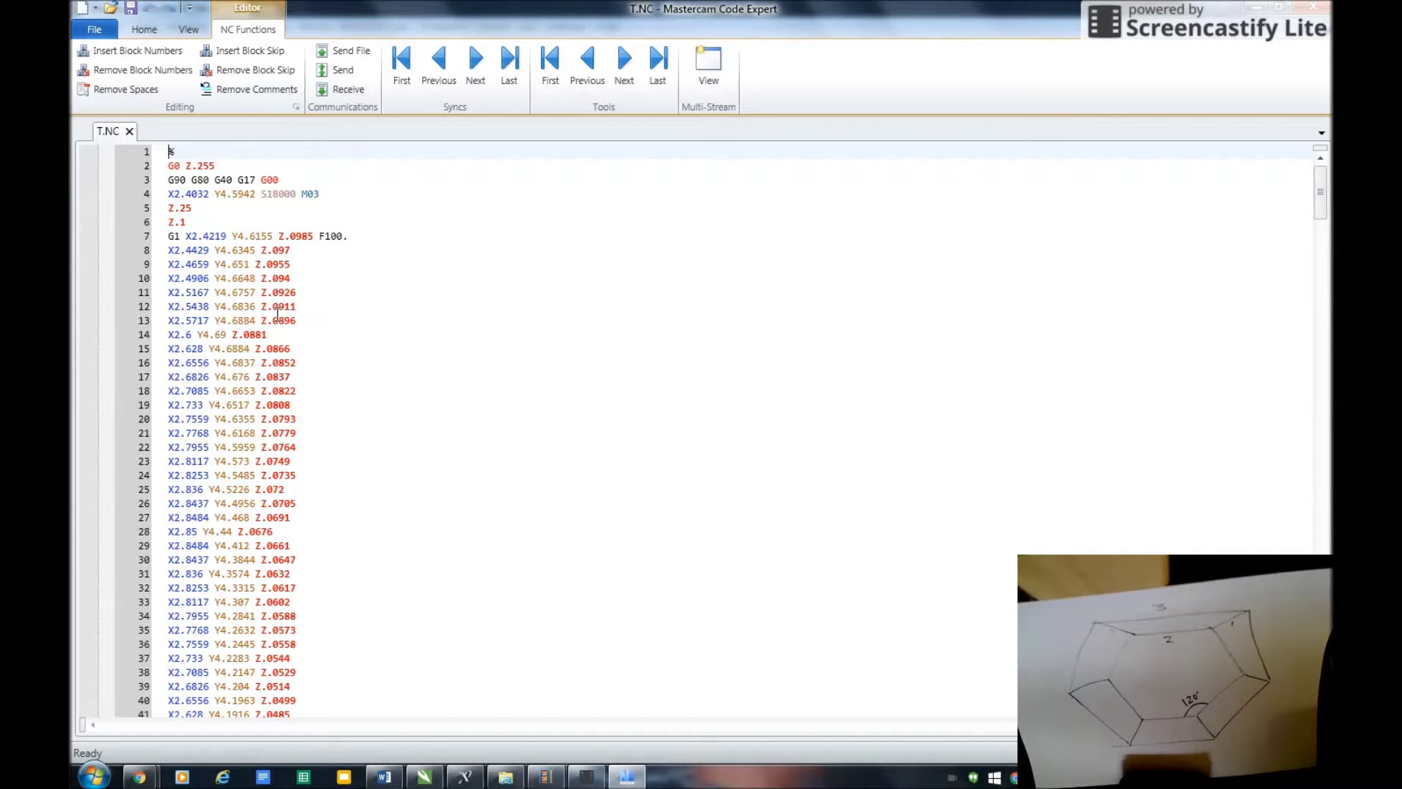
- Inspect lines of the T.NC code, including line 11, then close Code Expert
left_click(277, 391)
left_click(577, 293)
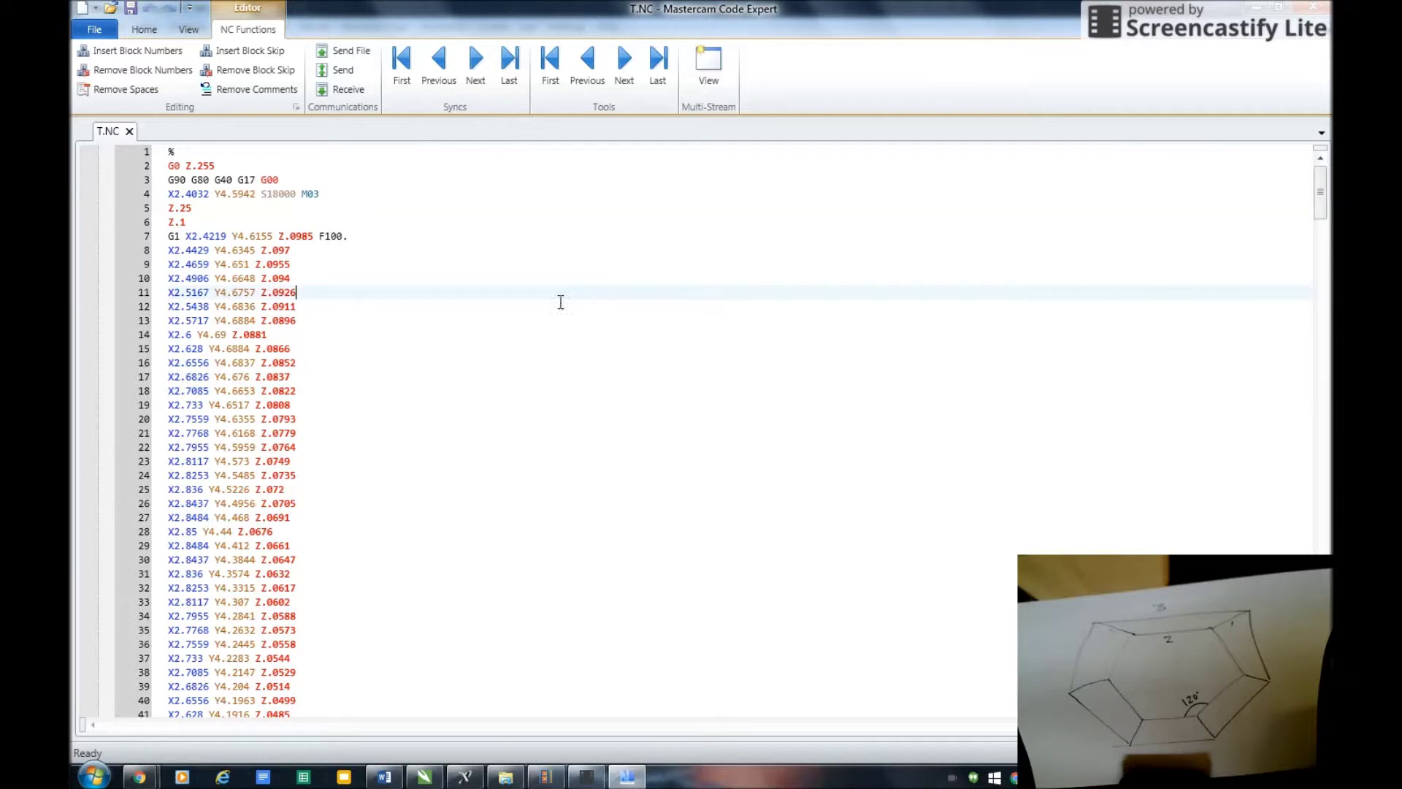
left_click(1312, 8)
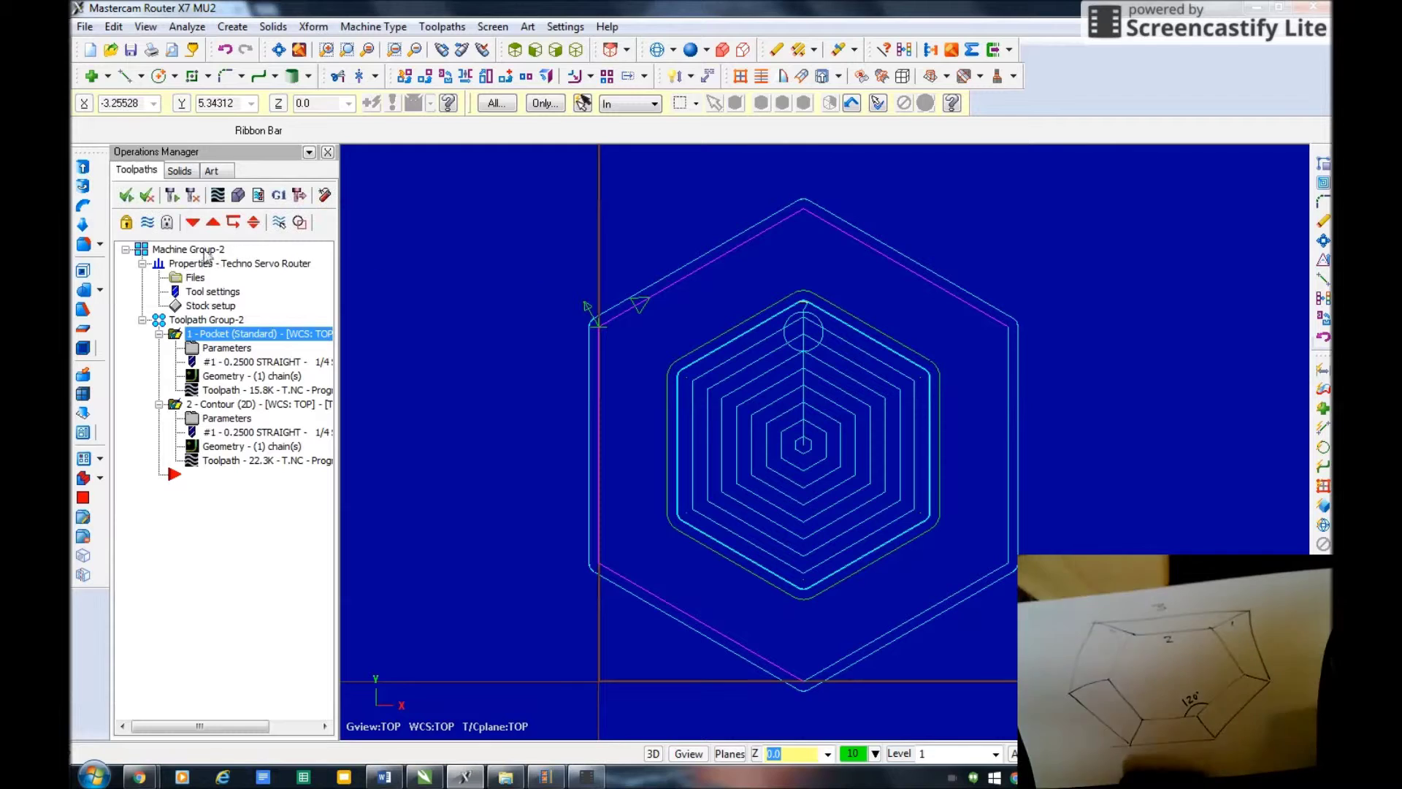
- Hide the toolpaths and delete the outer hexagon's upper-left, upper-right and right edges
left_click(147, 222)
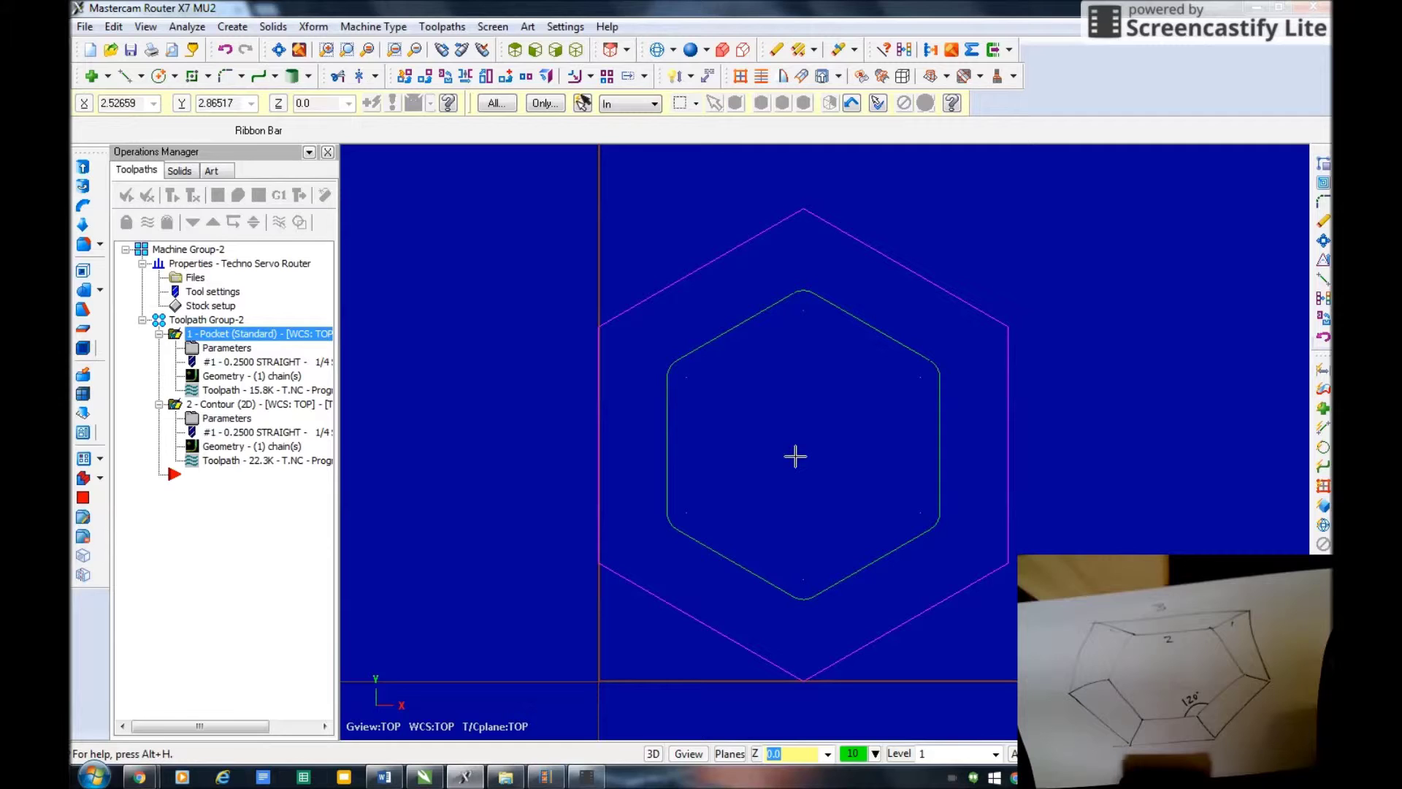
left_click(653, 301)
key("Delete")
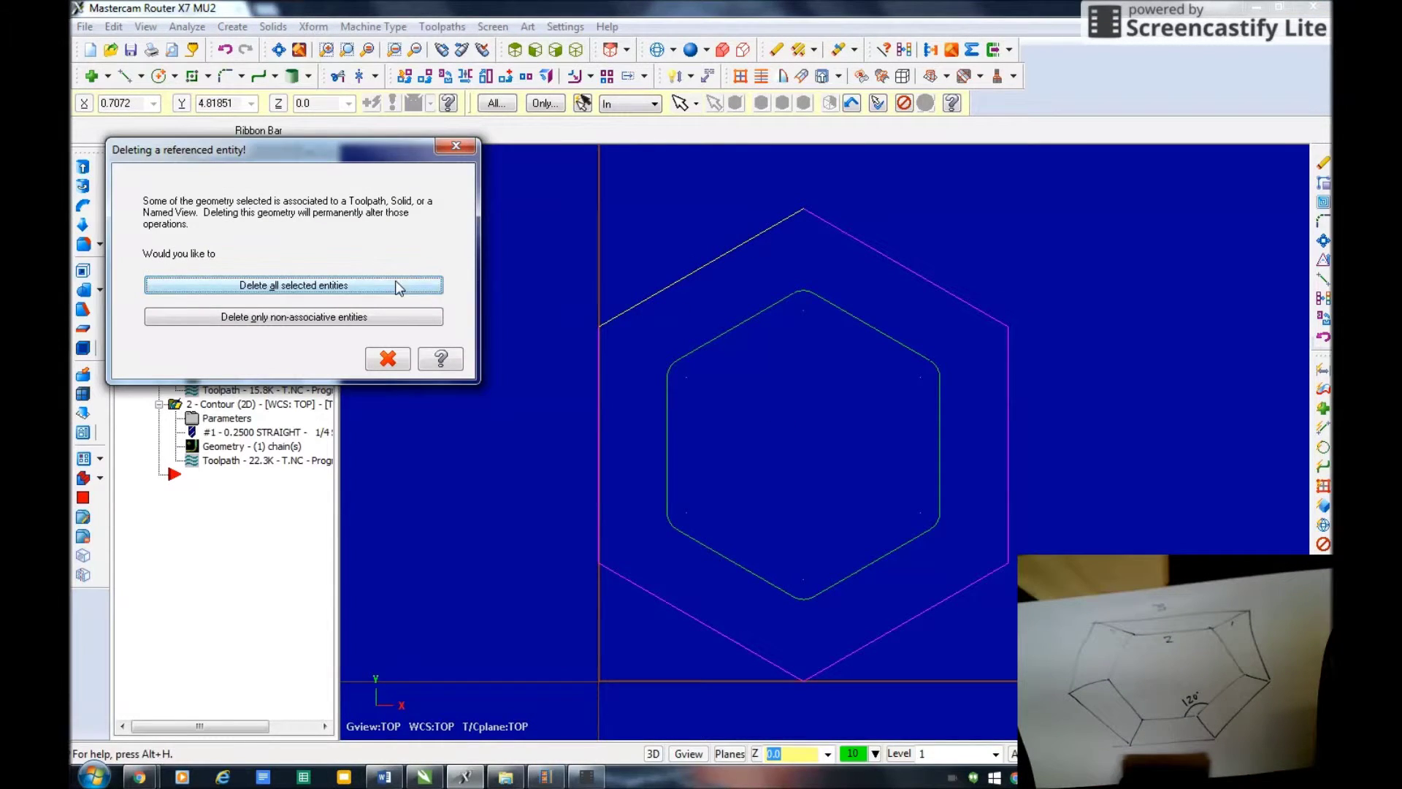
left_click(401, 285)
key("Delete")
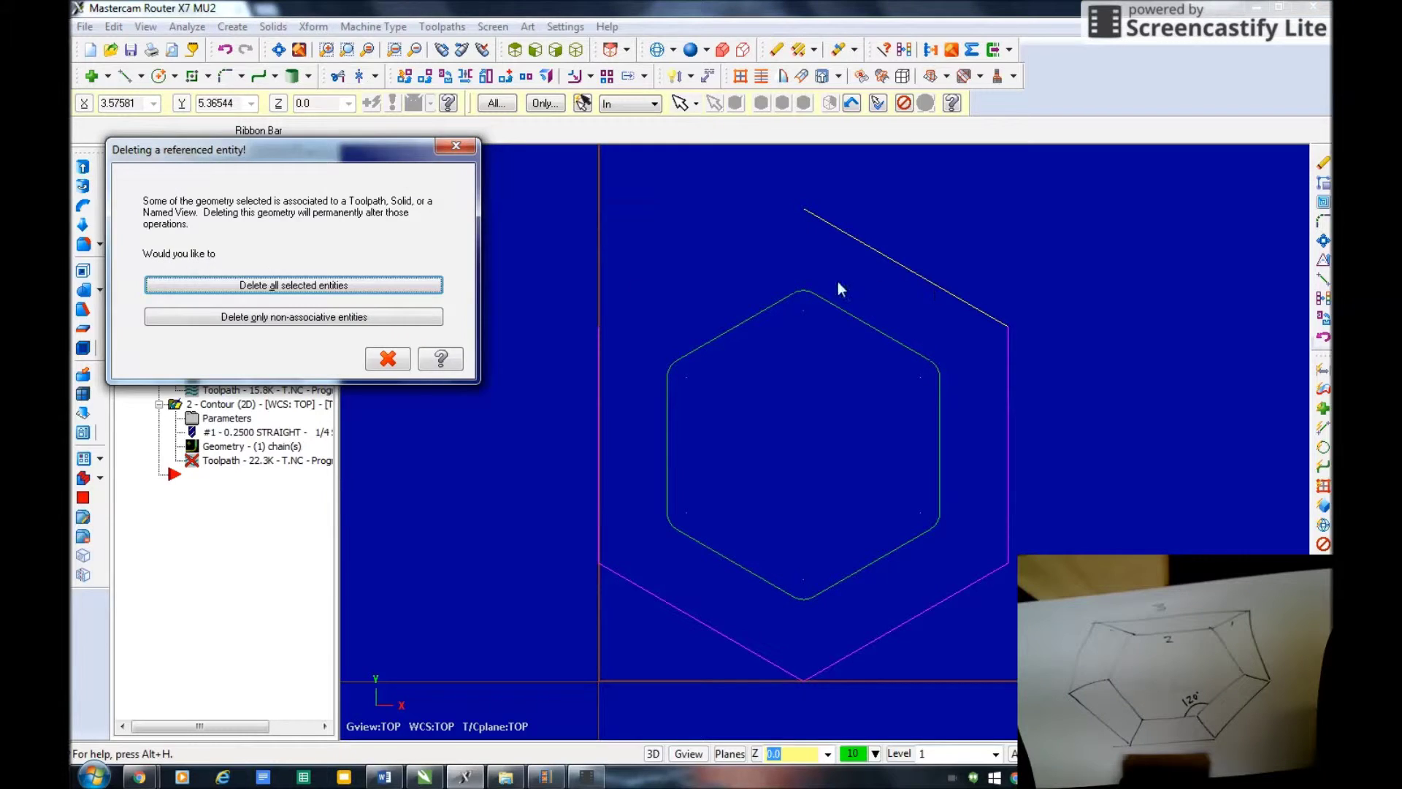
left_click(354, 285)
left_click(999, 423)
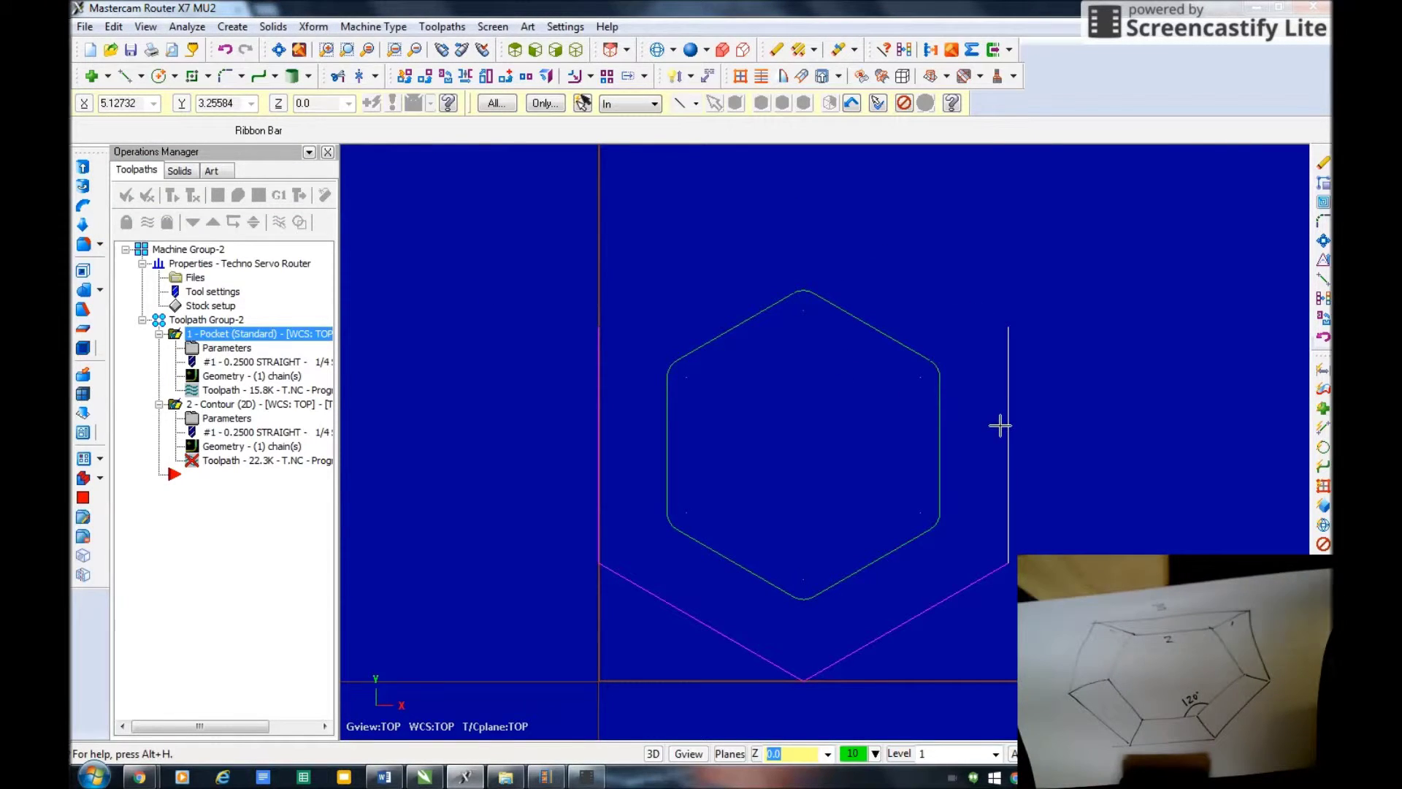
key("Delete")
left_click(310, 285)
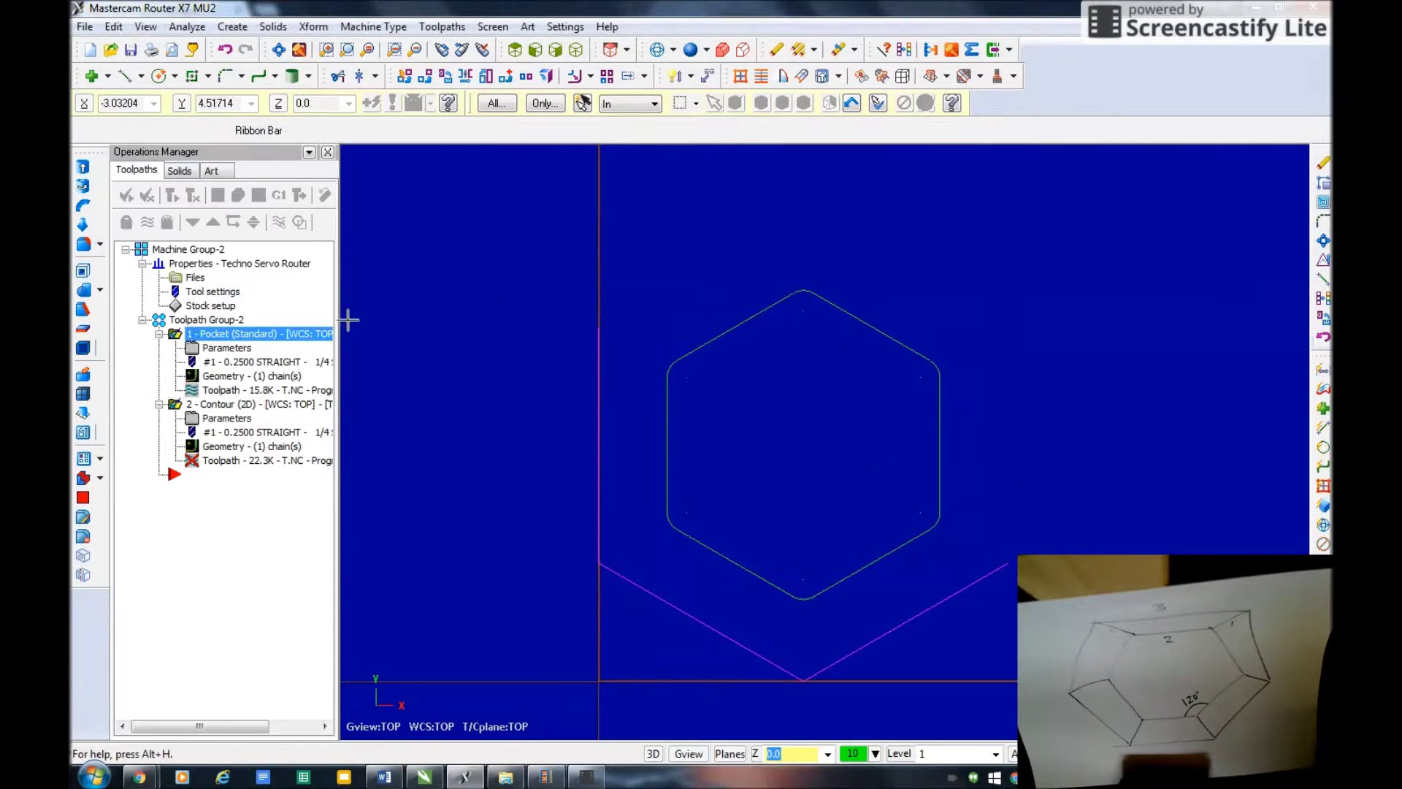
- Delete the outer hexagon's lower-right, lower-left and left vertical edges
left_click(848, 642)
key("Delete")
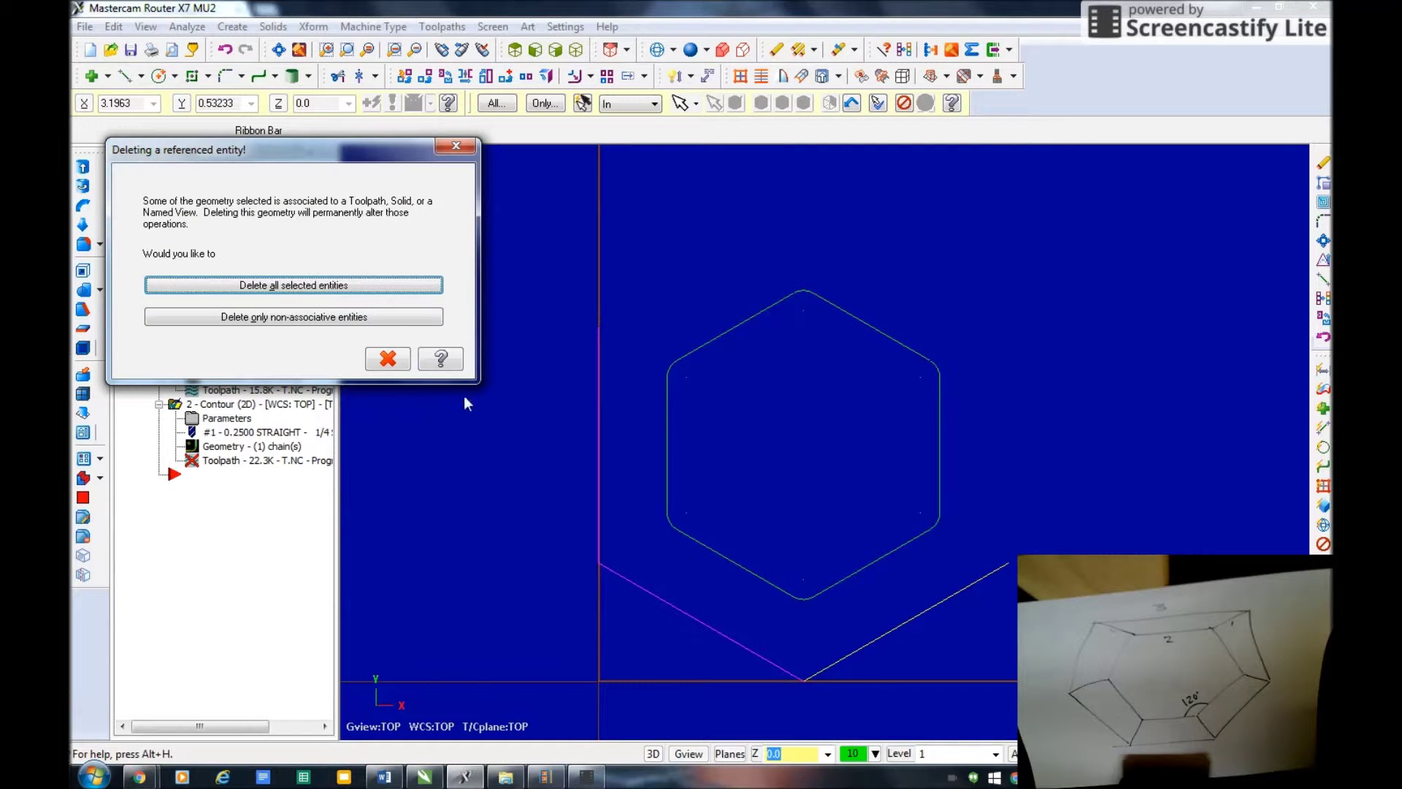
key("Return")
left_click(664, 602)
key("Delete")
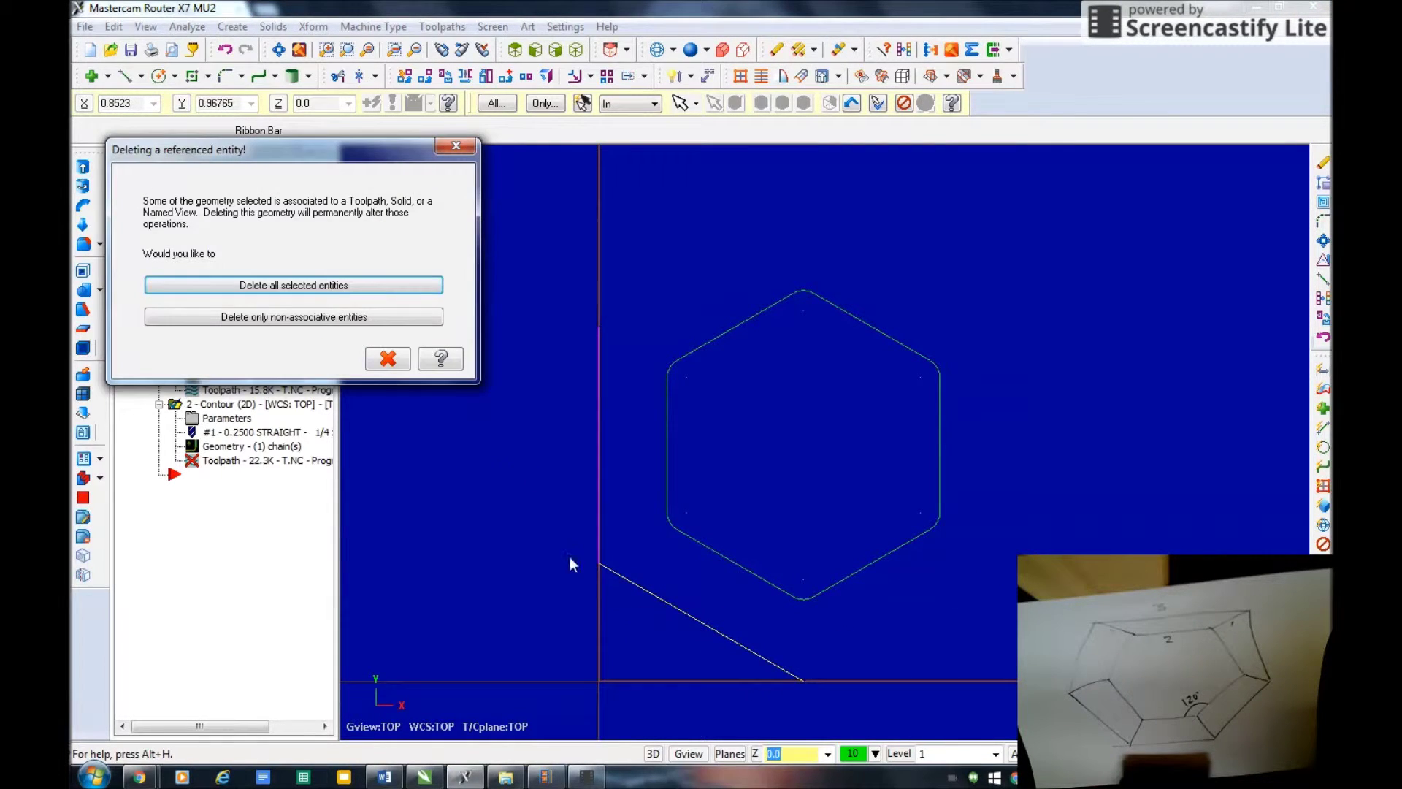
left_click(328, 284)
left_click(595, 463)
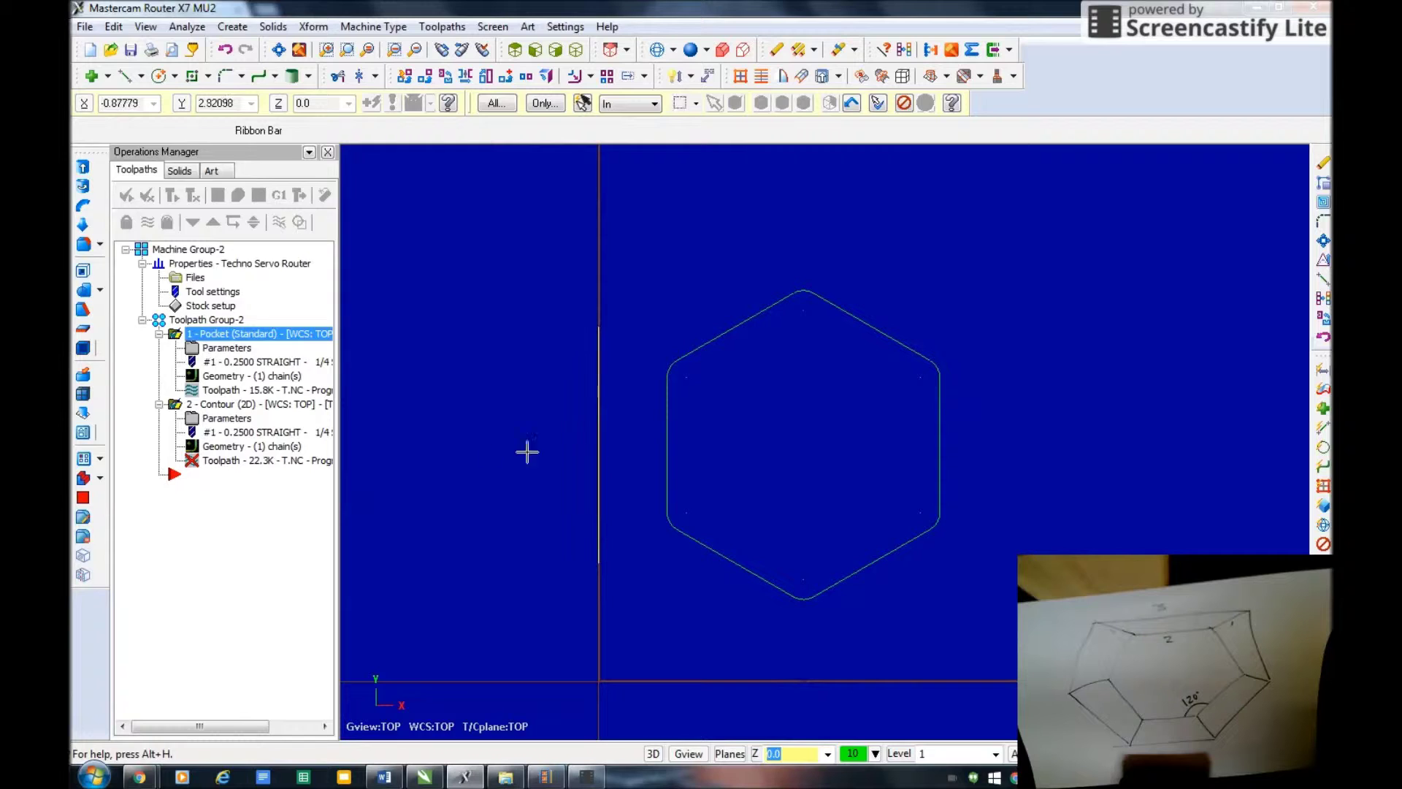
key("Delete")
left_click(379, 286)
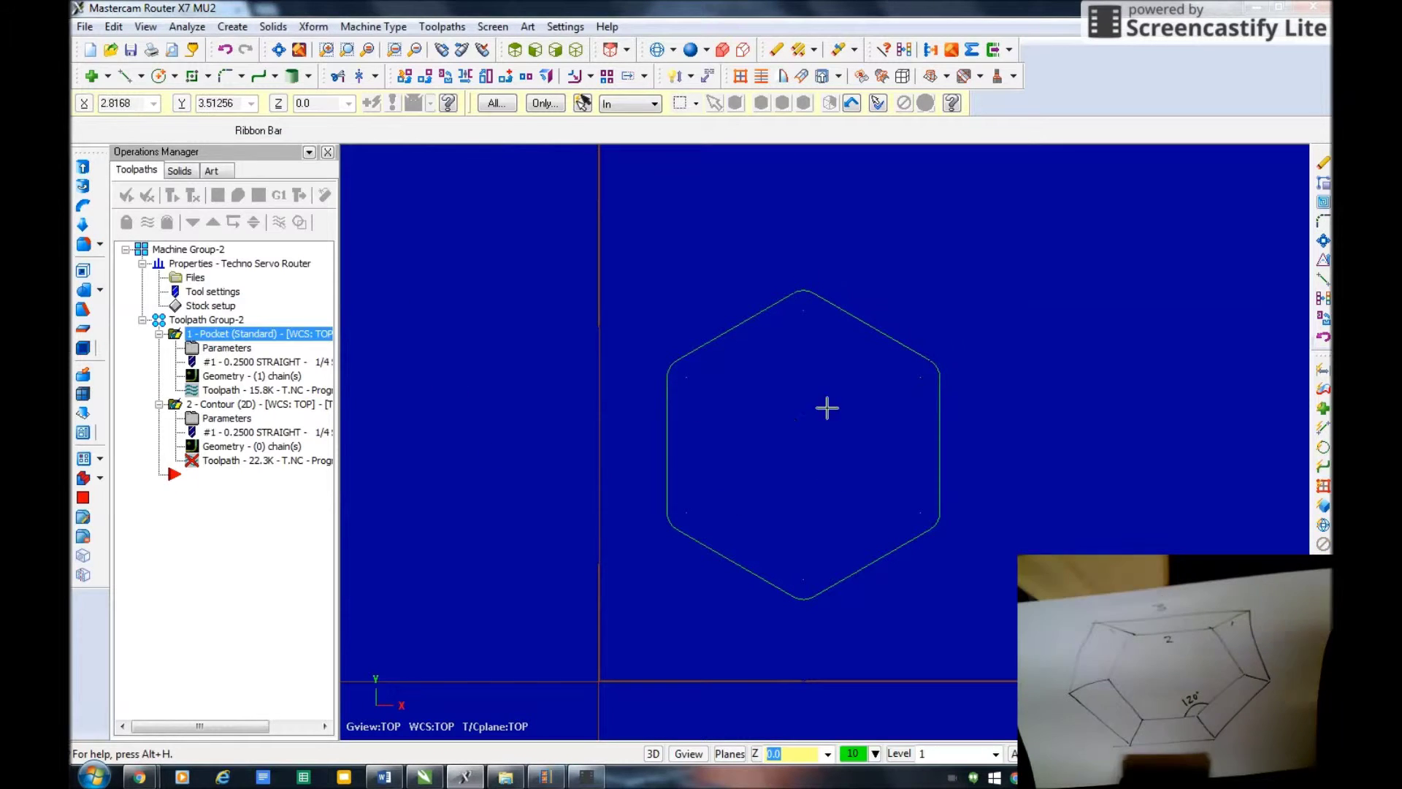
- Offset the hexagon 0.01 inward with sharp corners, moving it instead of copying
left_click(311, 27)
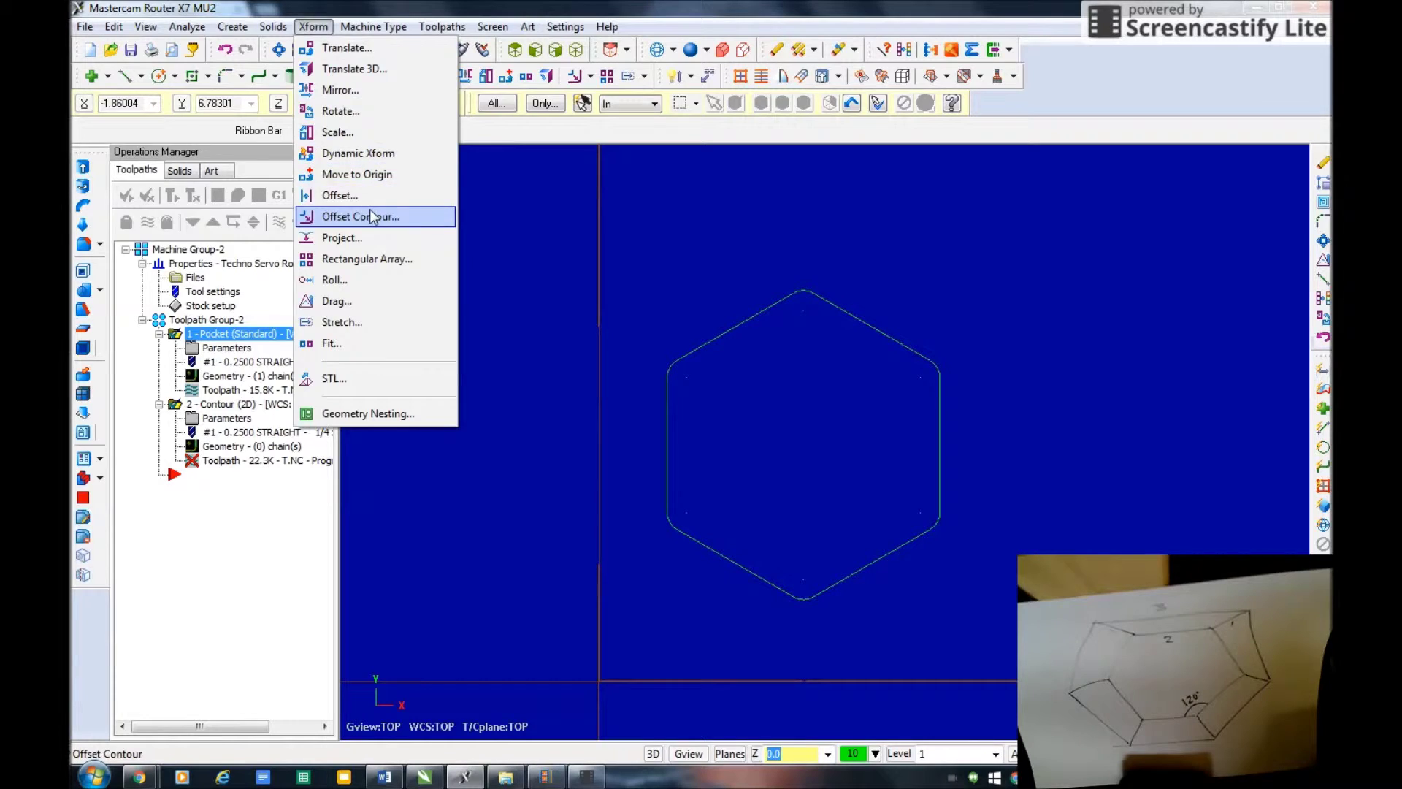
left_click(370, 216)
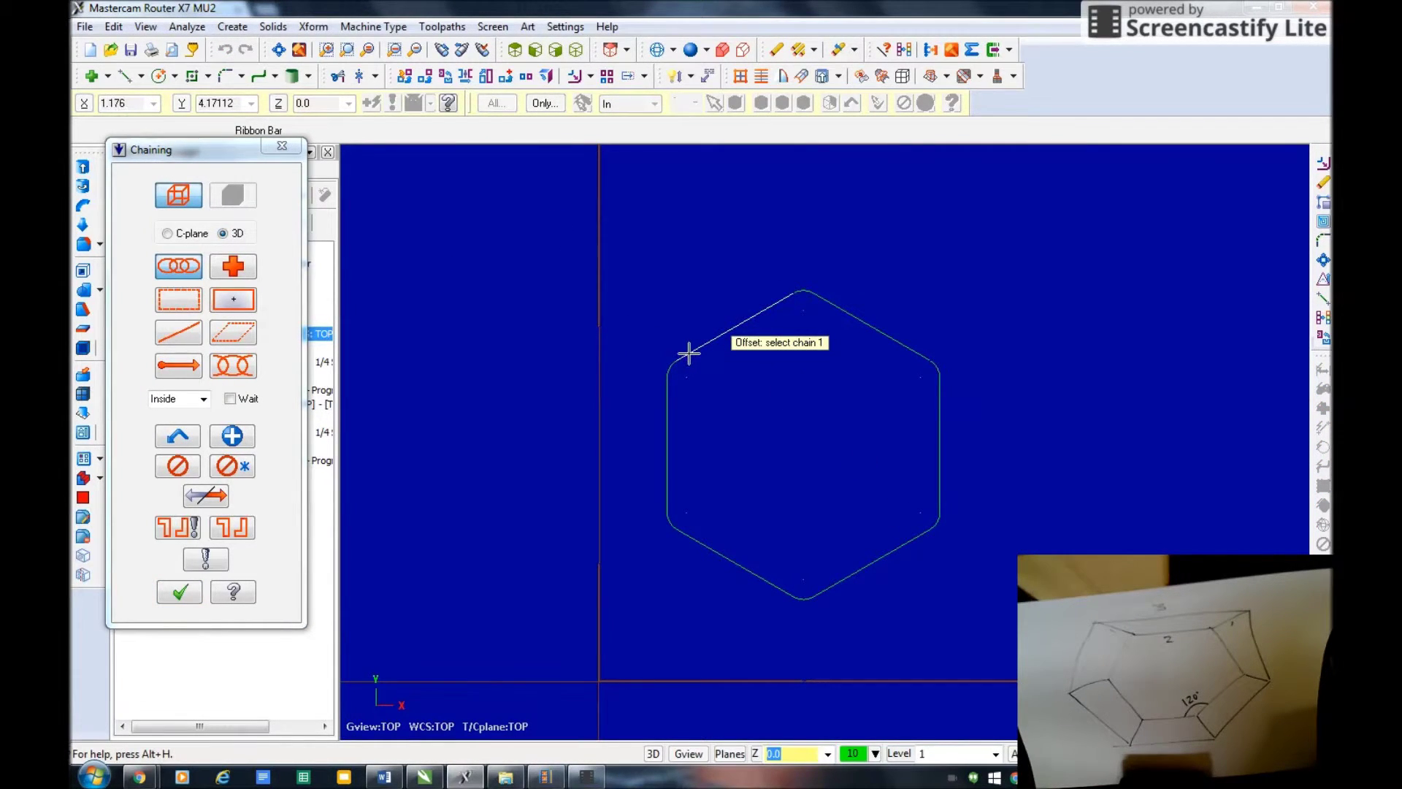
left_click(201, 598)
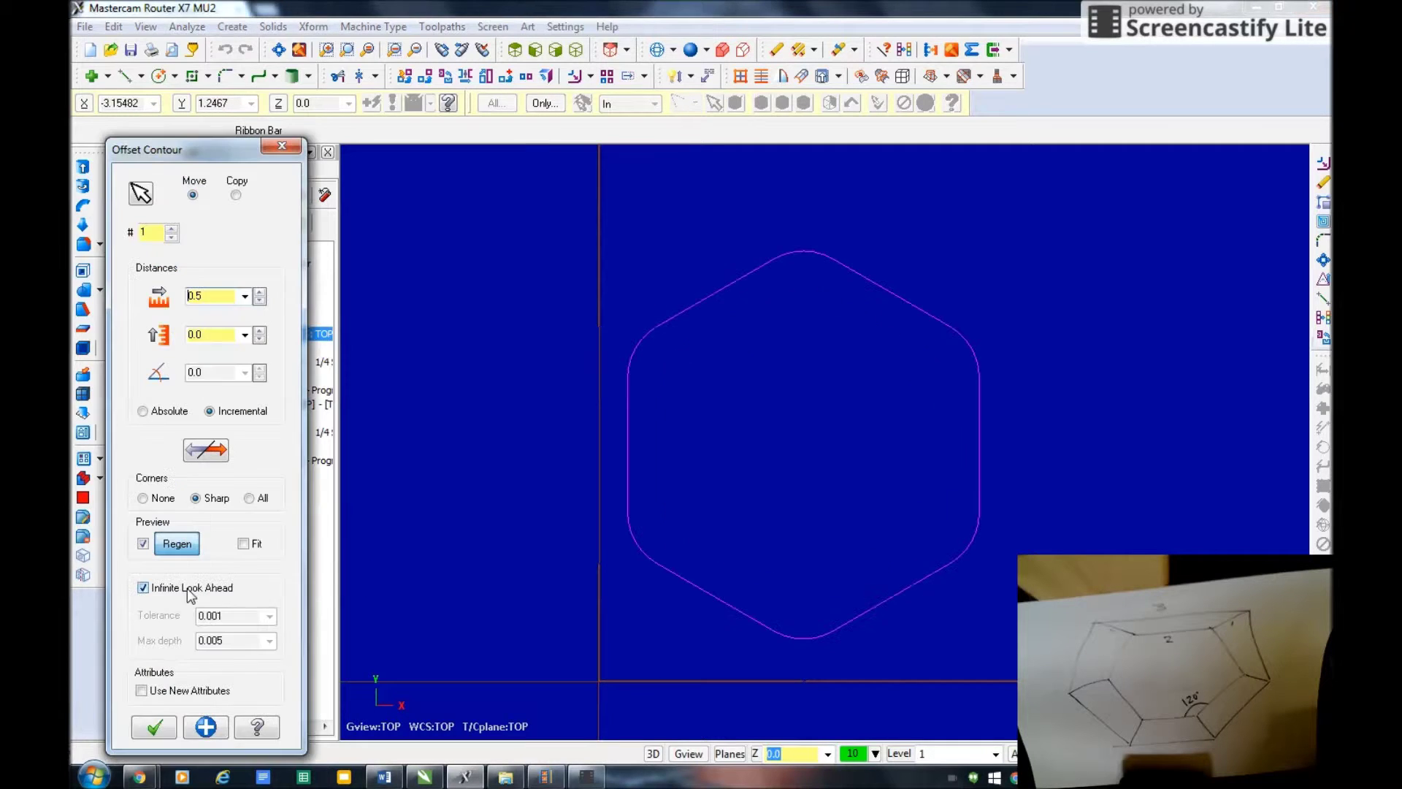
left_click(235, 196)
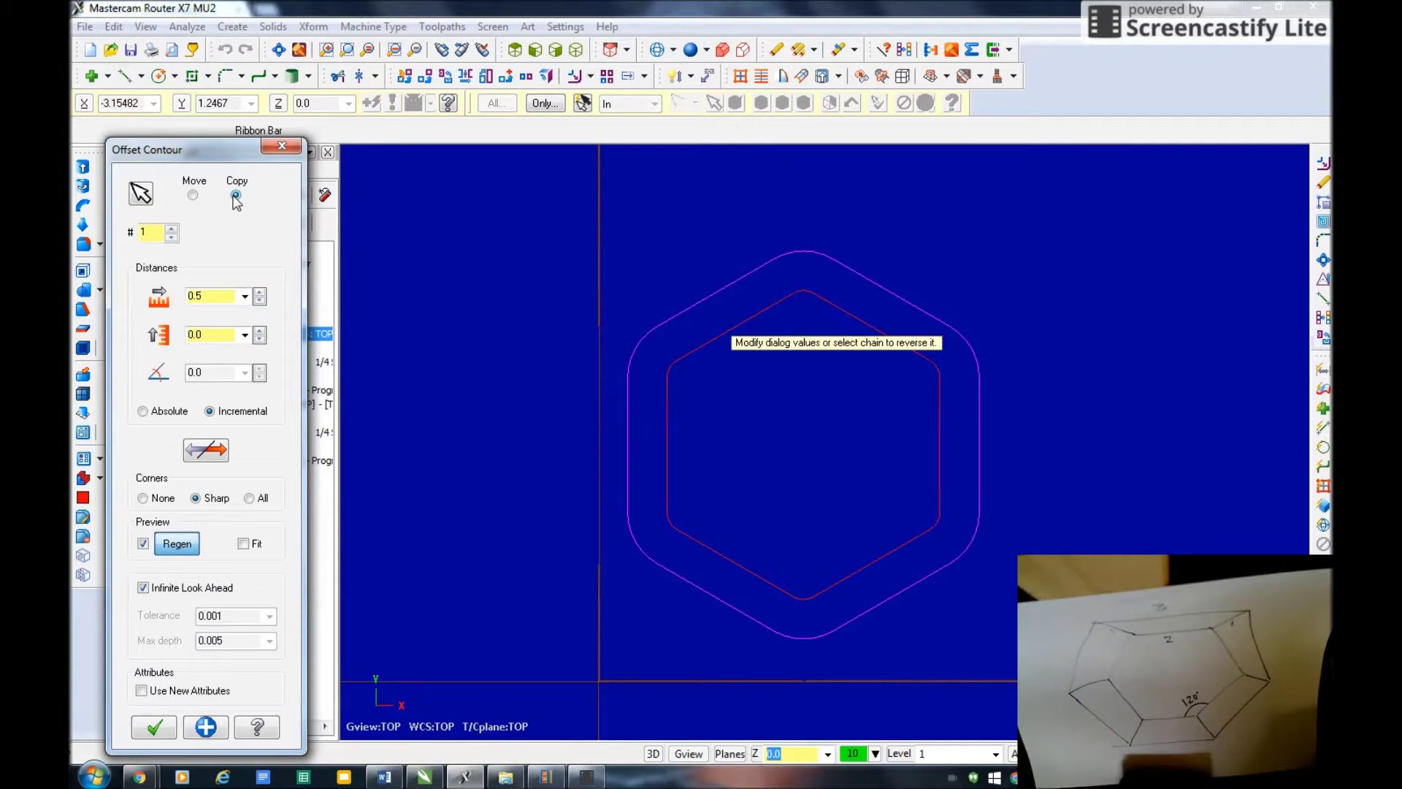
left_click(214, 456)
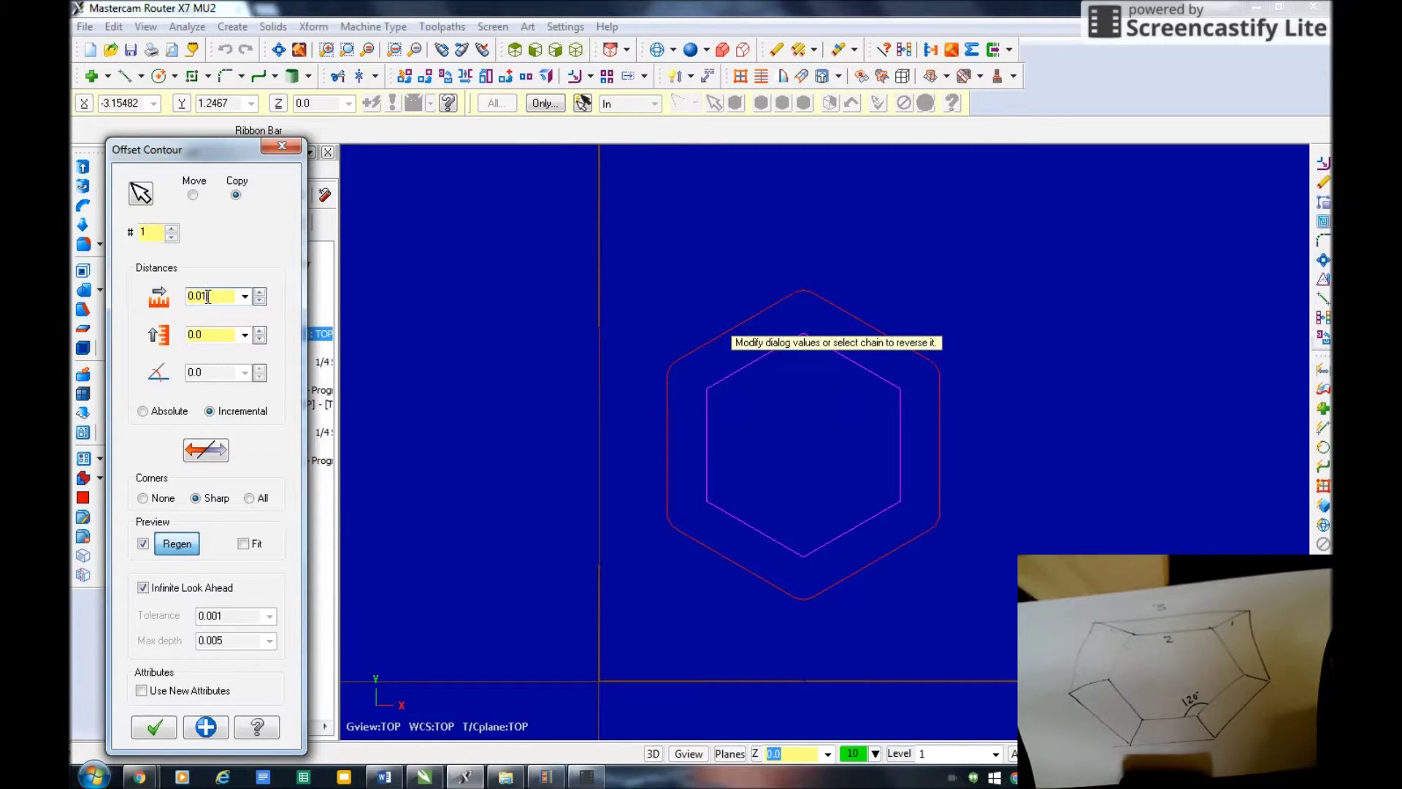
left_click(193, 196)
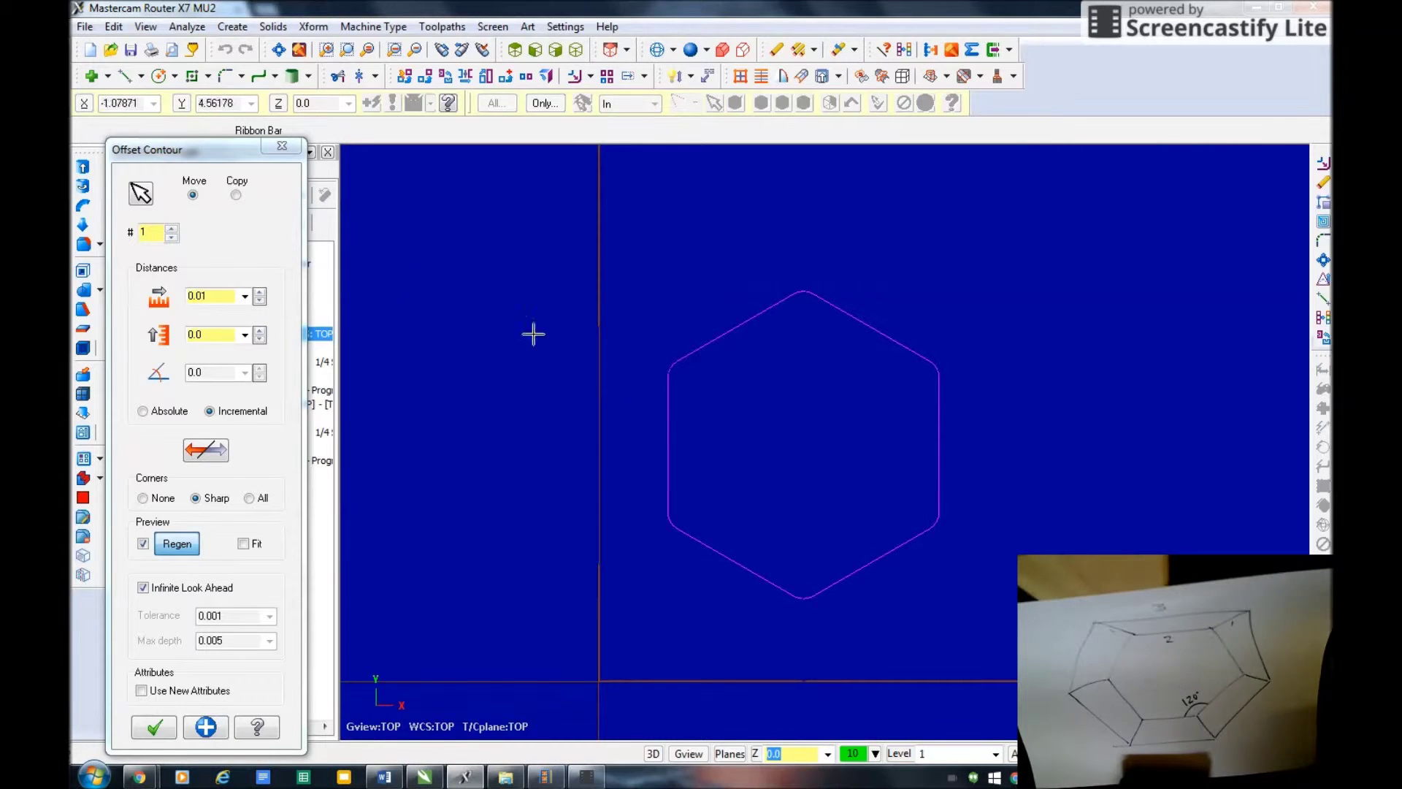
- Save the inset hexagon as an AutoCAD DXF on the Desktop, then switch to CorelDRAW
left_click(84, 27)
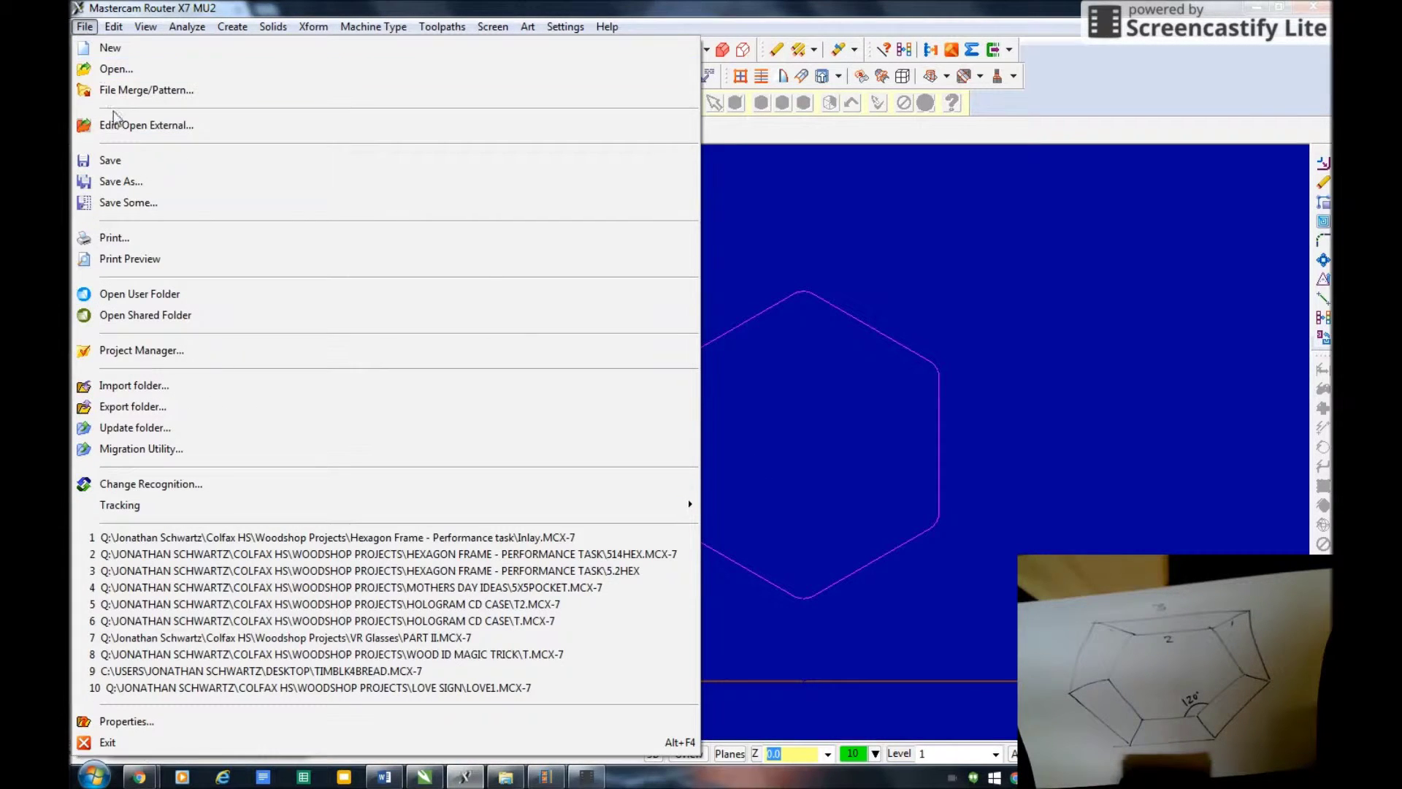
left_click(120, 181)
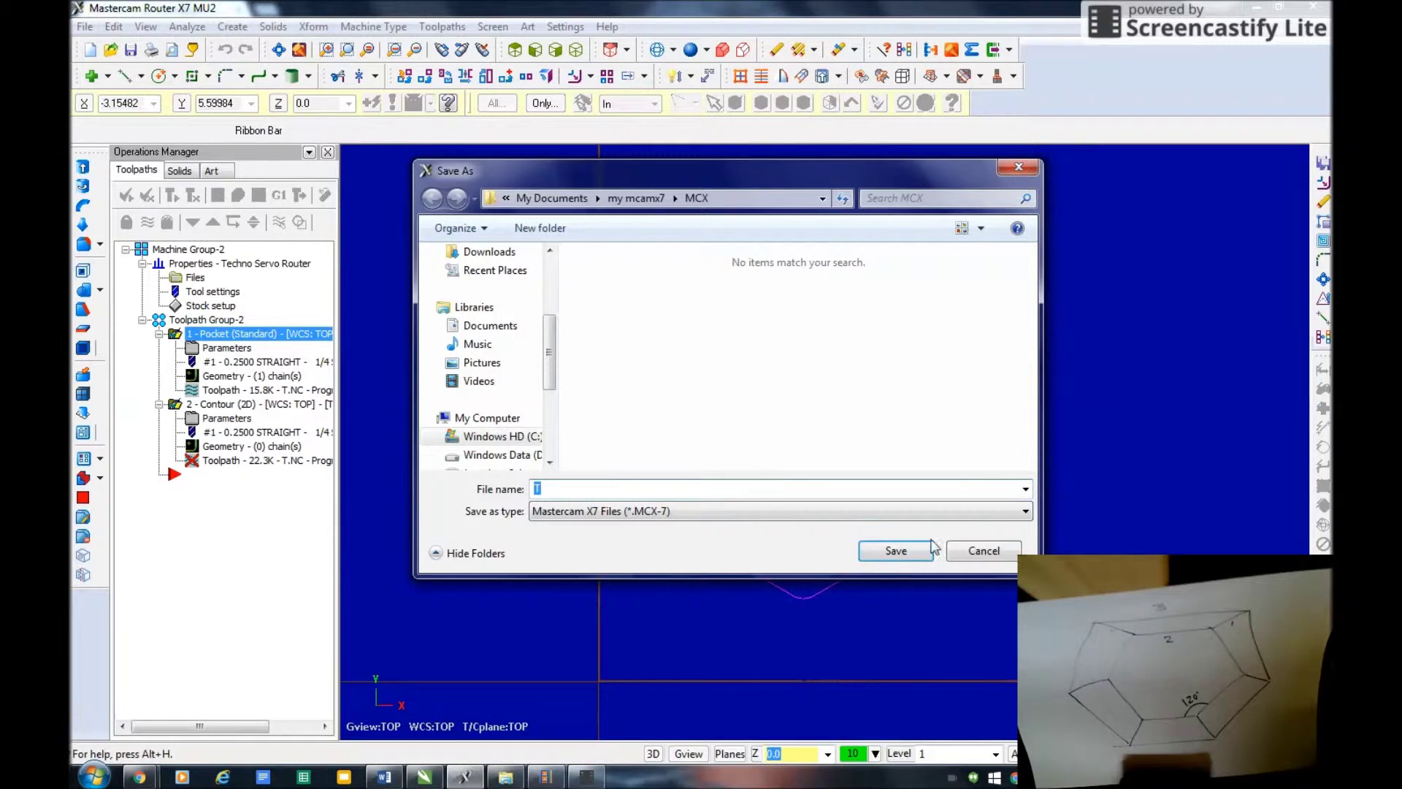
left_click(1026, 512)
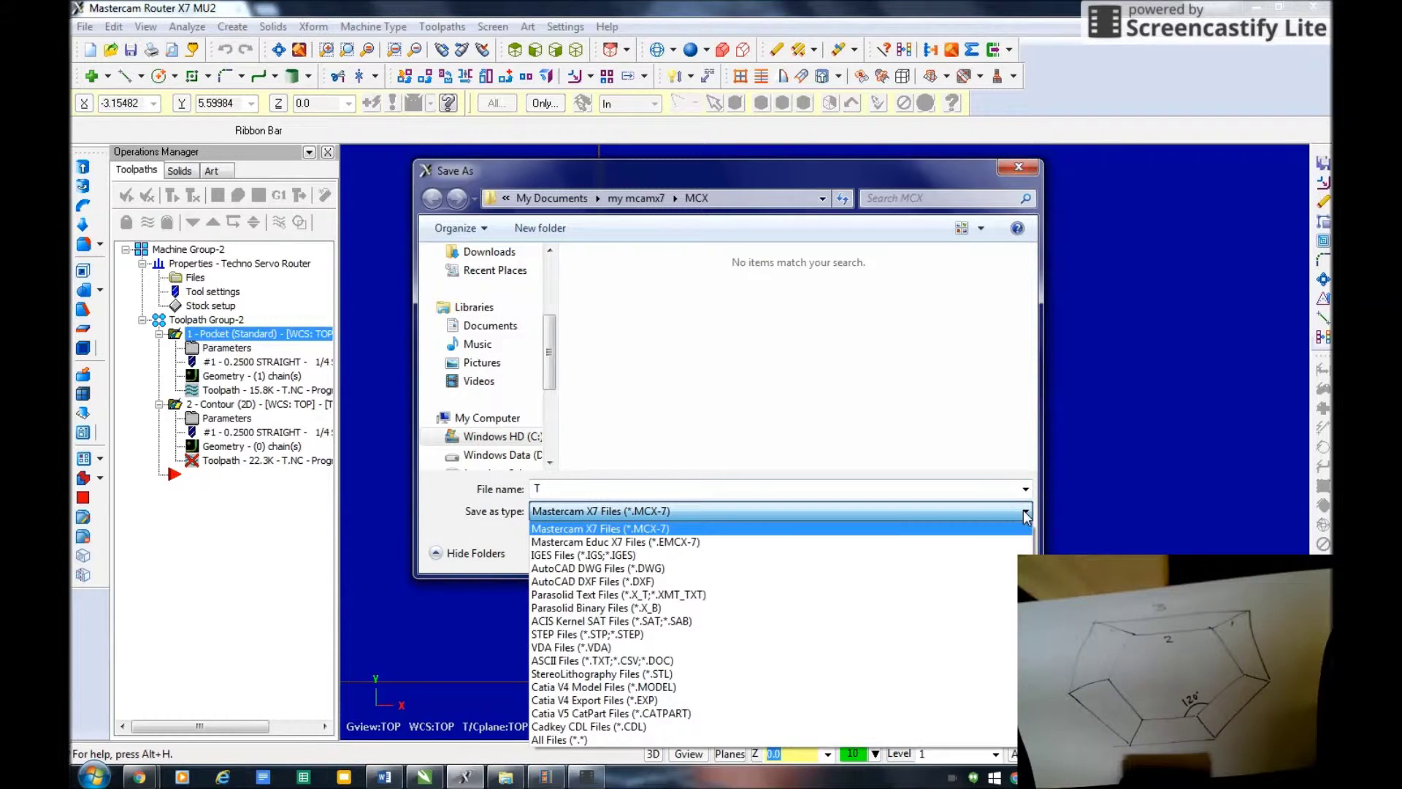
left_click(646, 587)
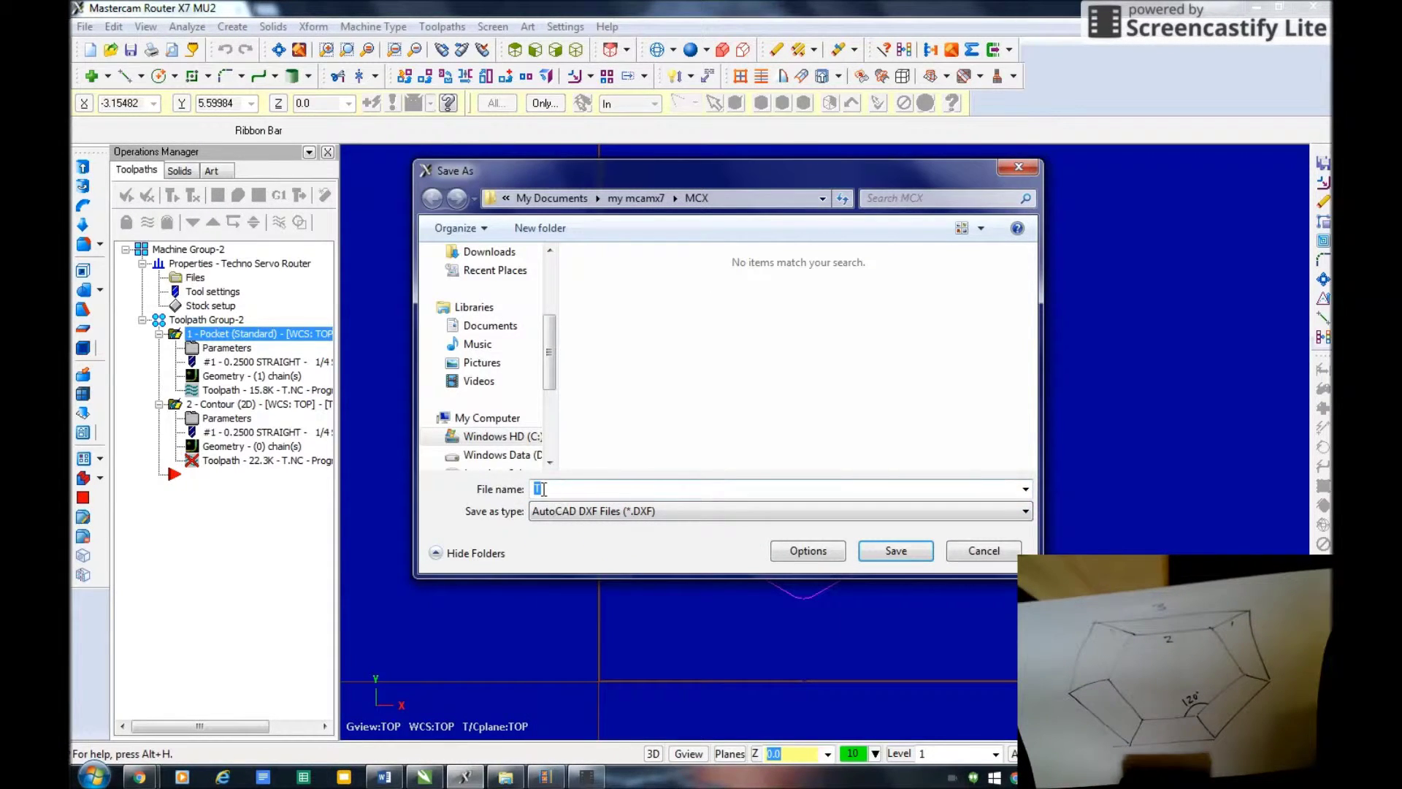
left_click_drag(550, 379, 550, 328)
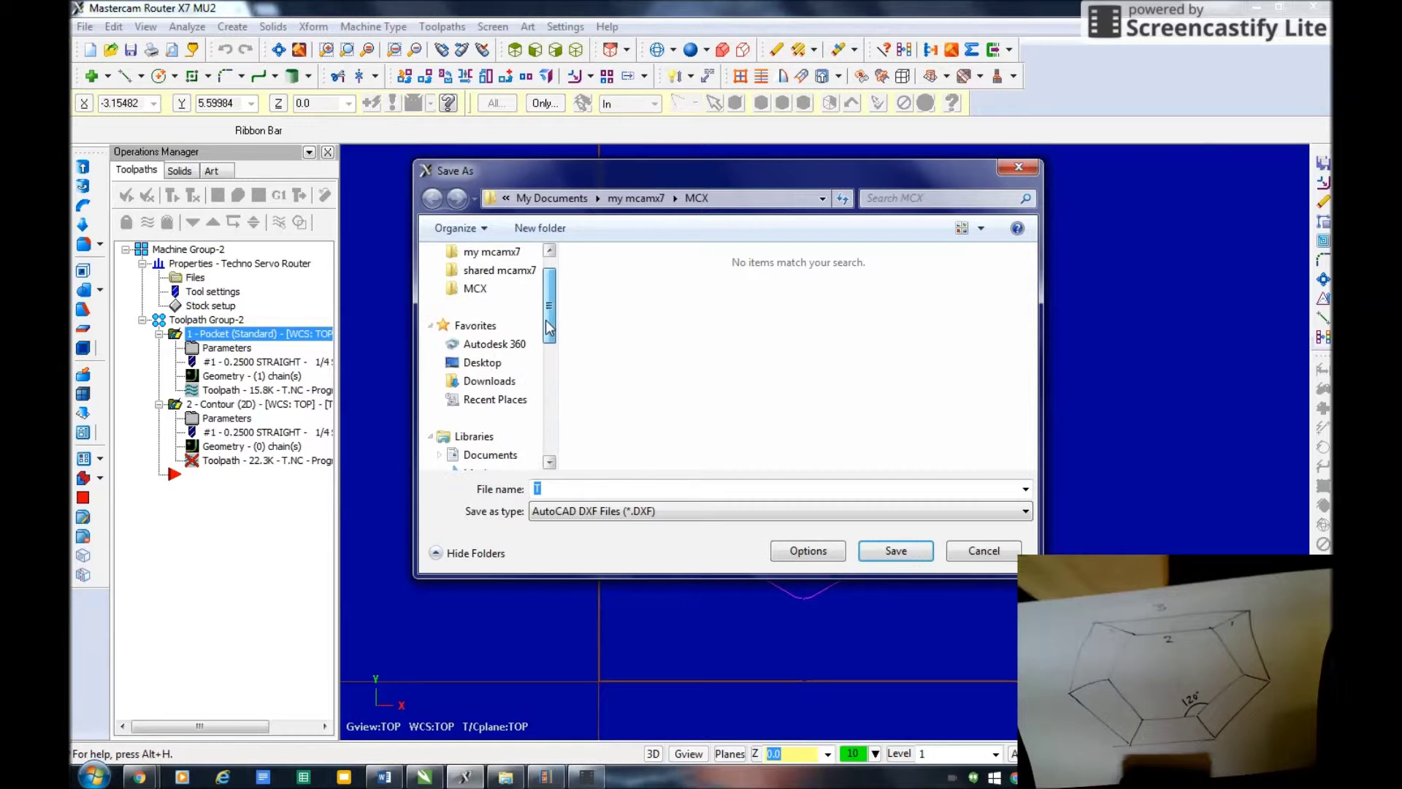
left_click(484, 363)
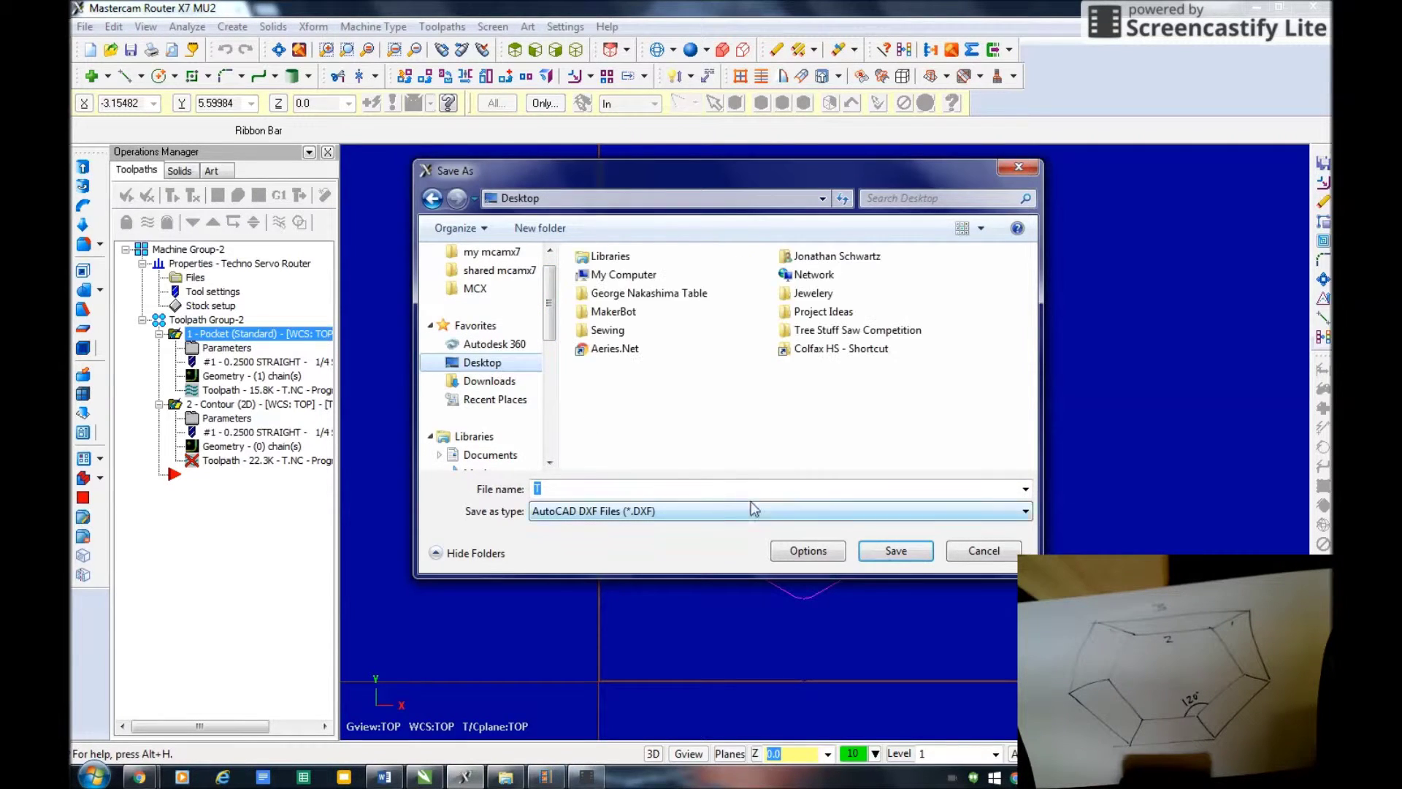
left_click(904, 550)
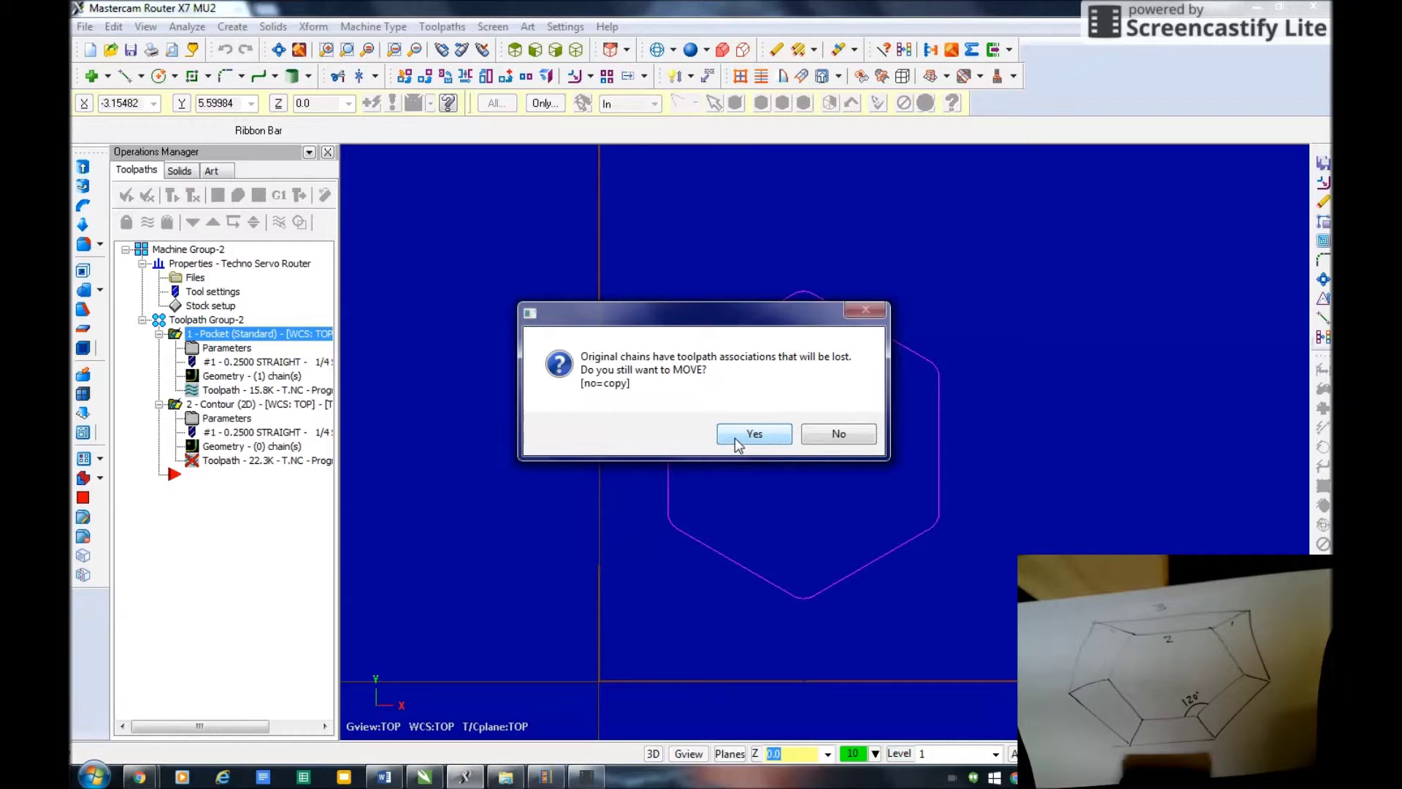
left_click(737, 433)
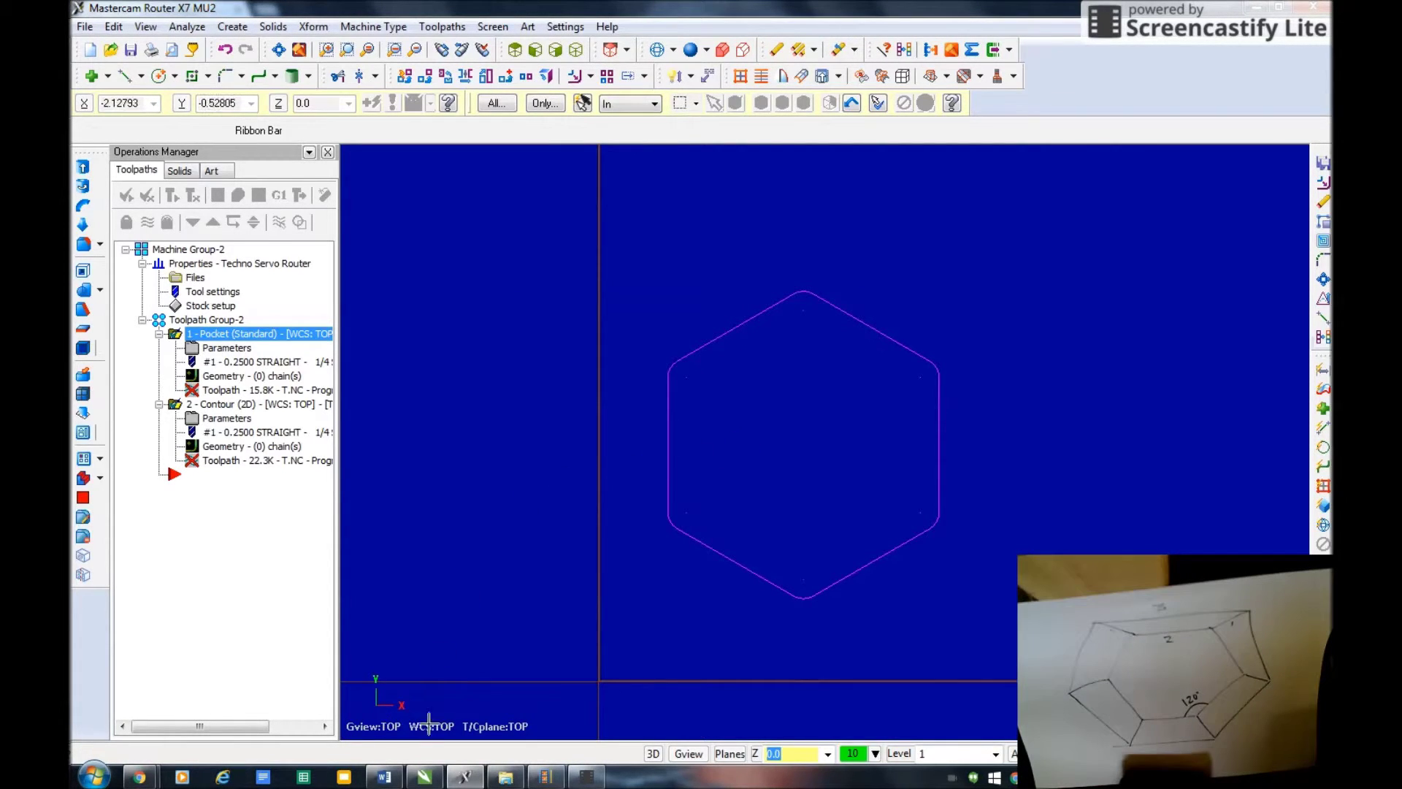
left_click(423, 779)
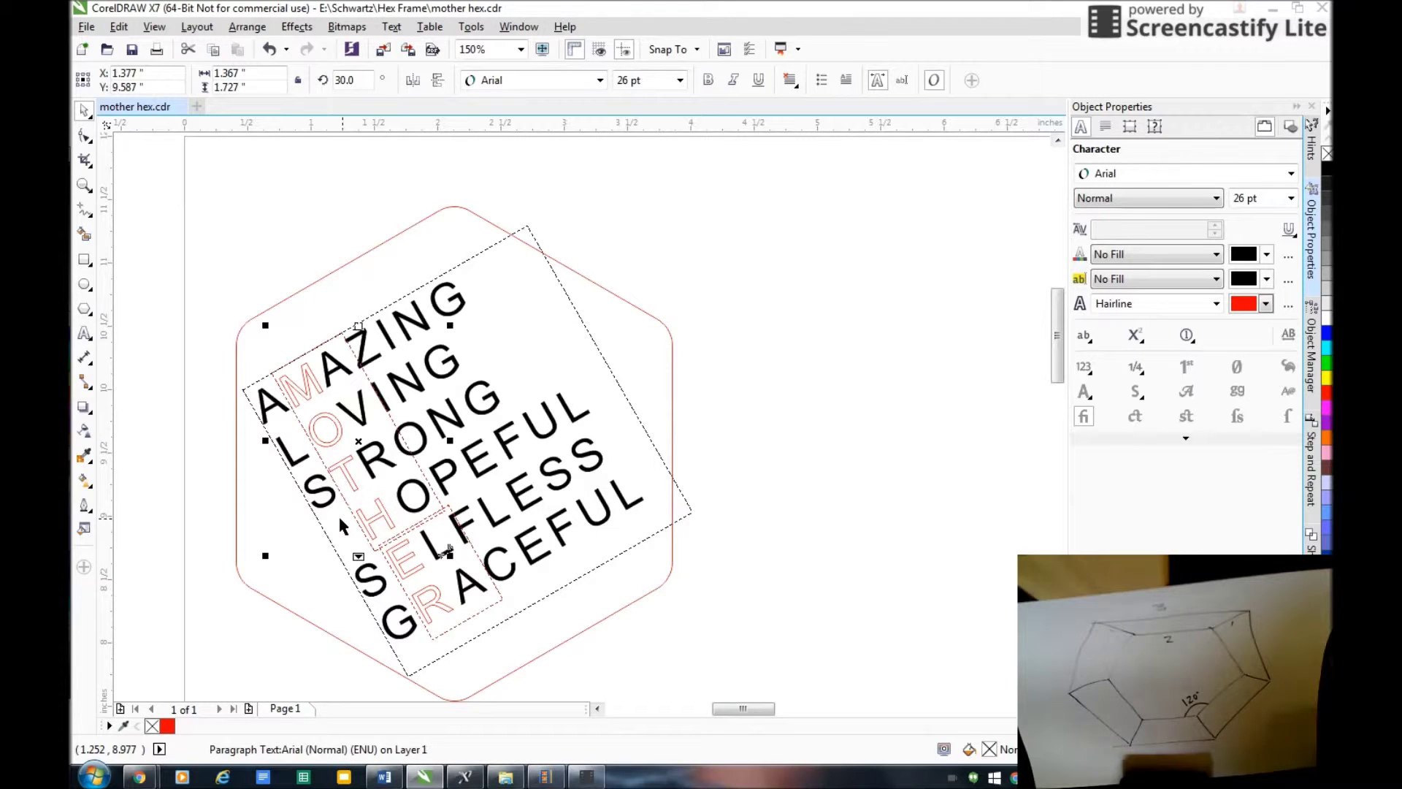
- Import INLAY.DXF with default AutoCAD settings and place it on the page
left_click(86, 27)
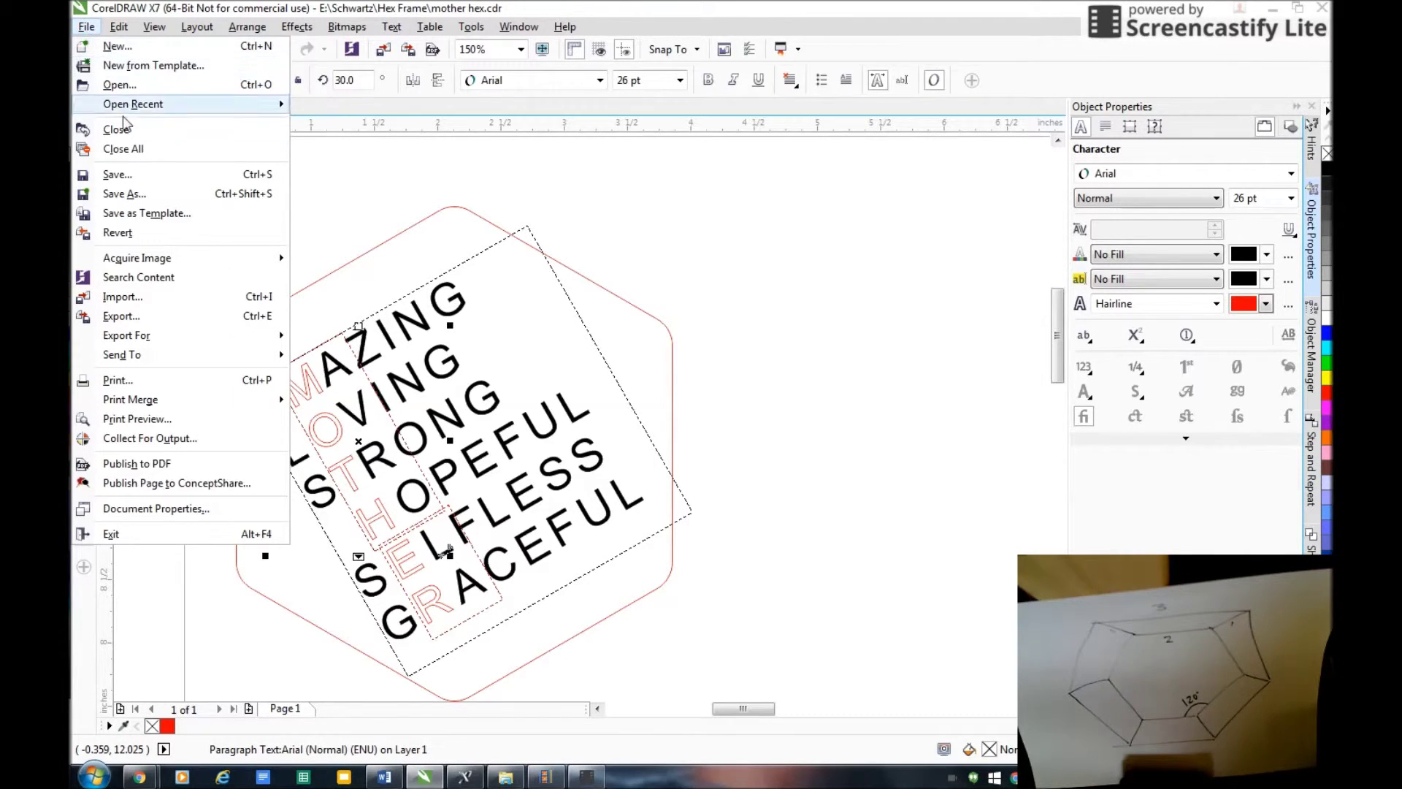
left_click(125, 296)
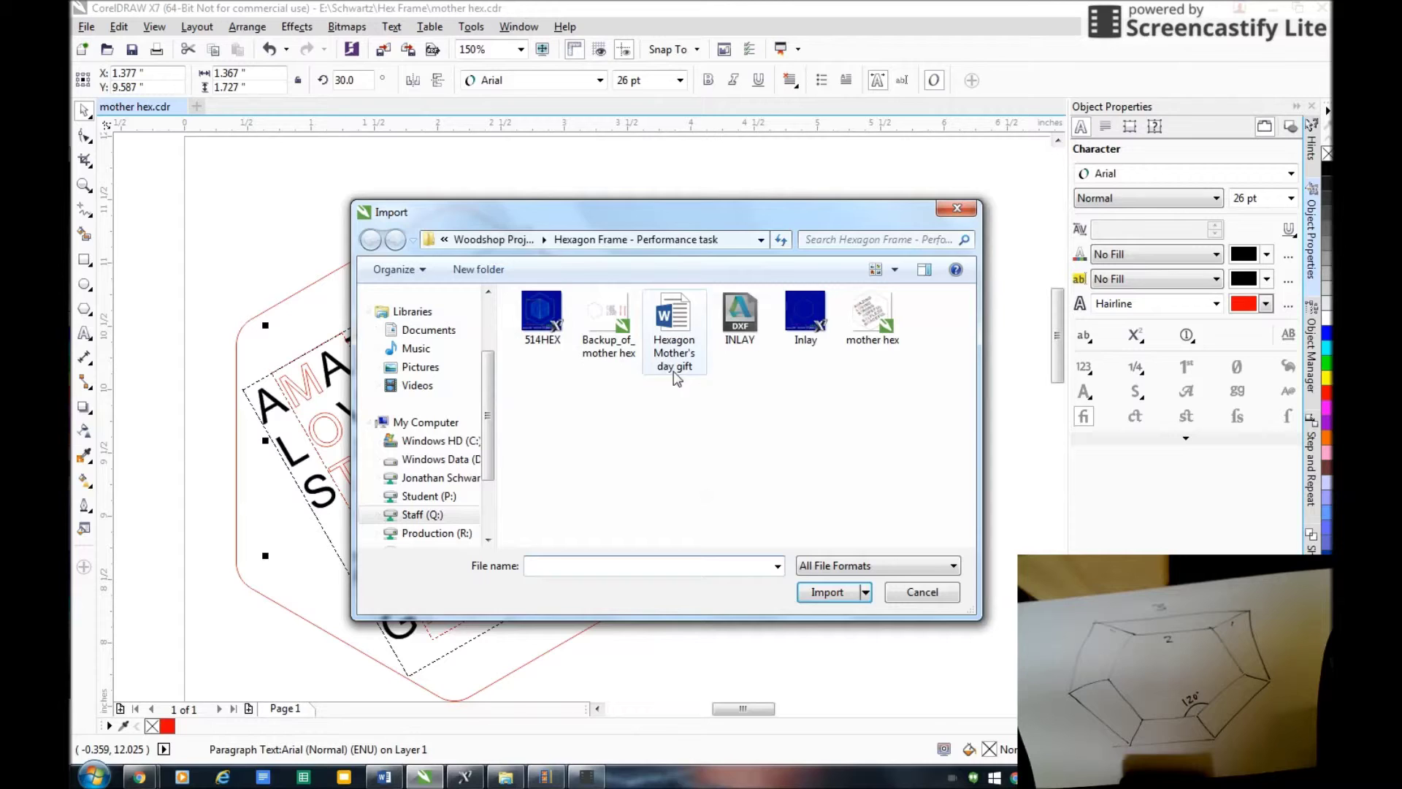
left_click(739, 325)
left_click(838, 629)
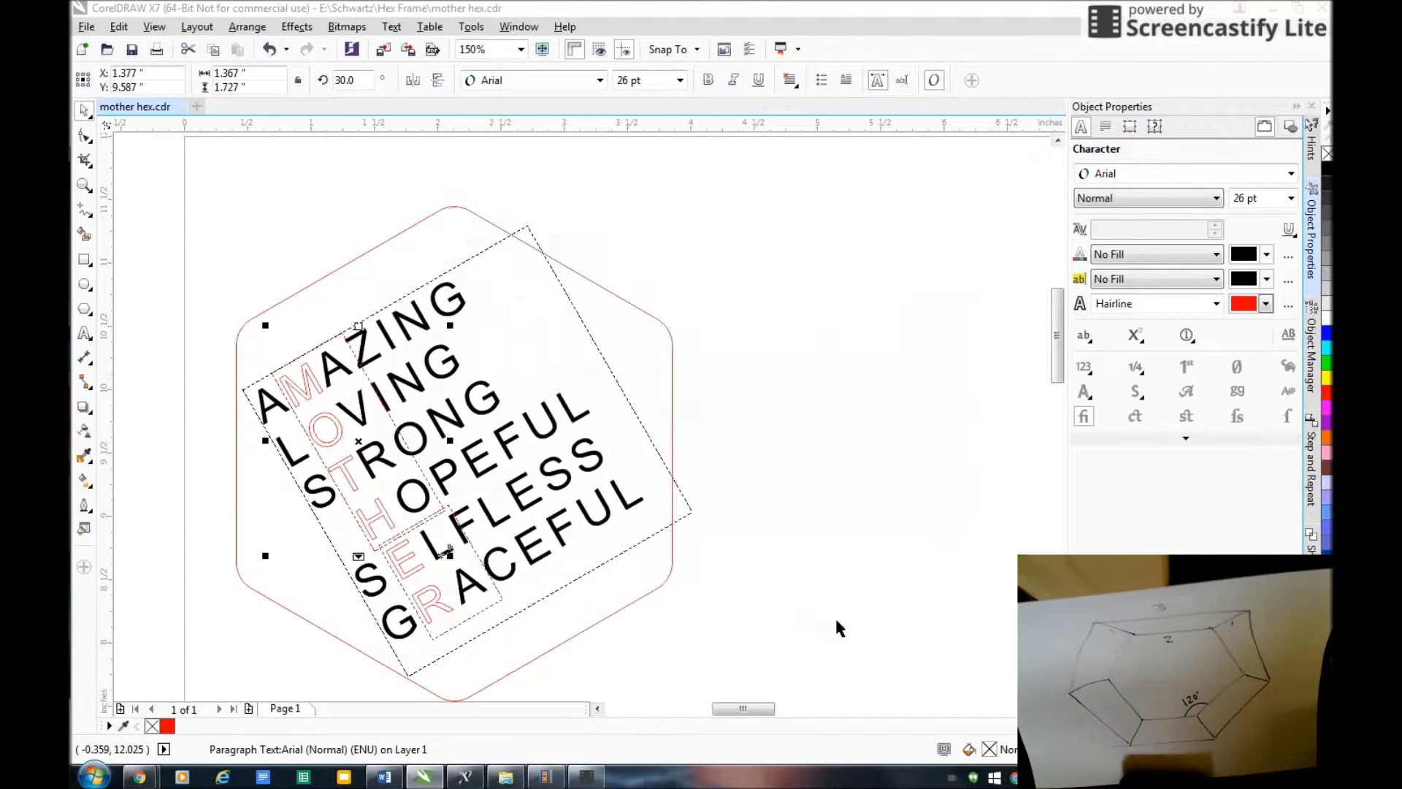
left_click(652, 531)
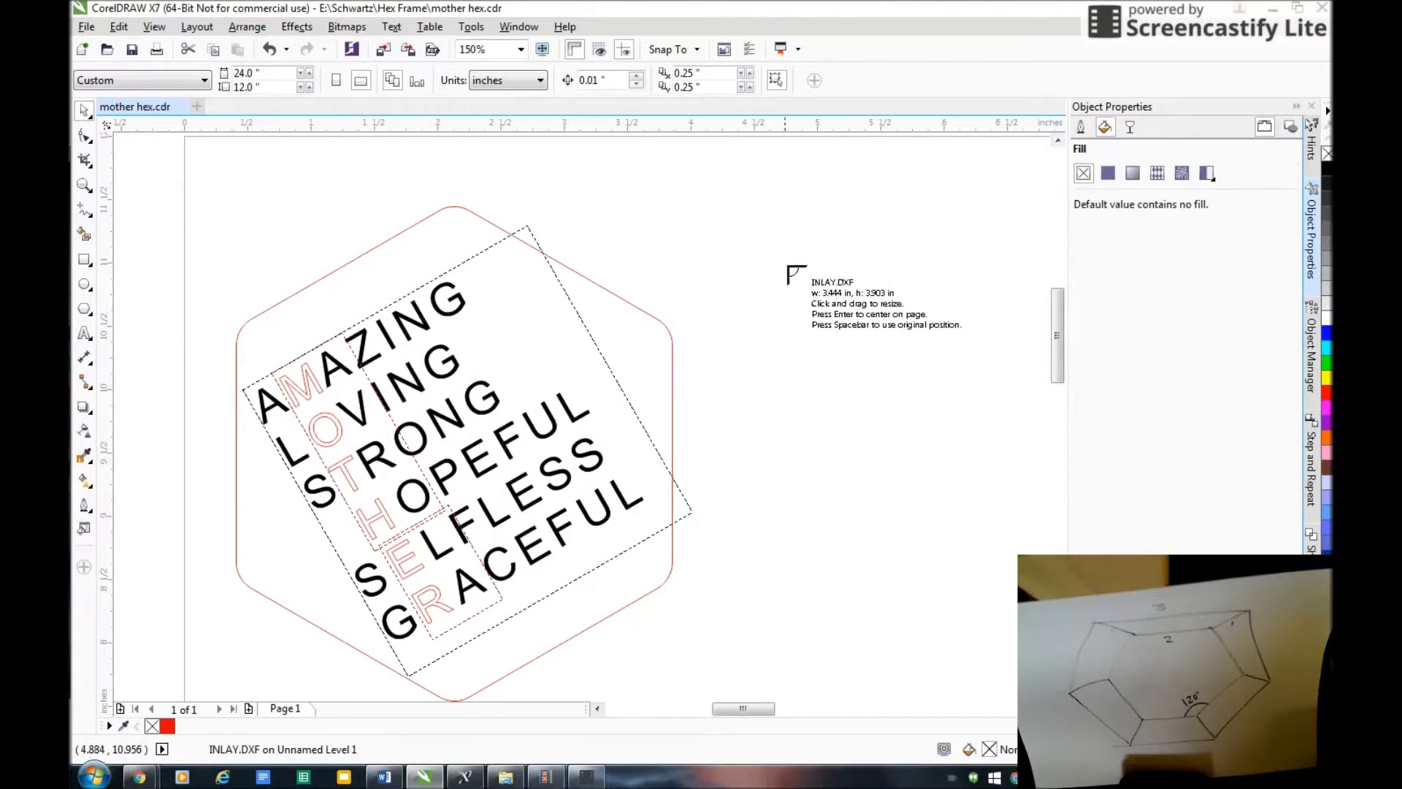
left_click(756, 217)
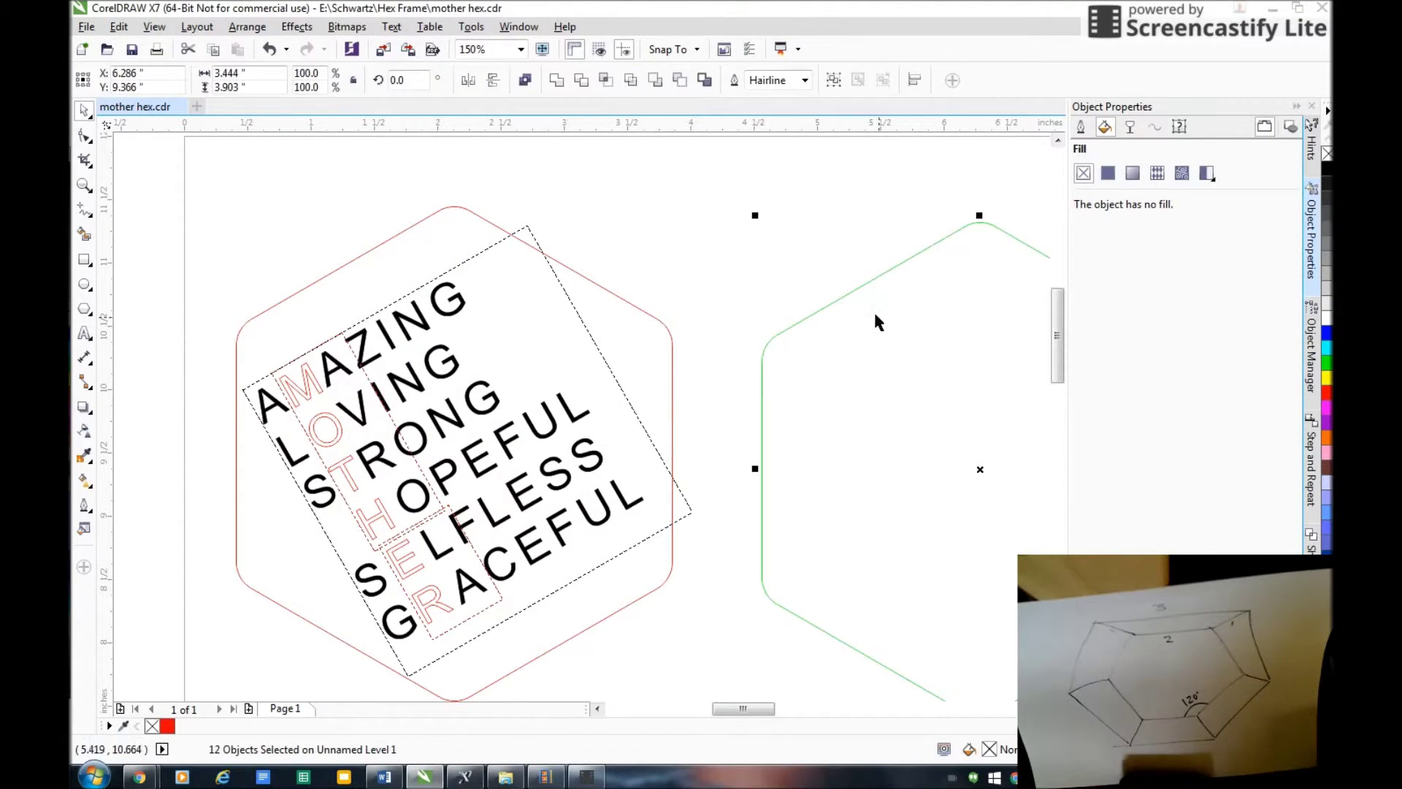
- Change the imported hexagon's outline colour to red
left_click(1080, 128)
left_click(1211, 200)
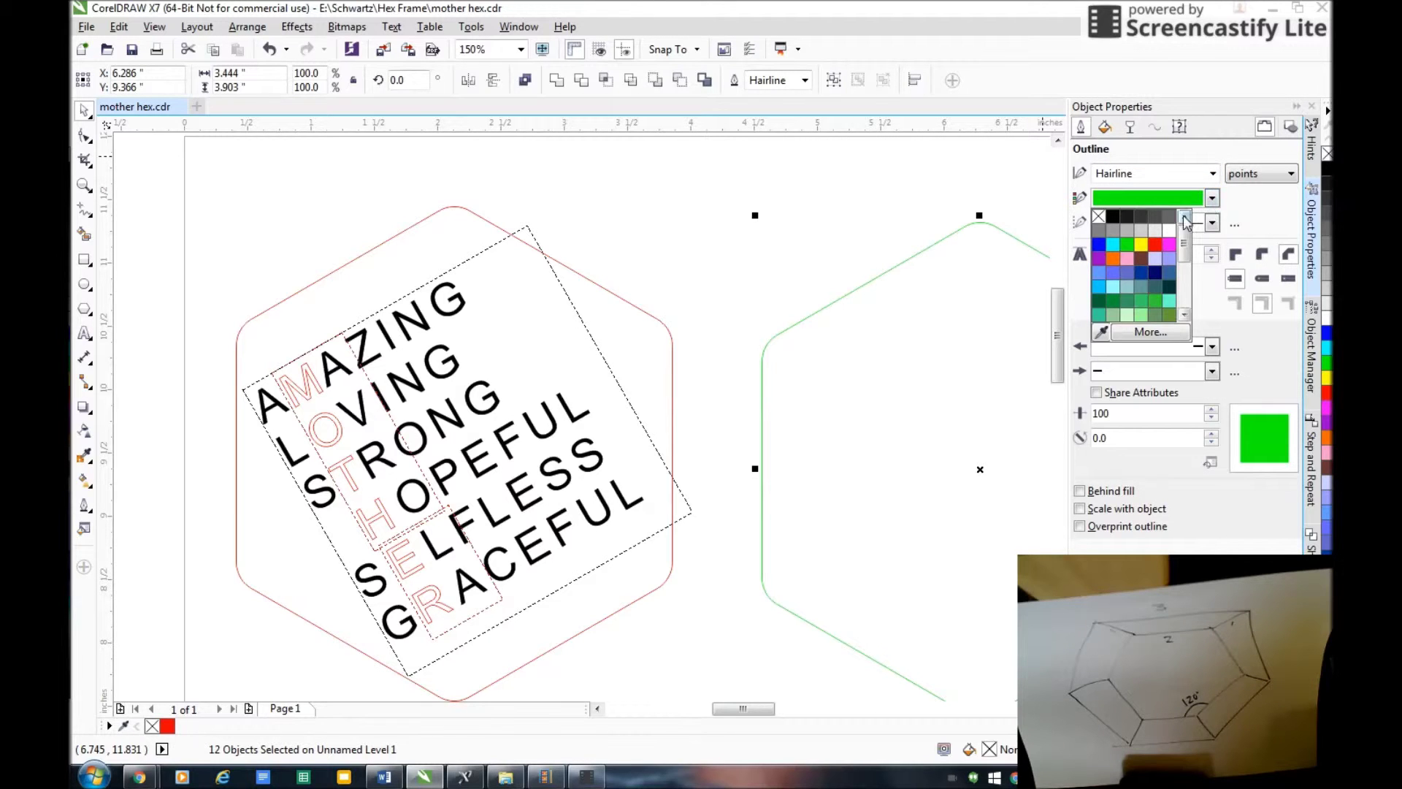
left_click(1156, 245)
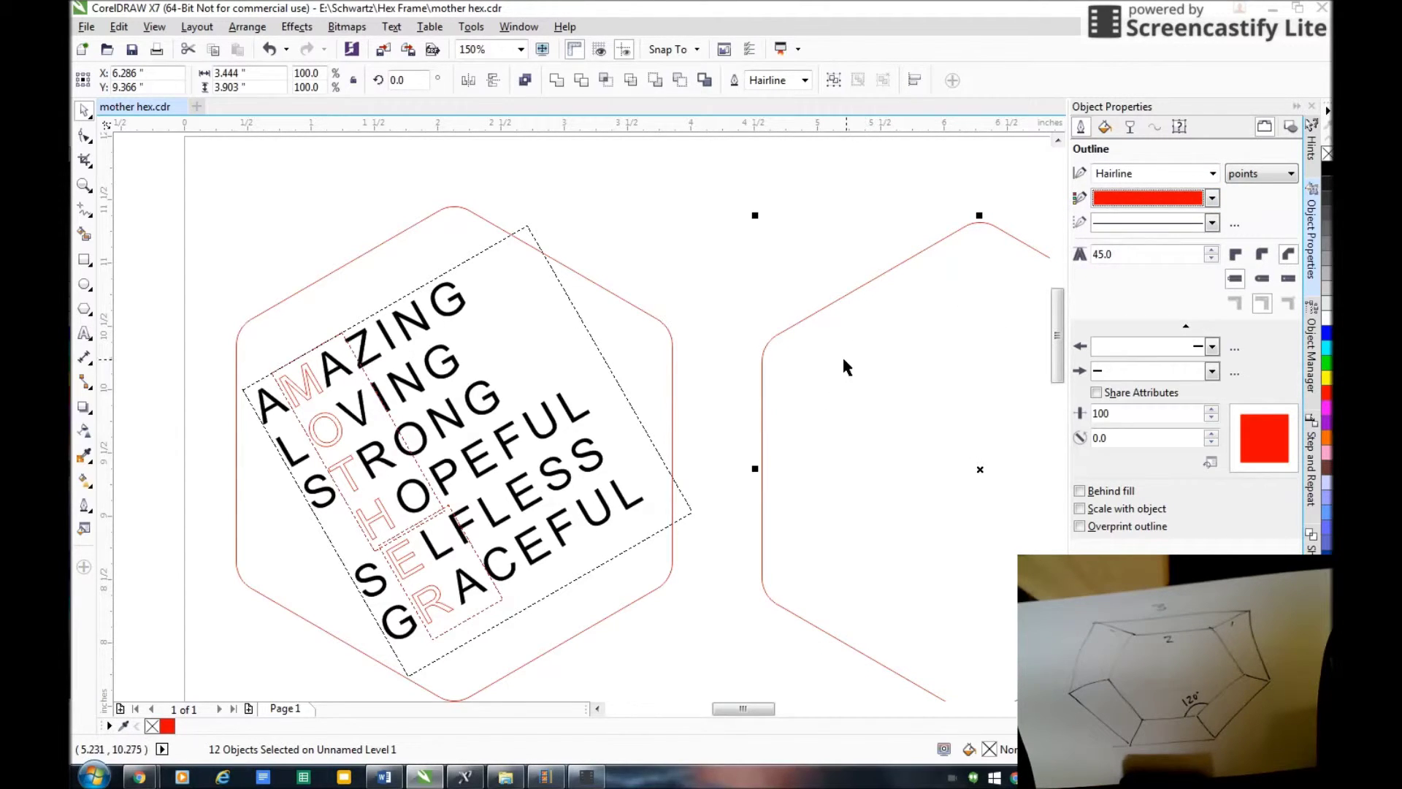